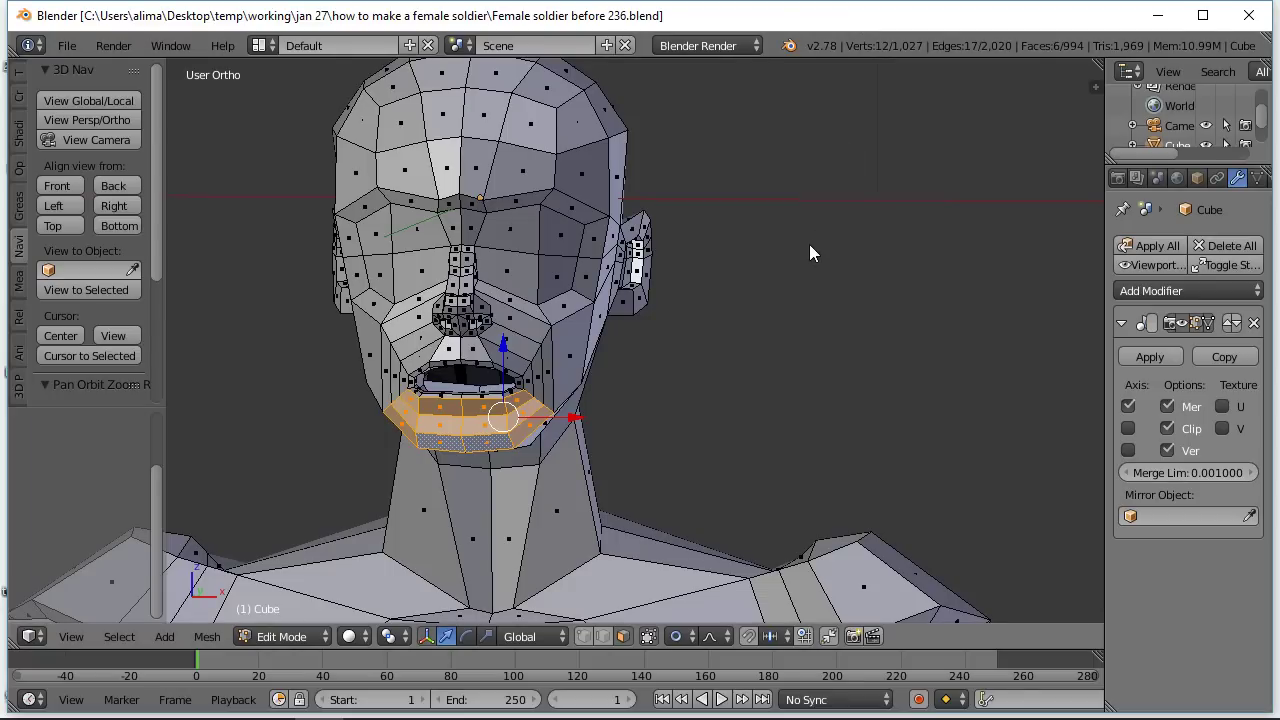
- Select only the four faces forming the eye area and save the file incrementally as "Female soldier before 237.blend"
key(a)
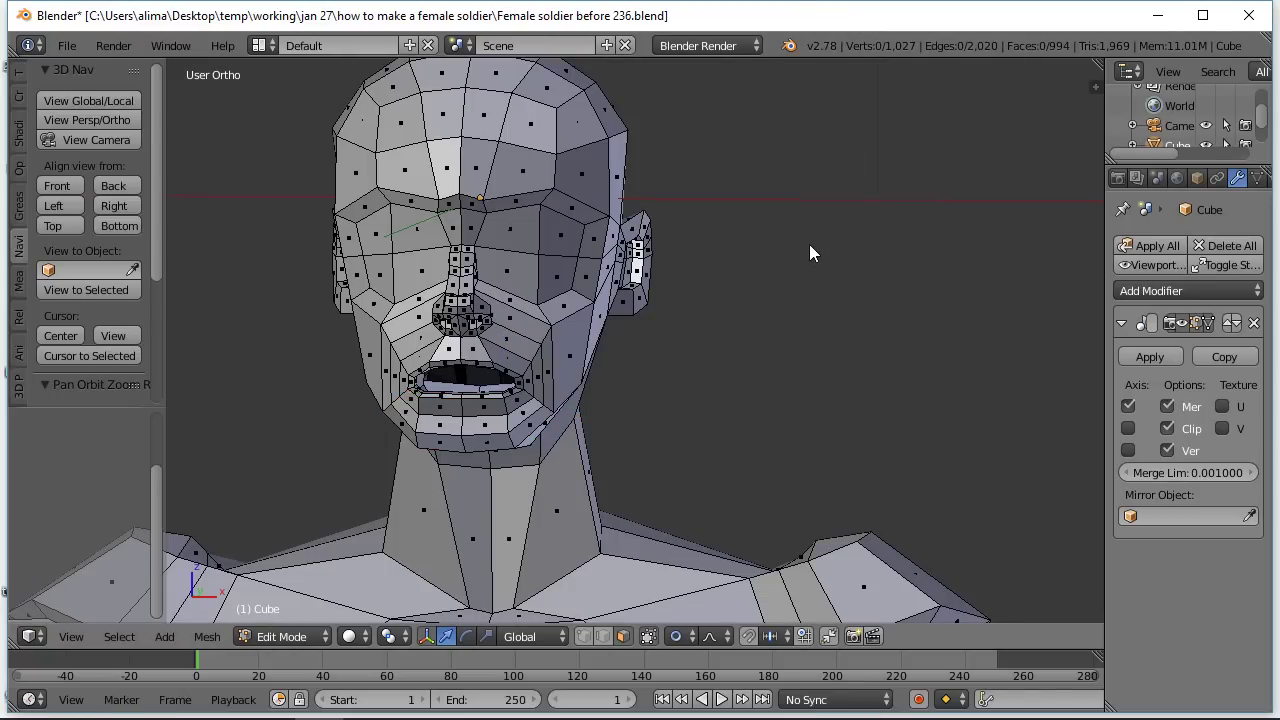
right_click(520, 245)
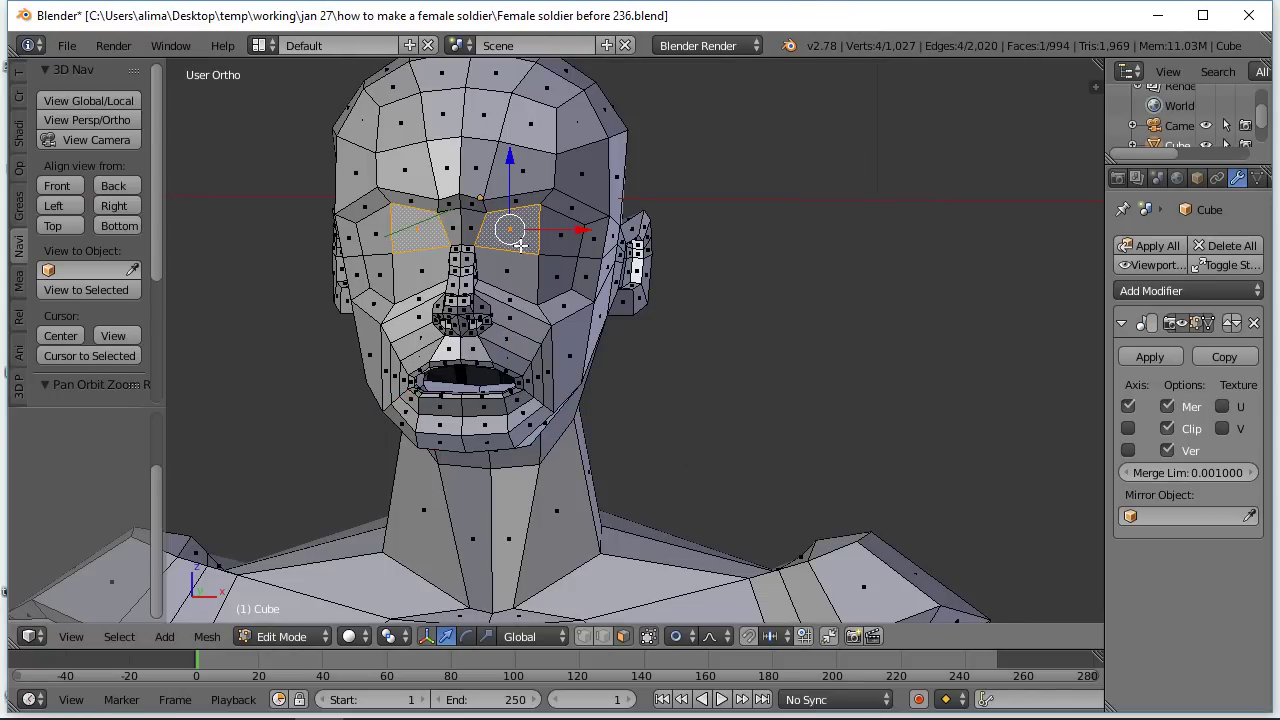
shift+right_click(551, 250)
shift+right_click(515, 267)
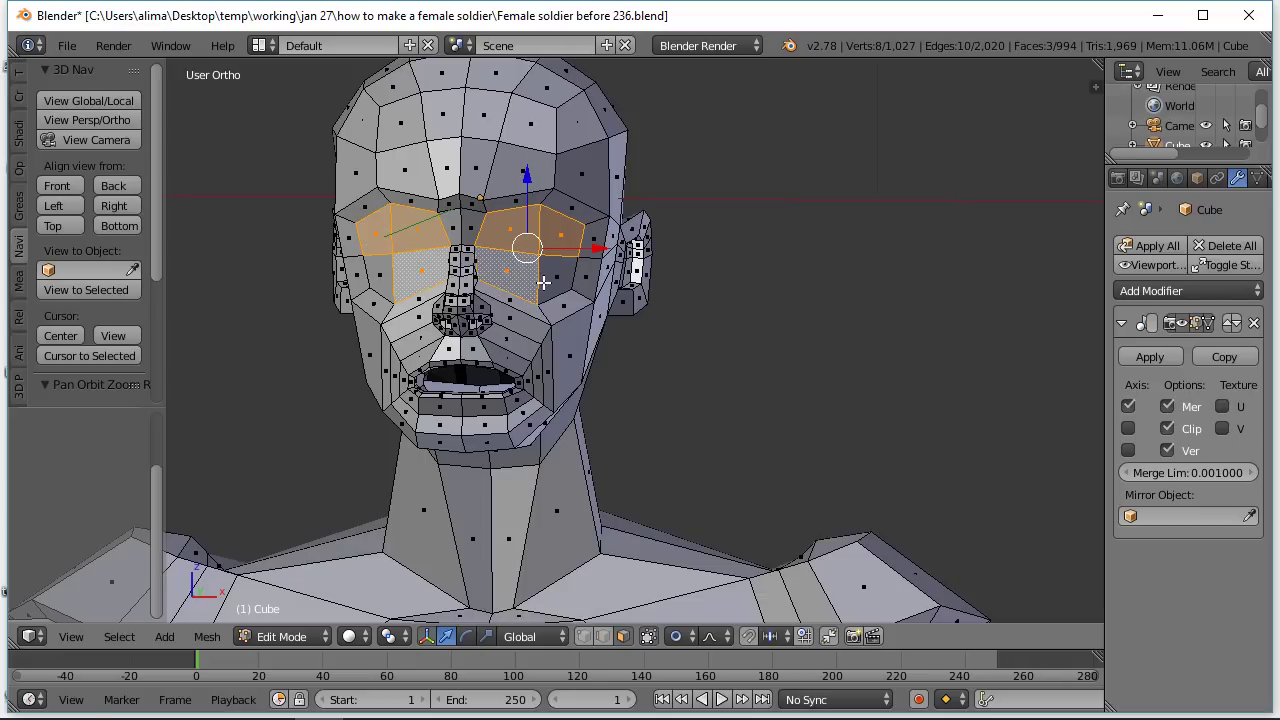
shift+right_click(548, 282)
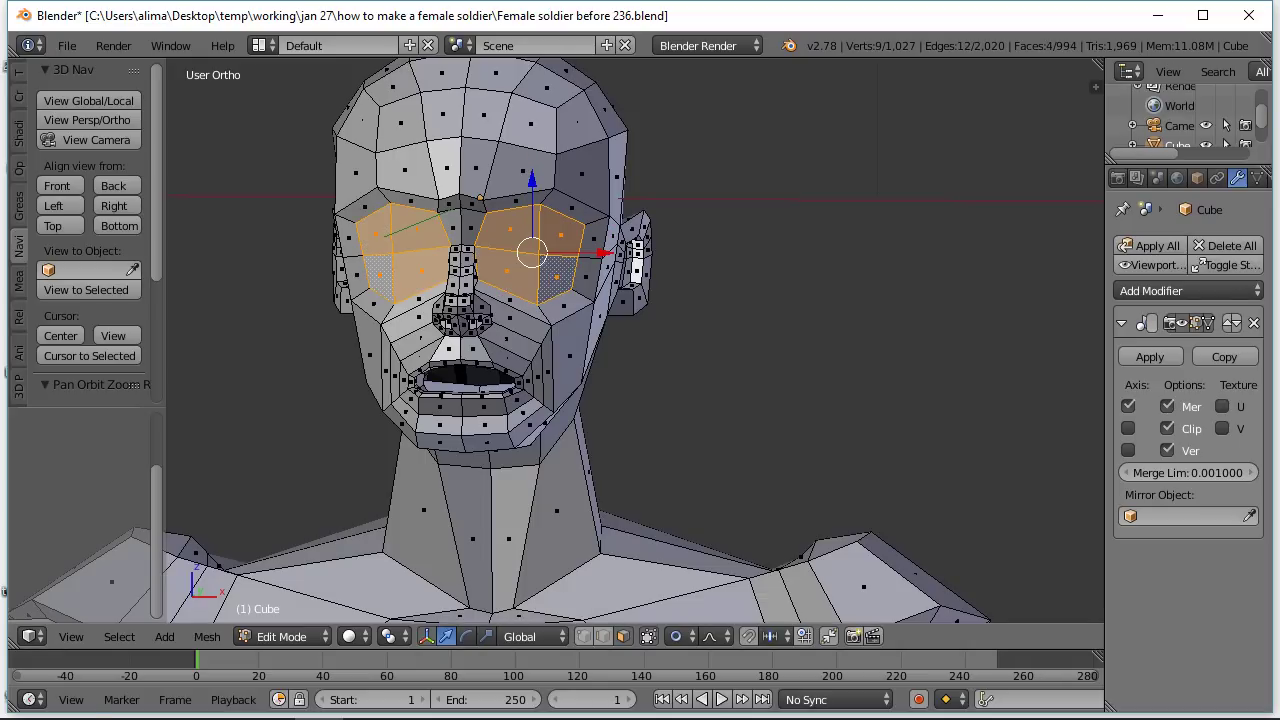
key(ctrl+alt+s)
- Rotate the eye faces about -15° around the global Z axis with a proportional editing size of 0.47
middle_drag(749, 180, 700, 314)
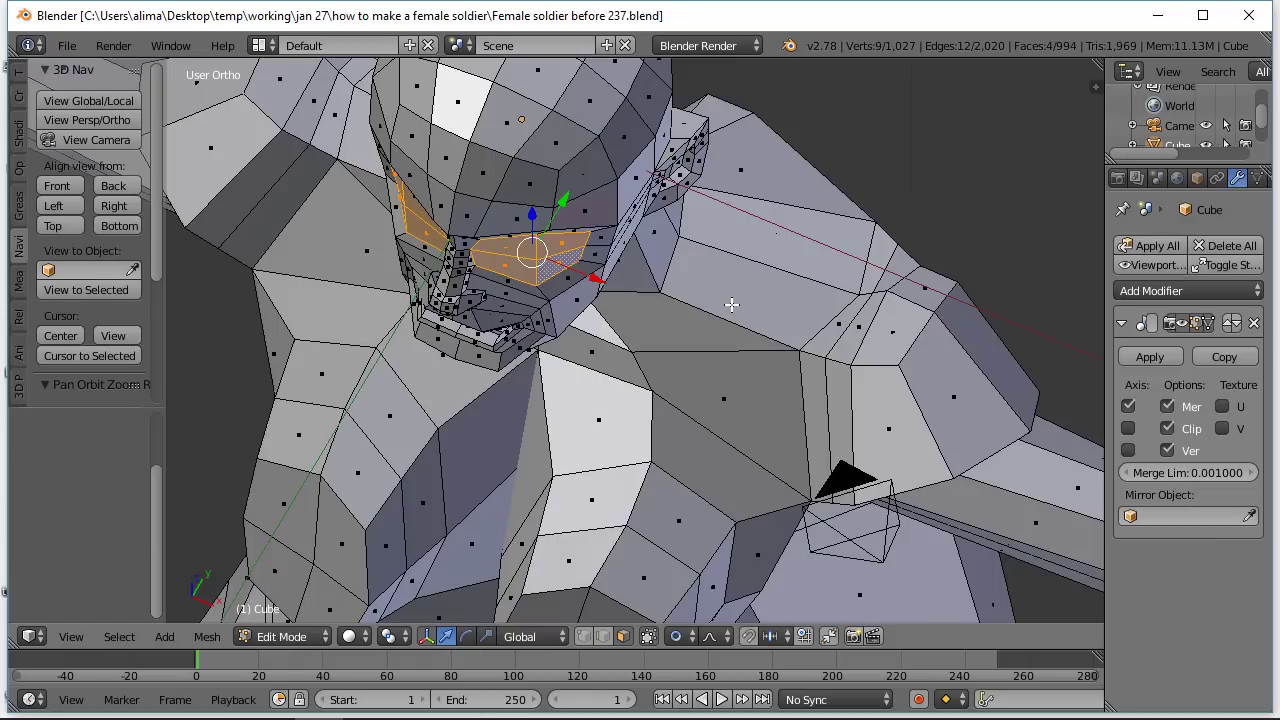
key(r)
key(z)
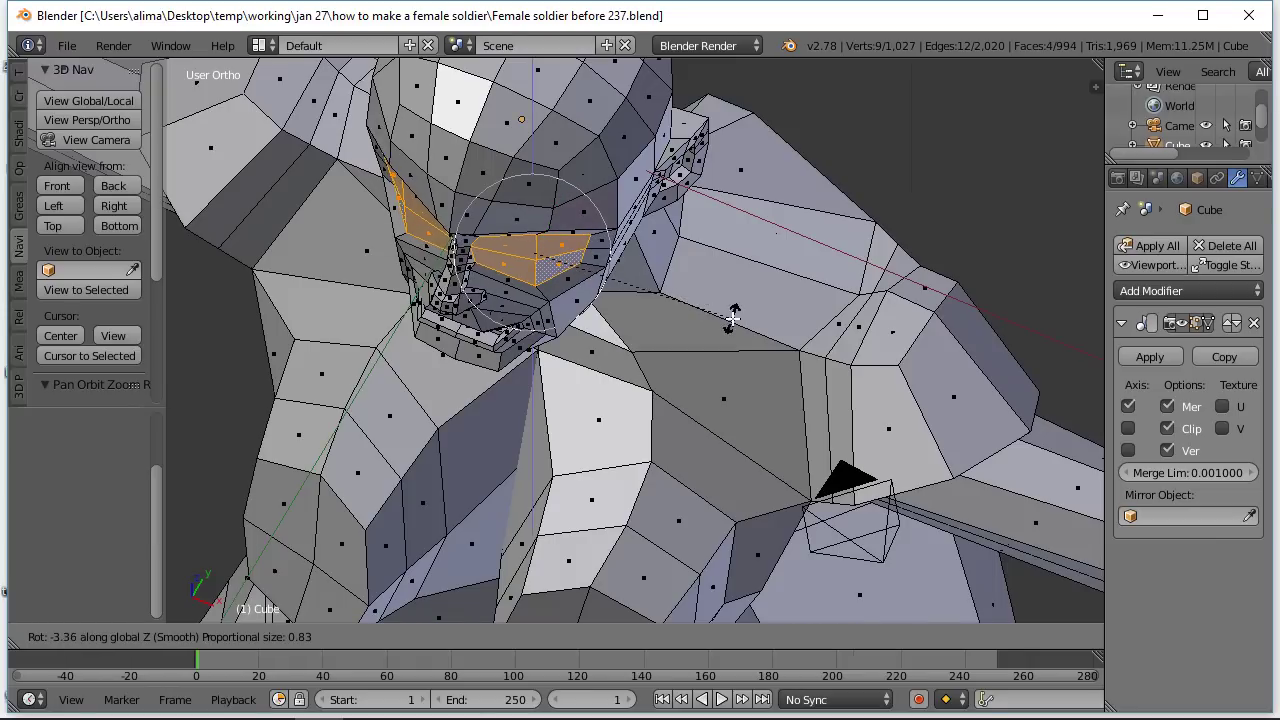
scroll(733, 323, up, 6)
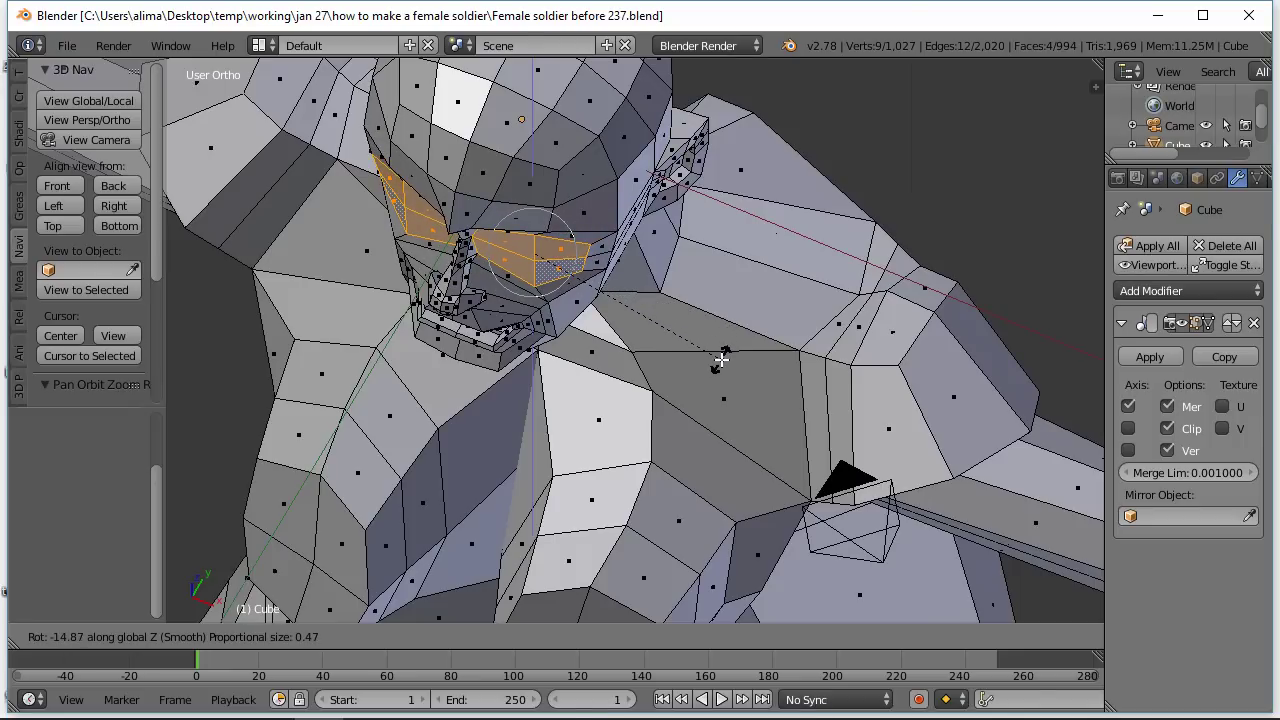
click(722, 360)
- Scale the eye faces to about 0.876 along the global X axis and about 0.937 along the global Z axis
middle_drag(683, 377, 609, 260)
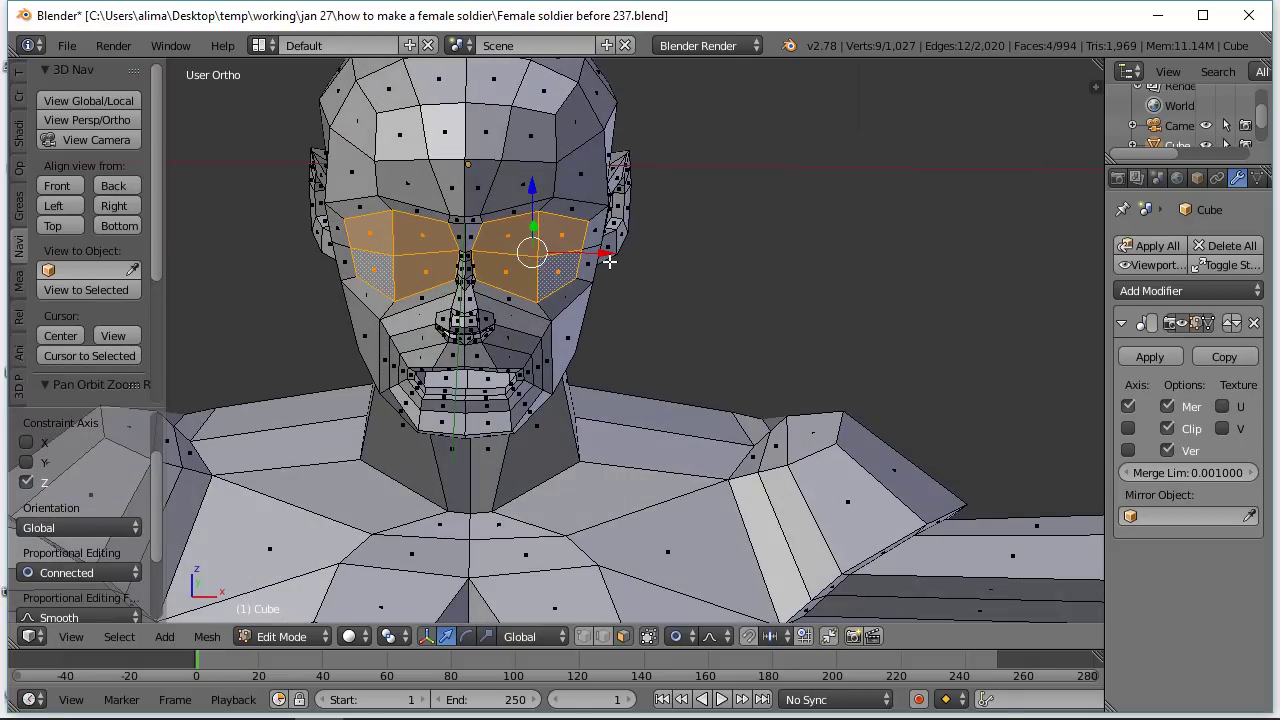
key(s)
key(x)
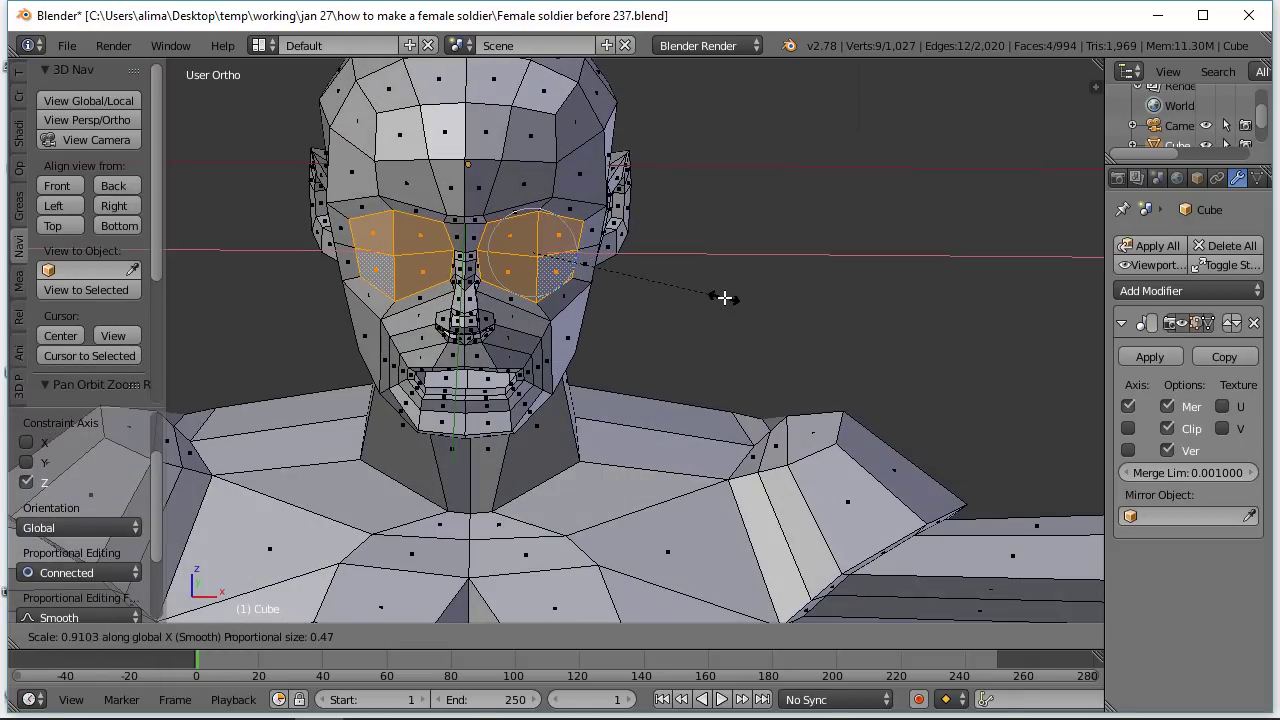
click(719, 294)
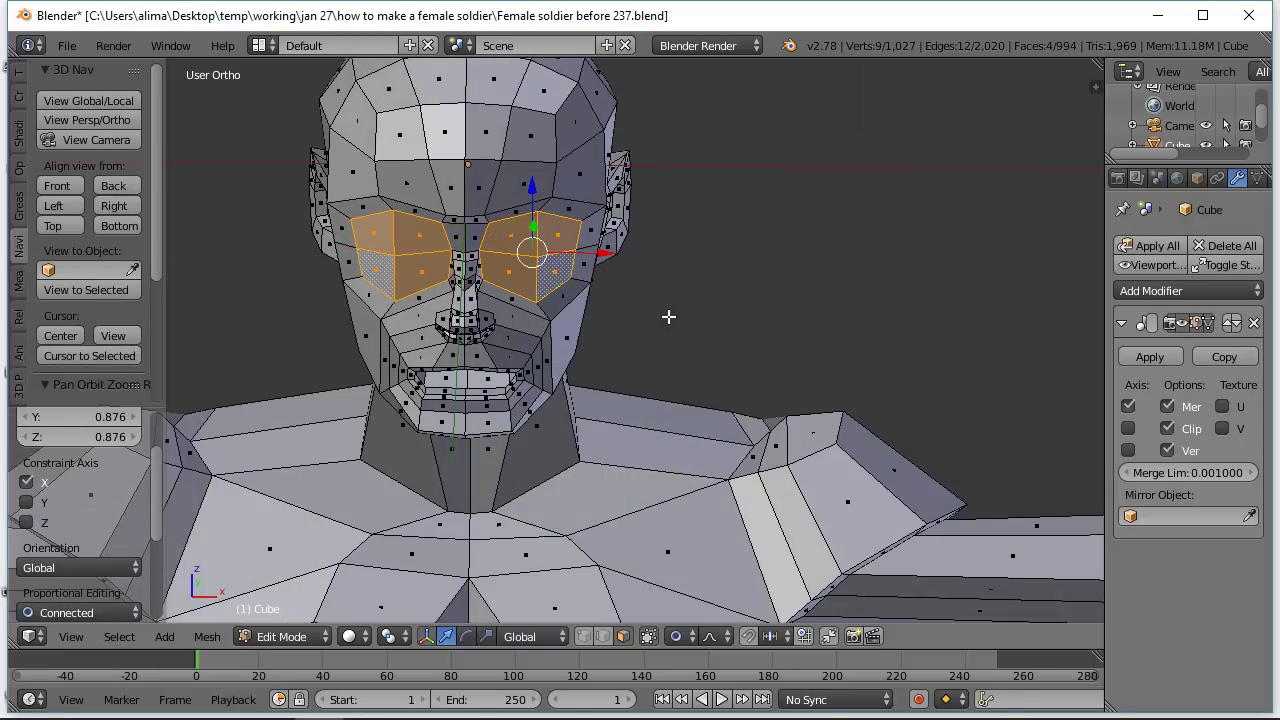
middle_drag(668, 316, 694, 283)
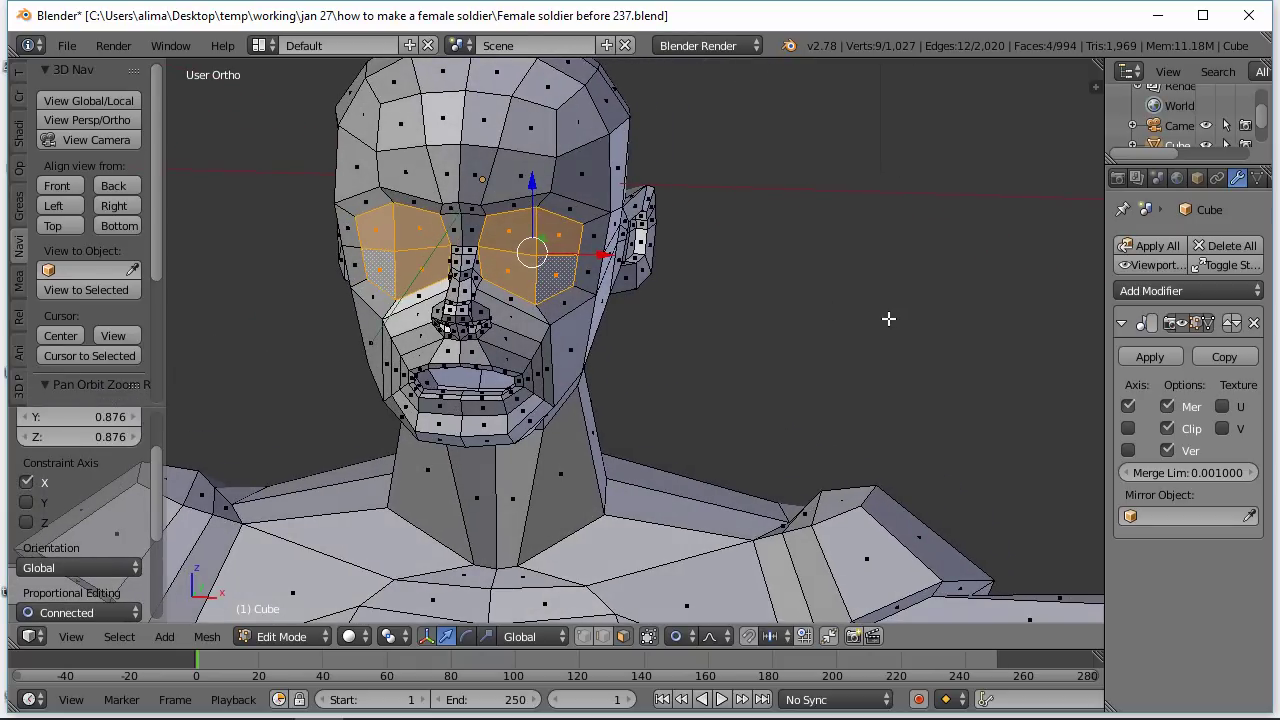
key(s)
key(z)
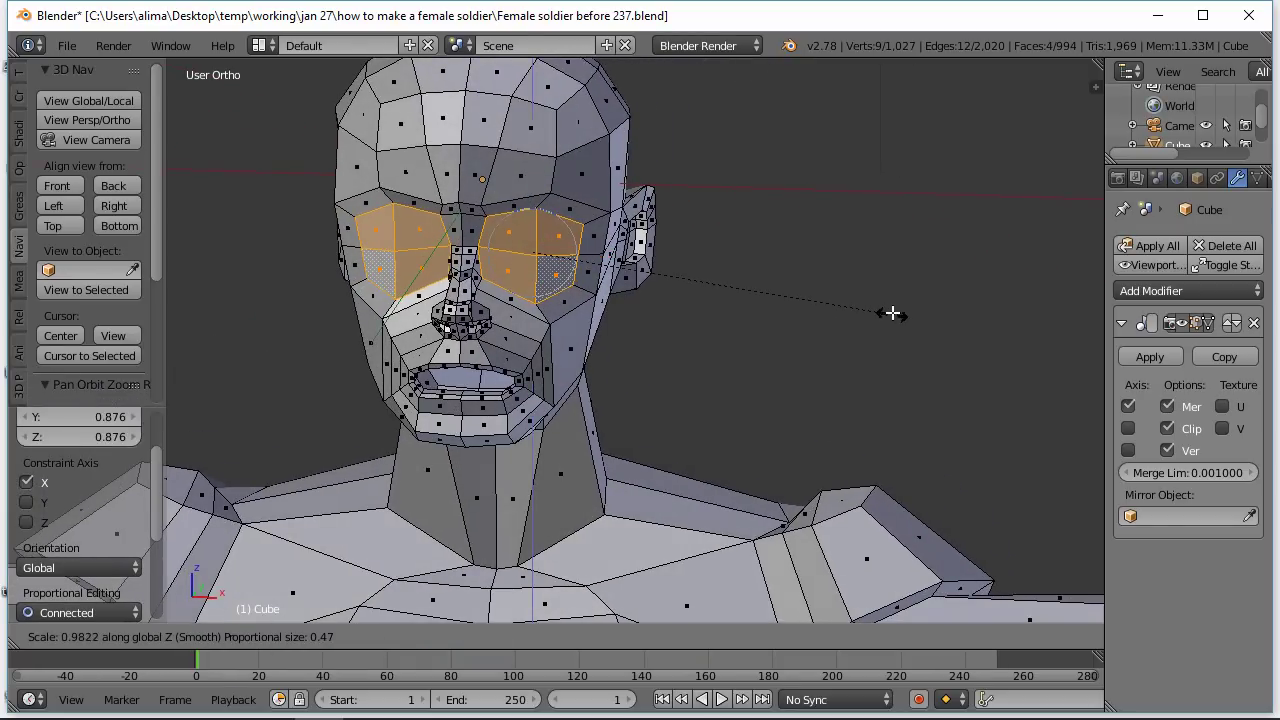
click(876, 307)
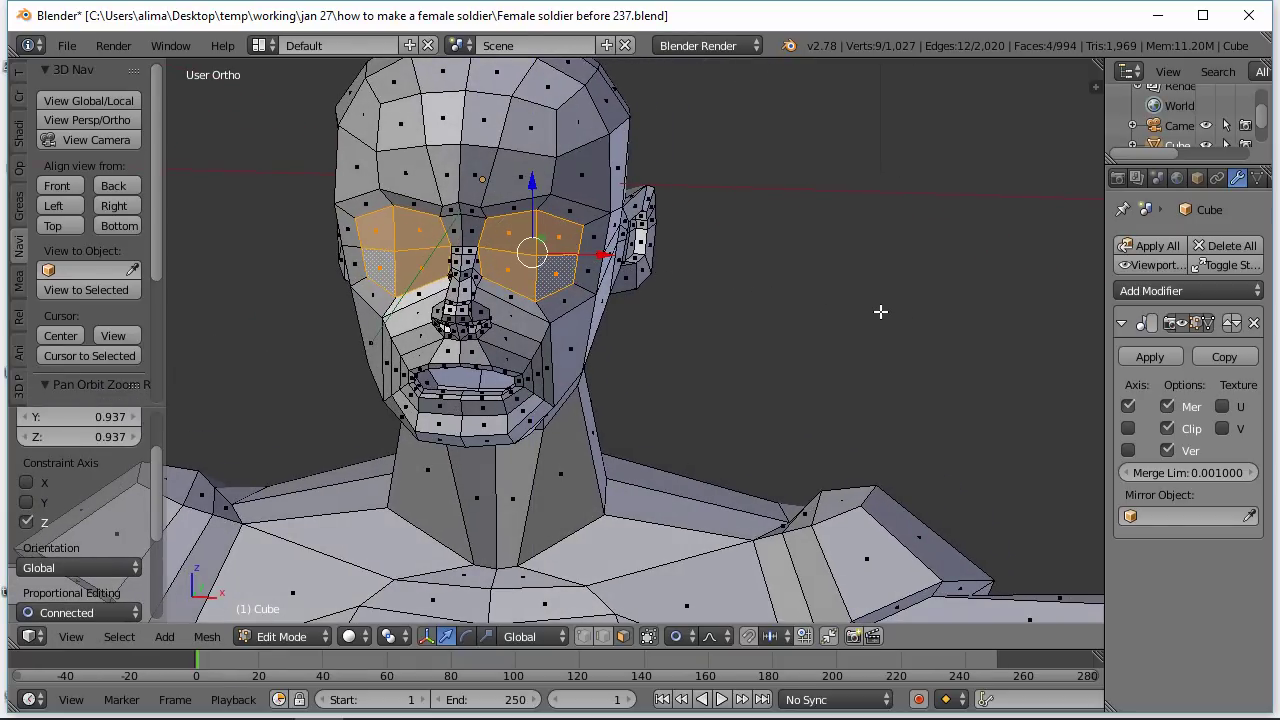
key(a)
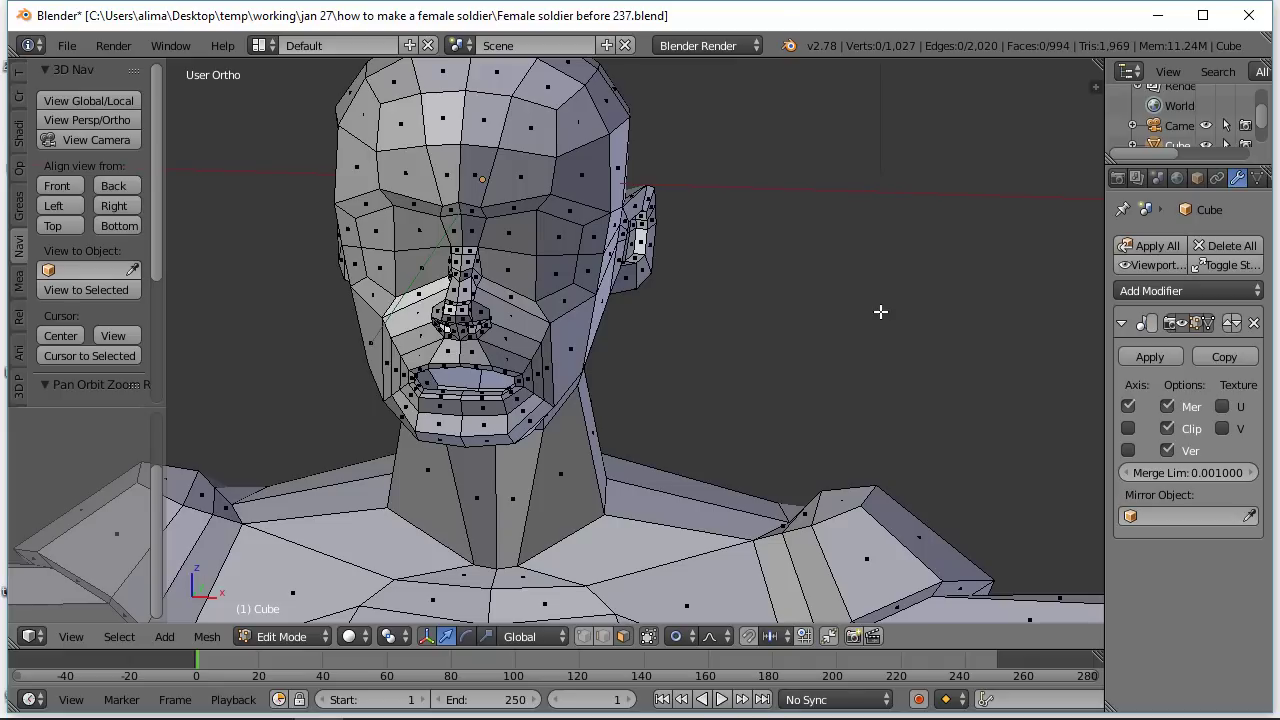
middle_drag(880, 312, 854, 297)
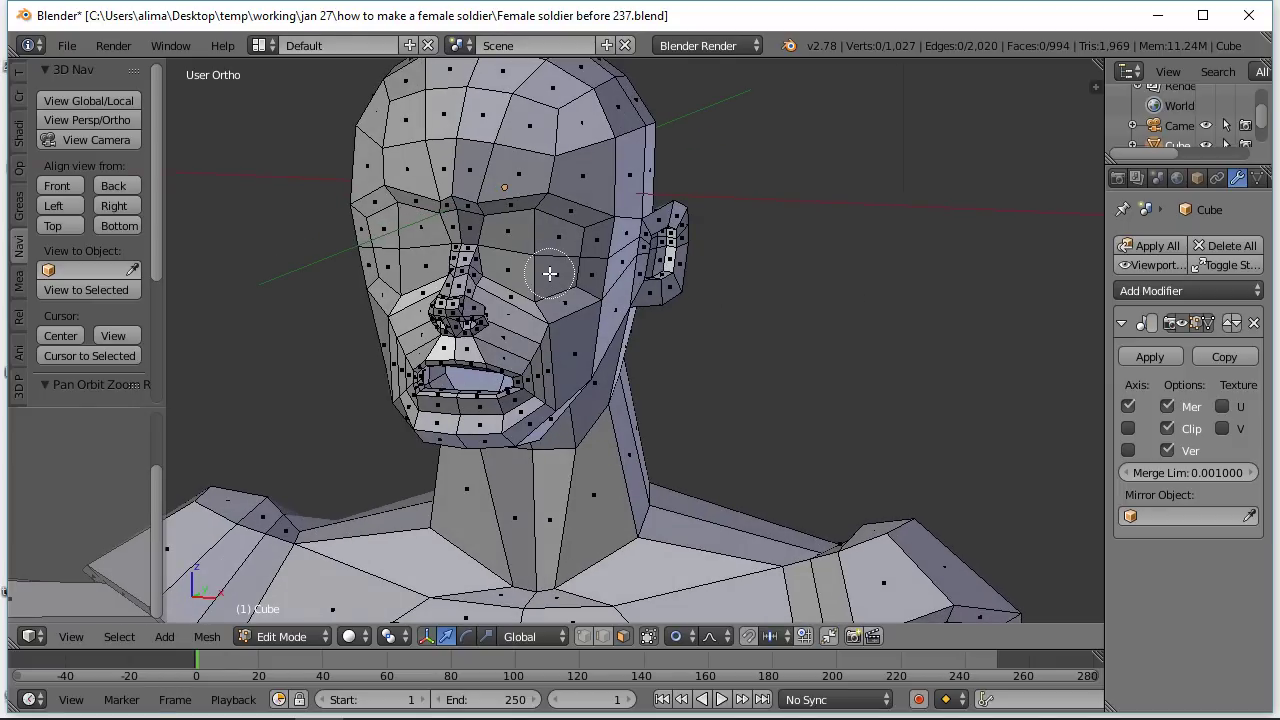
key(ctrl+z)
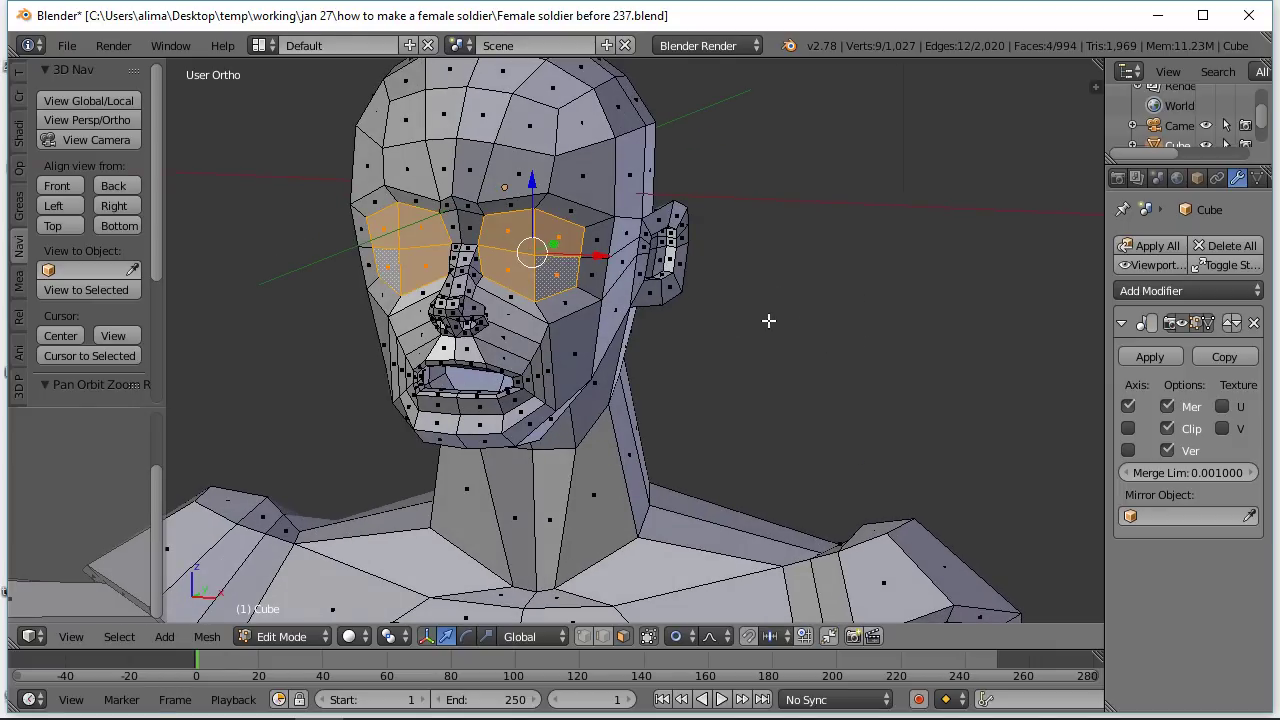
- Extrude the eye faces in place and, with proportional editing disabled, scale the extruded faces to about 0.541
middle_drag(766, 320, 800, 323)
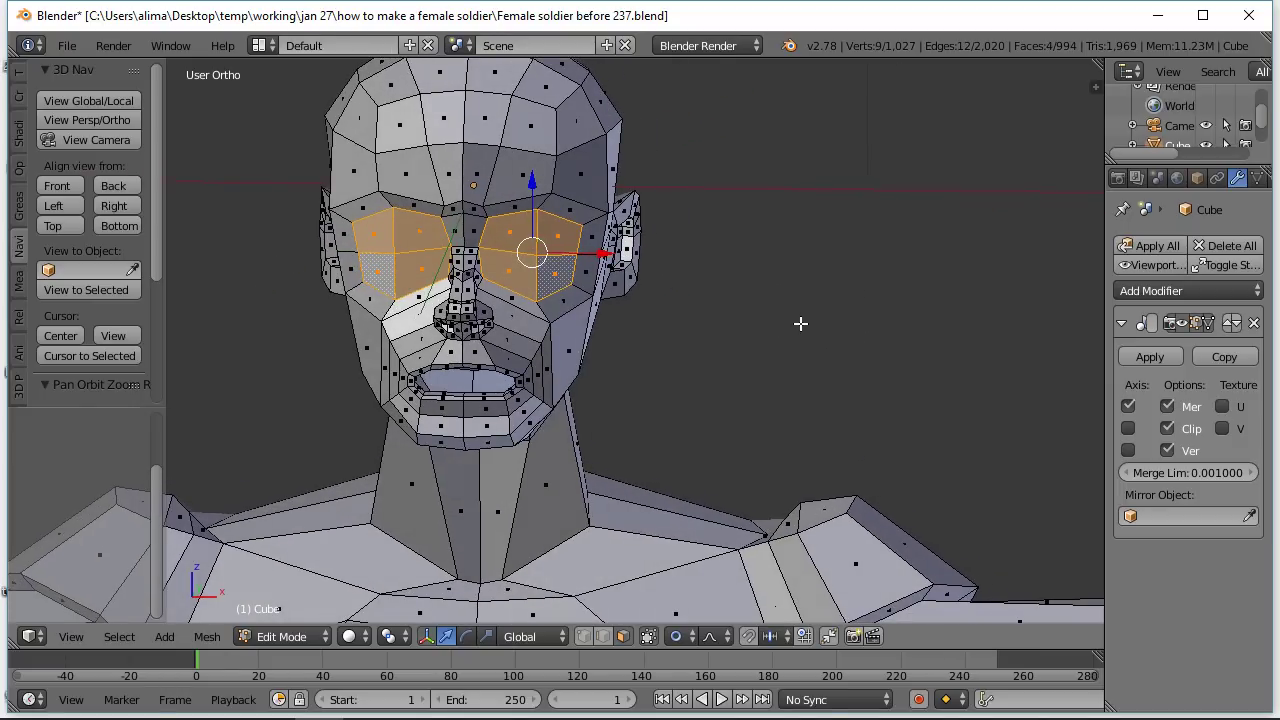
key(e)
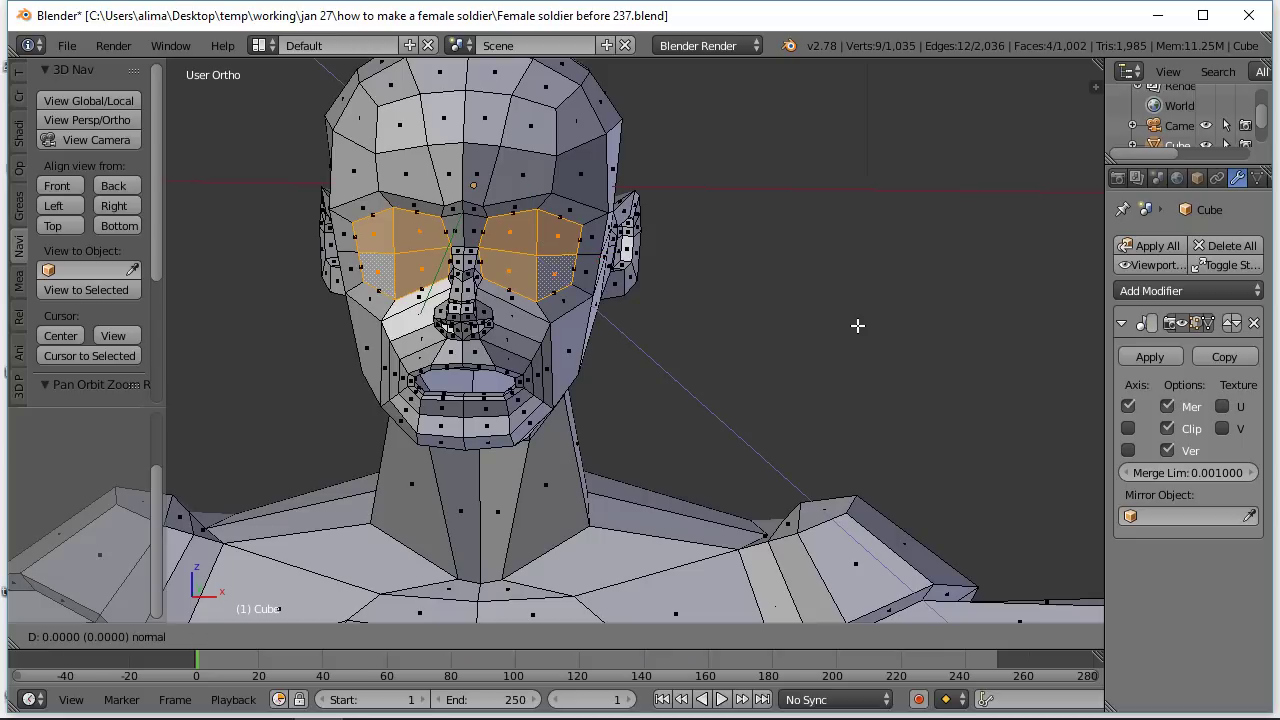
right_click(857, 325)
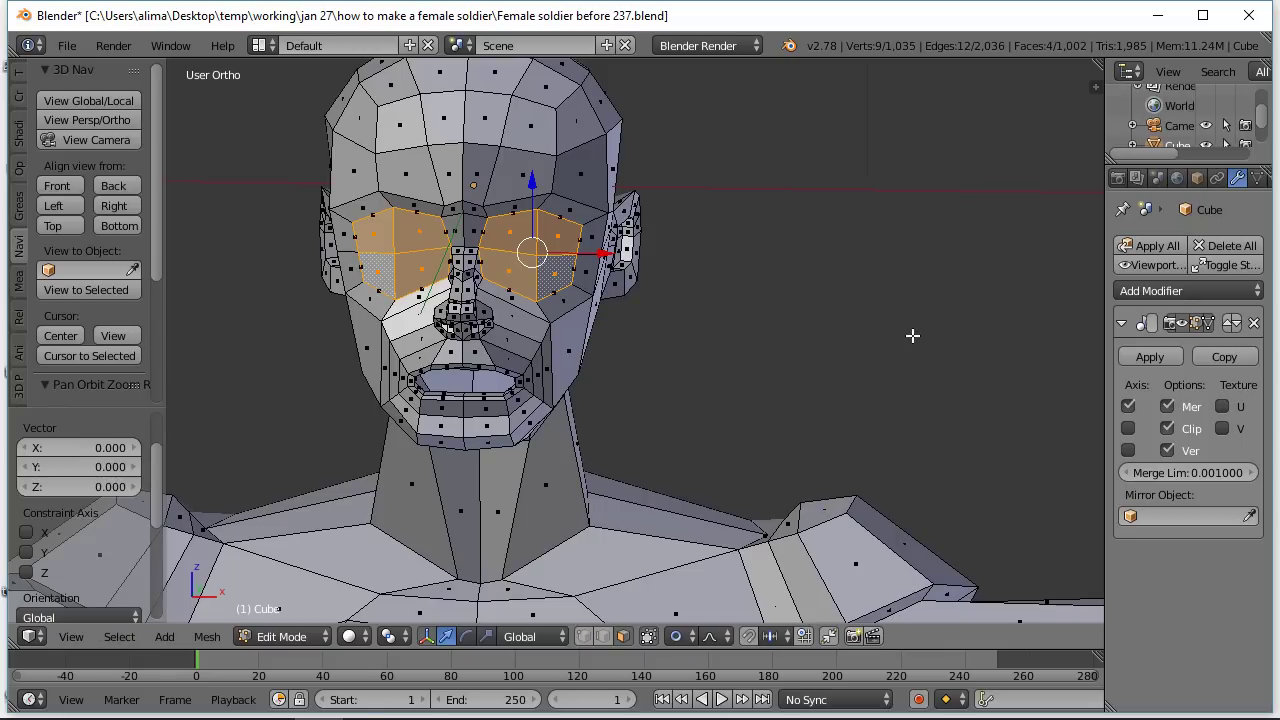
key(s)
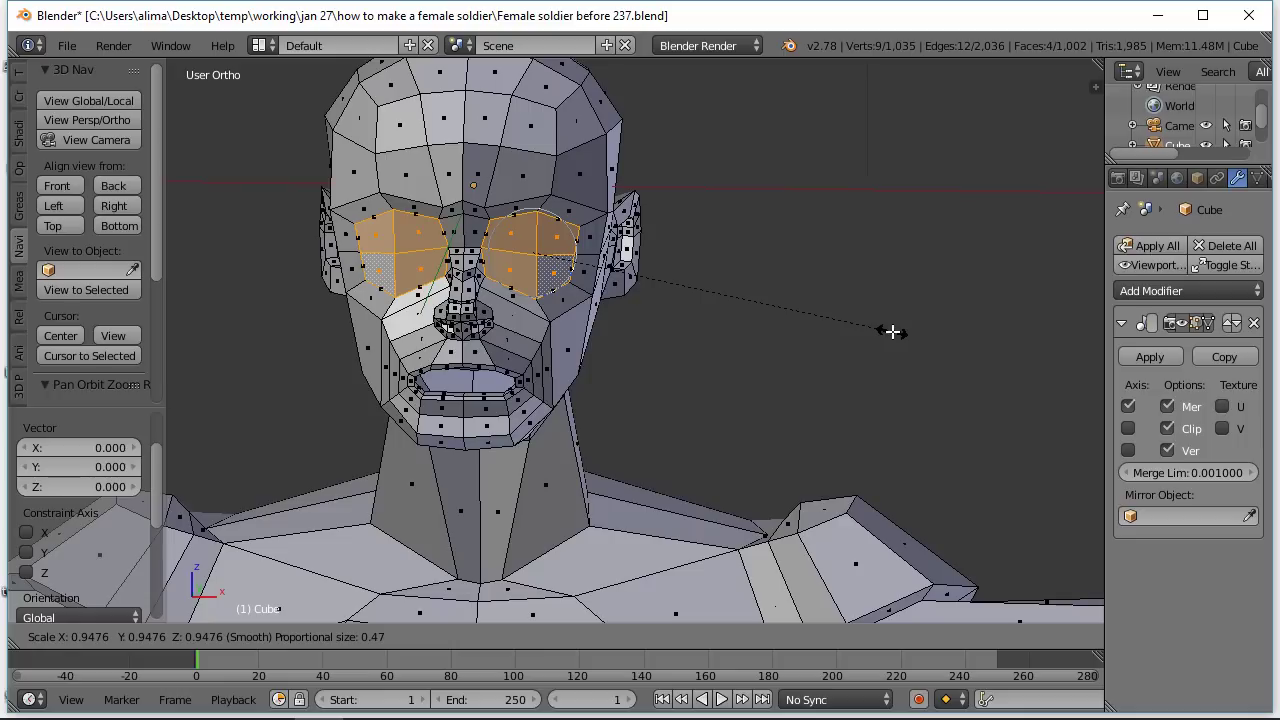
right_click(893, 332)
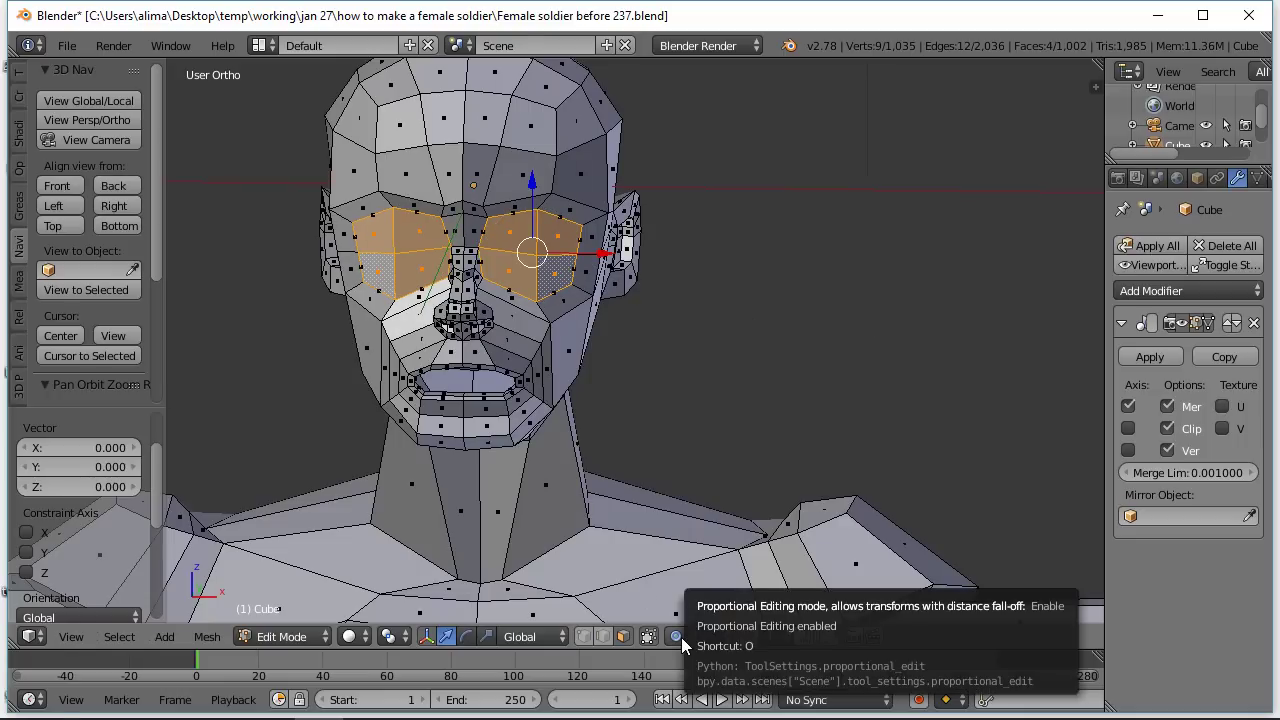
key(o)
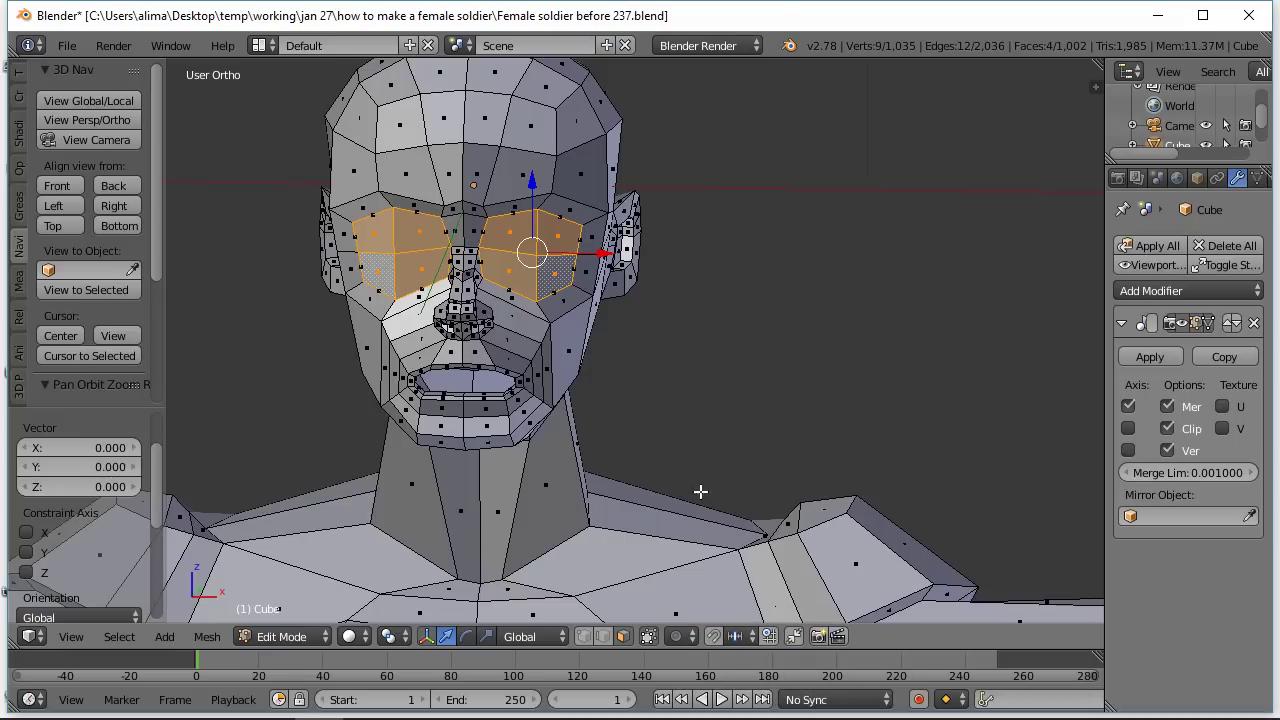
key(s)
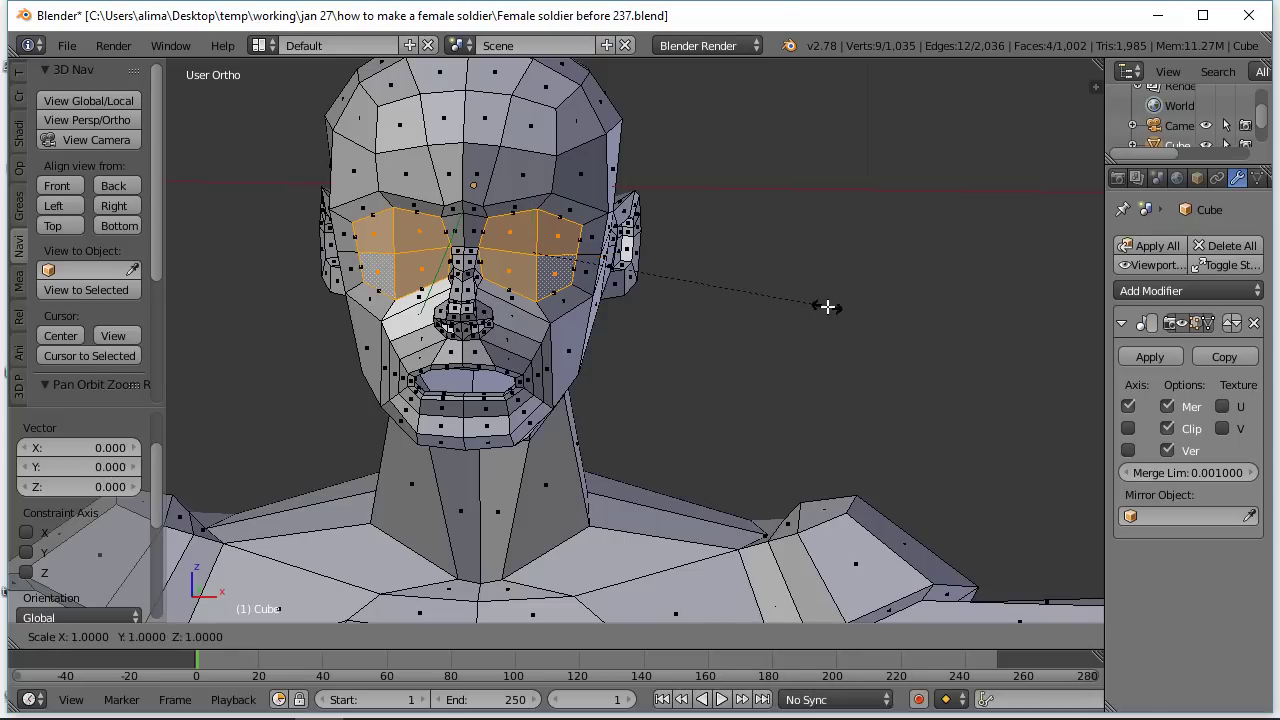
click(688, 292)
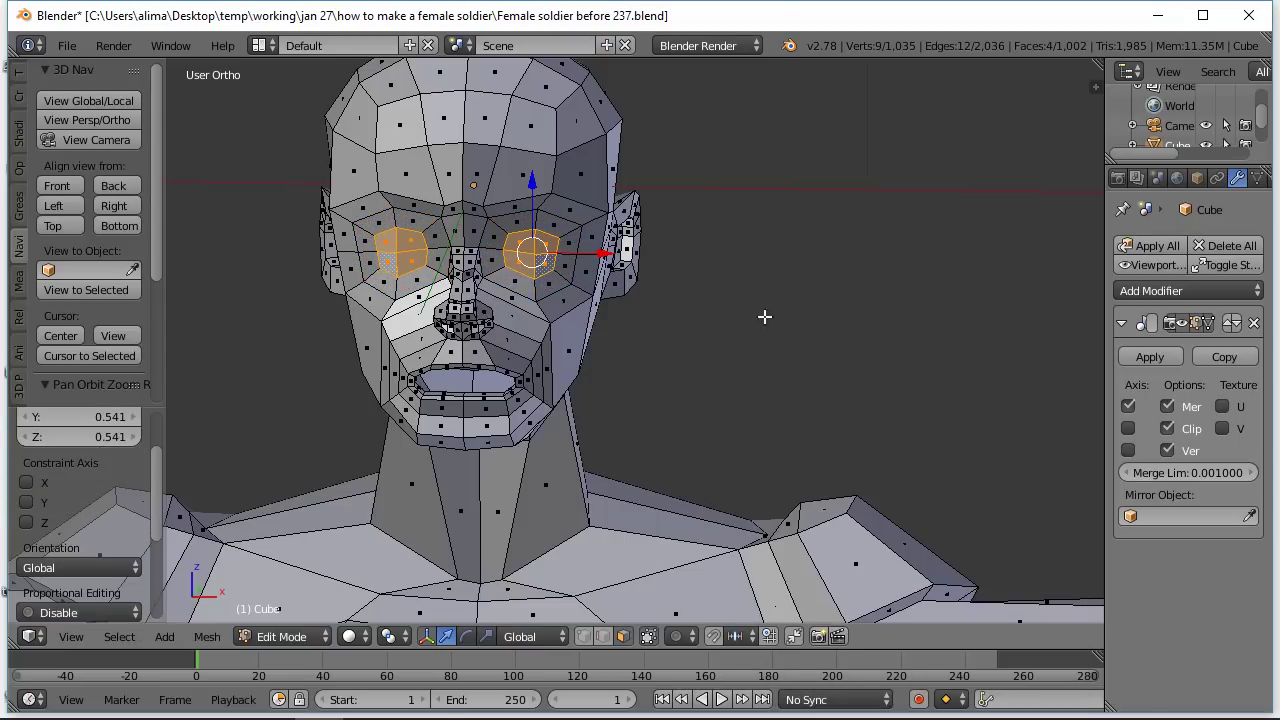
- Scale the inner eye faces to about 0.678 along the global Z axis and about 1.257 along the global X axis
key(s)
key(z)
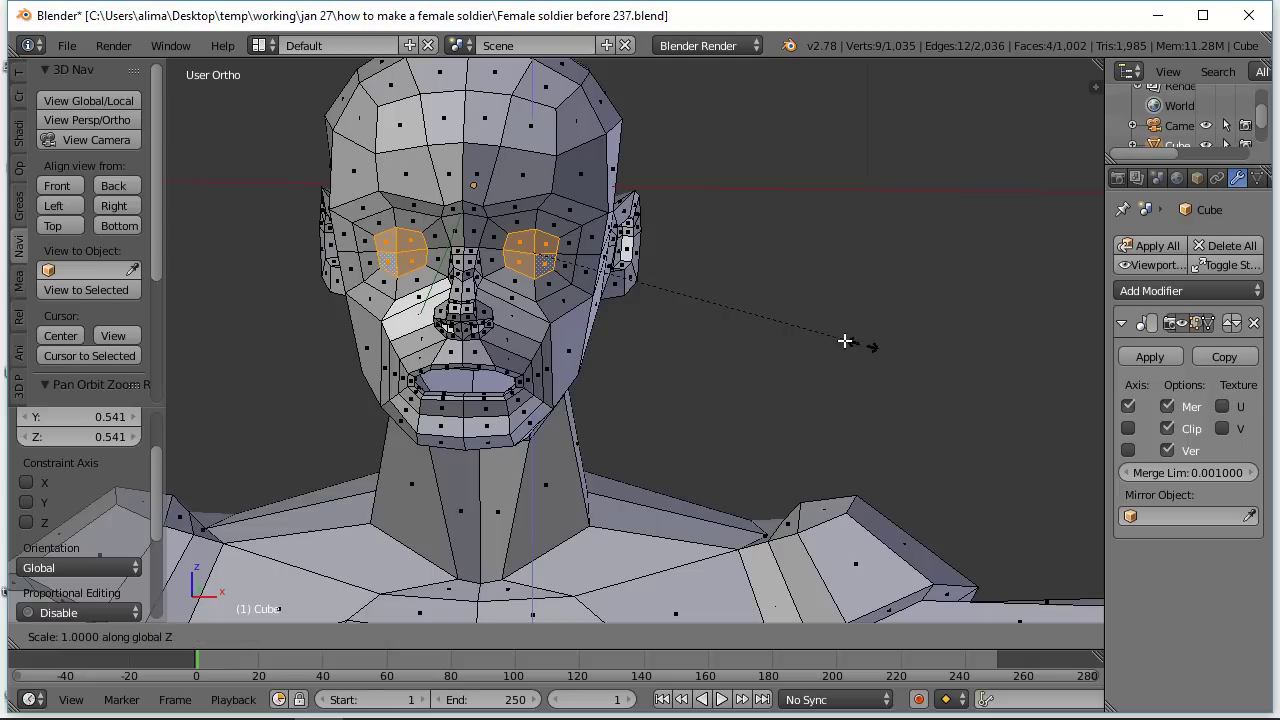
click(757, 311)
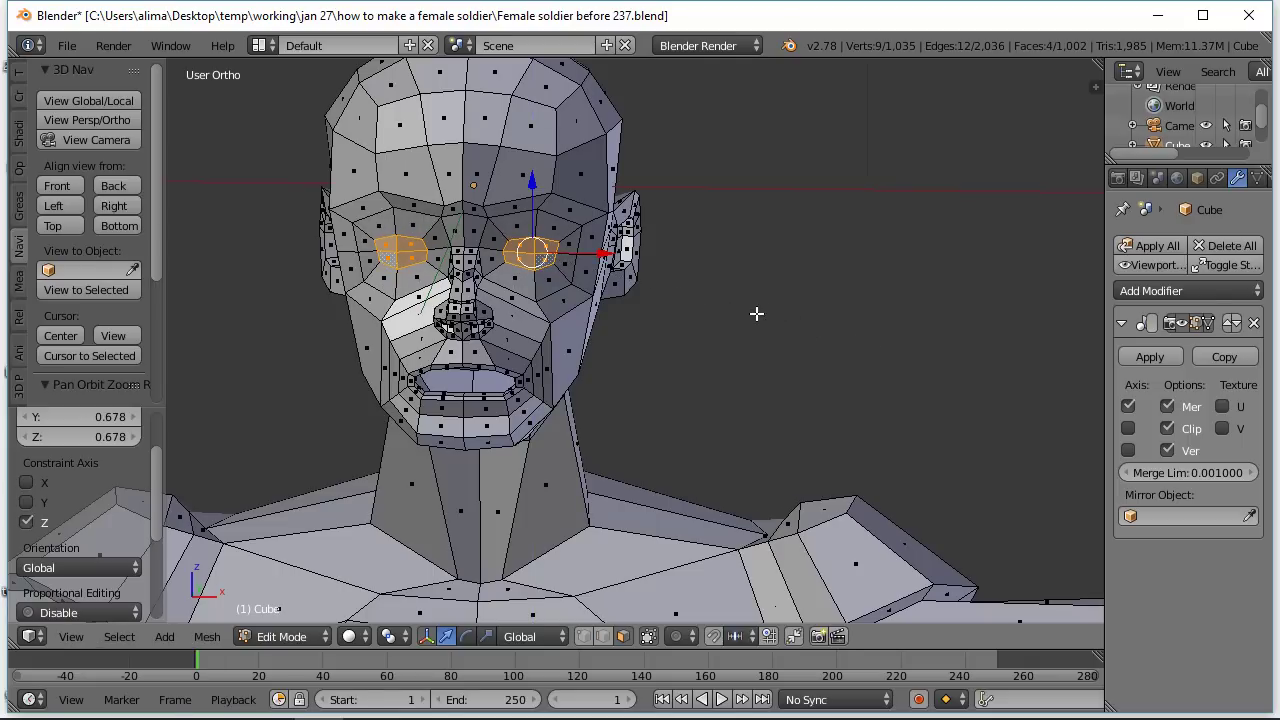
key(s)
key(x)
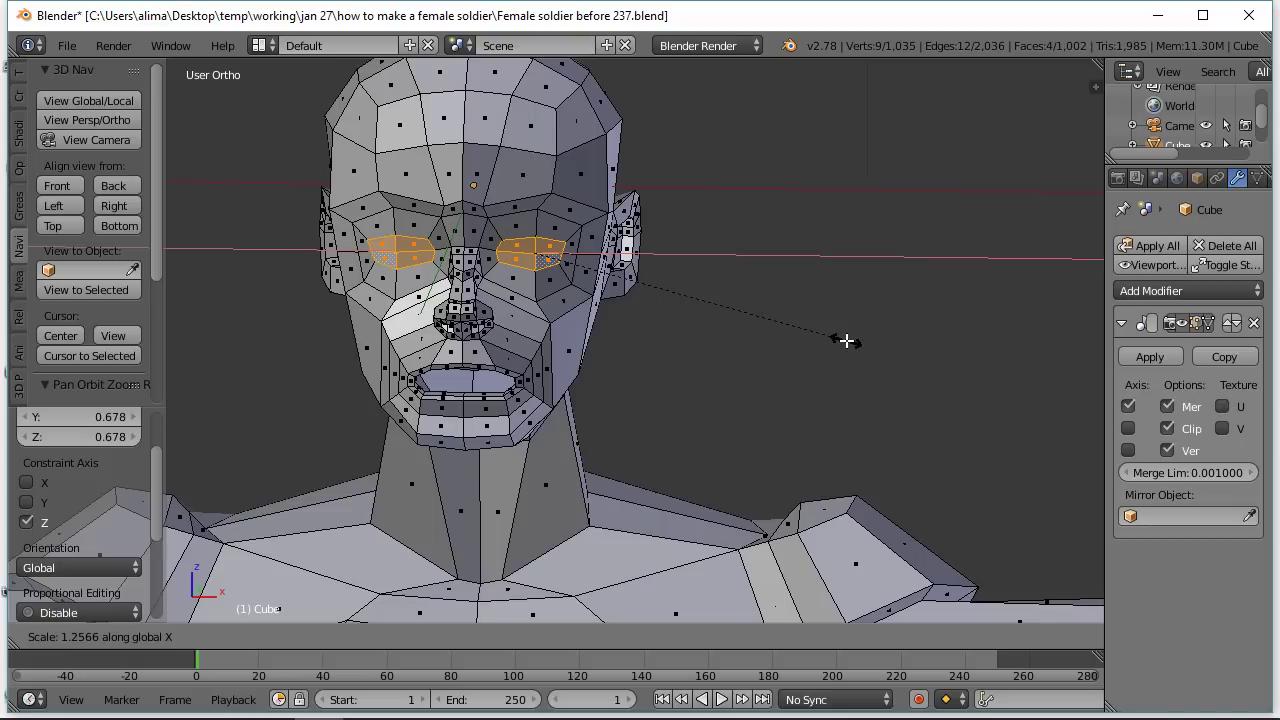
click(846, 341)
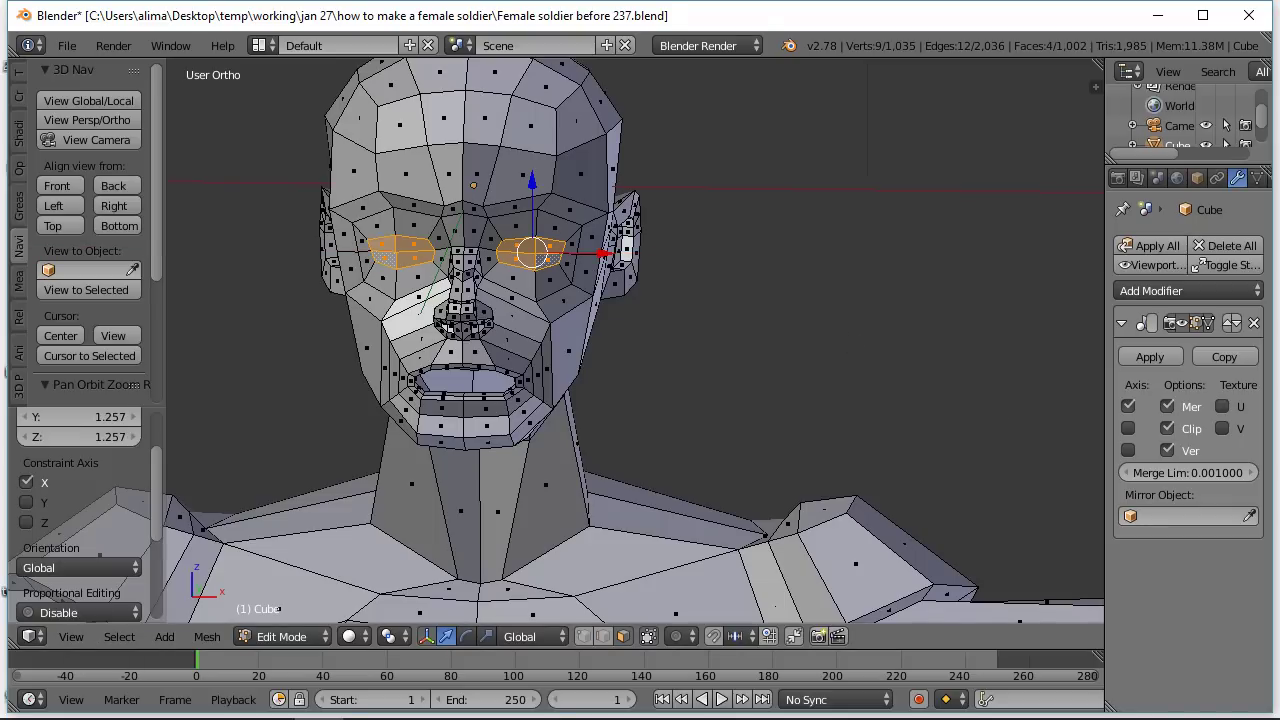
- Save the file incrementally as "Female soldier before 238.blend" and move the inner eye faces about 0.056 back along the Y axis
key(ctrl+alt+s)
middle_drag(817, 263, 680, 252)
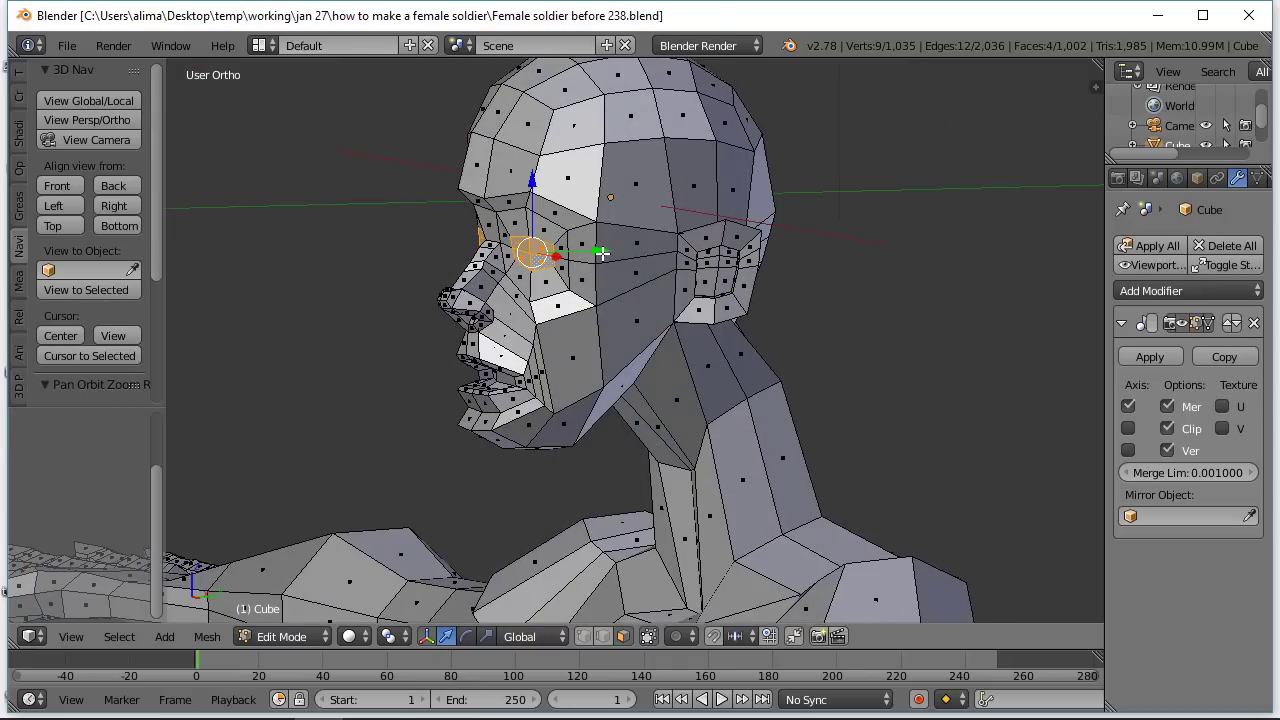
drag(602, 253, 609, 252)
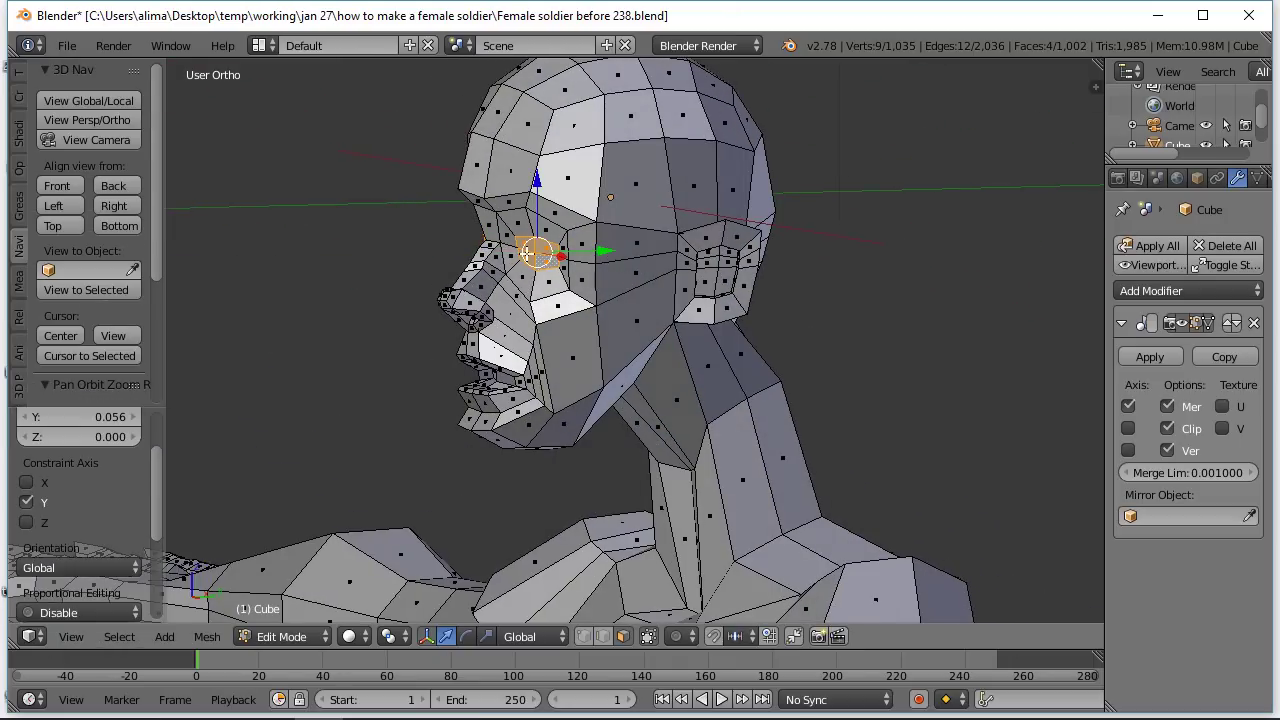
- Rotate the inner eye faces by about -7.84° in a front-facing view of the head
middle_drag(537, 339, 709, 331)
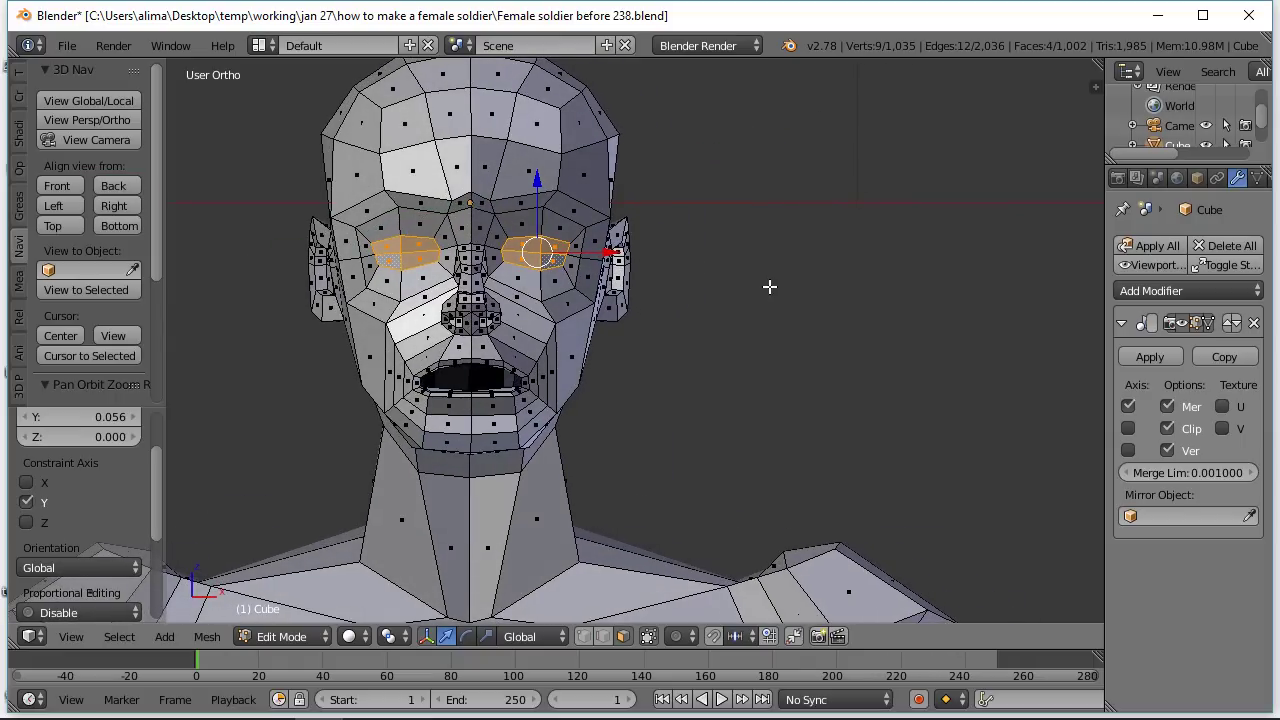
key(r)
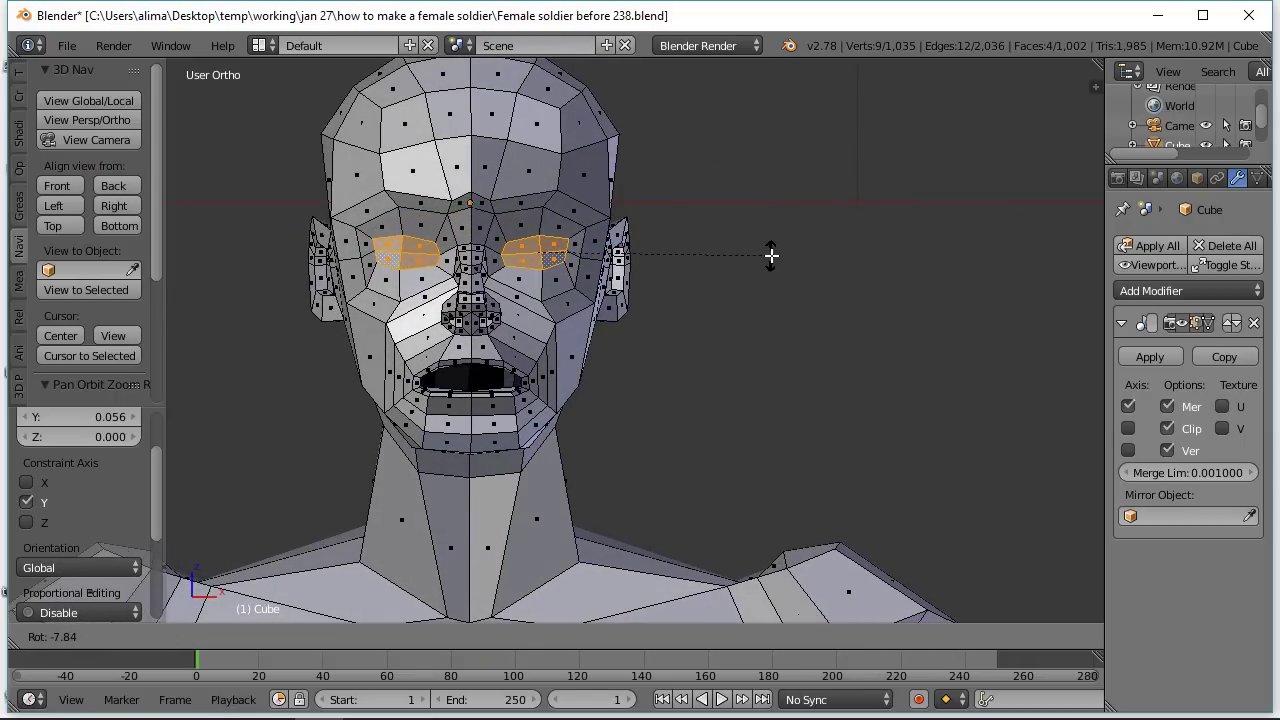
click(771, 256)
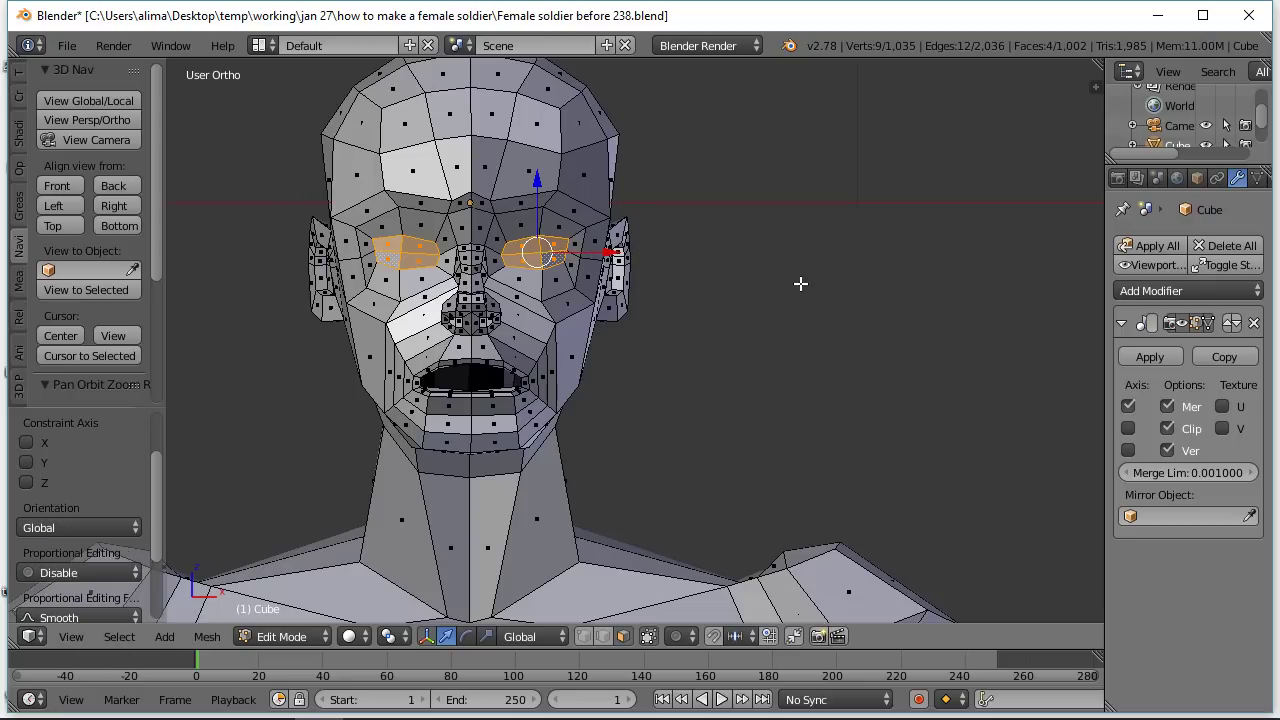
- Delete the selected inner eye faces to open the sockets and save the file incrementally as "Female soldier before 239.blend"
middle_drag(800, 284, 694, 328)
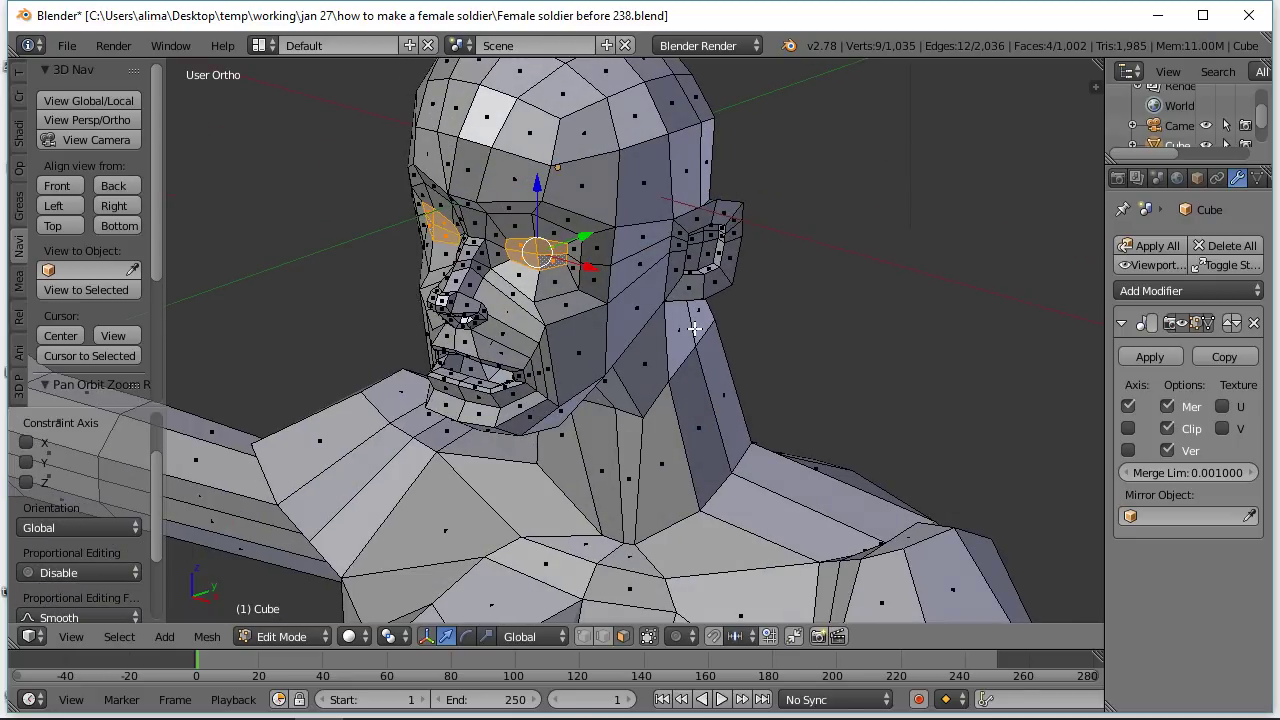
key(x)
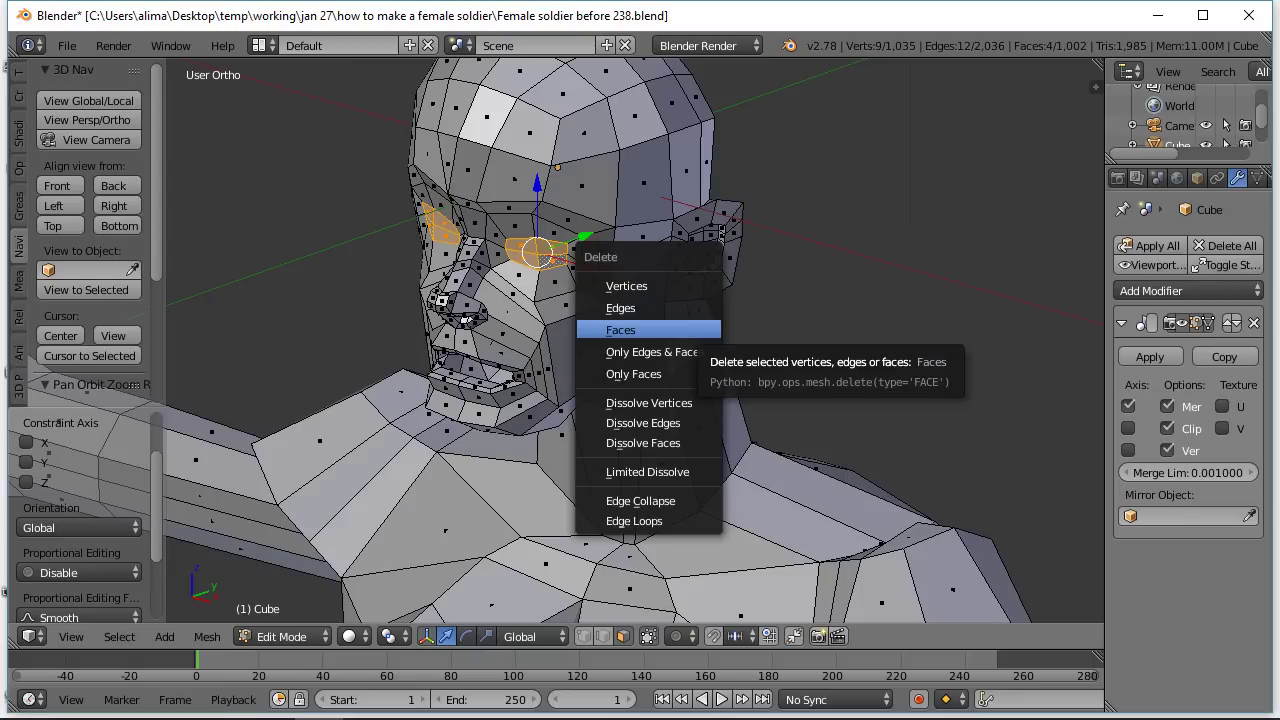
click(690, 330)
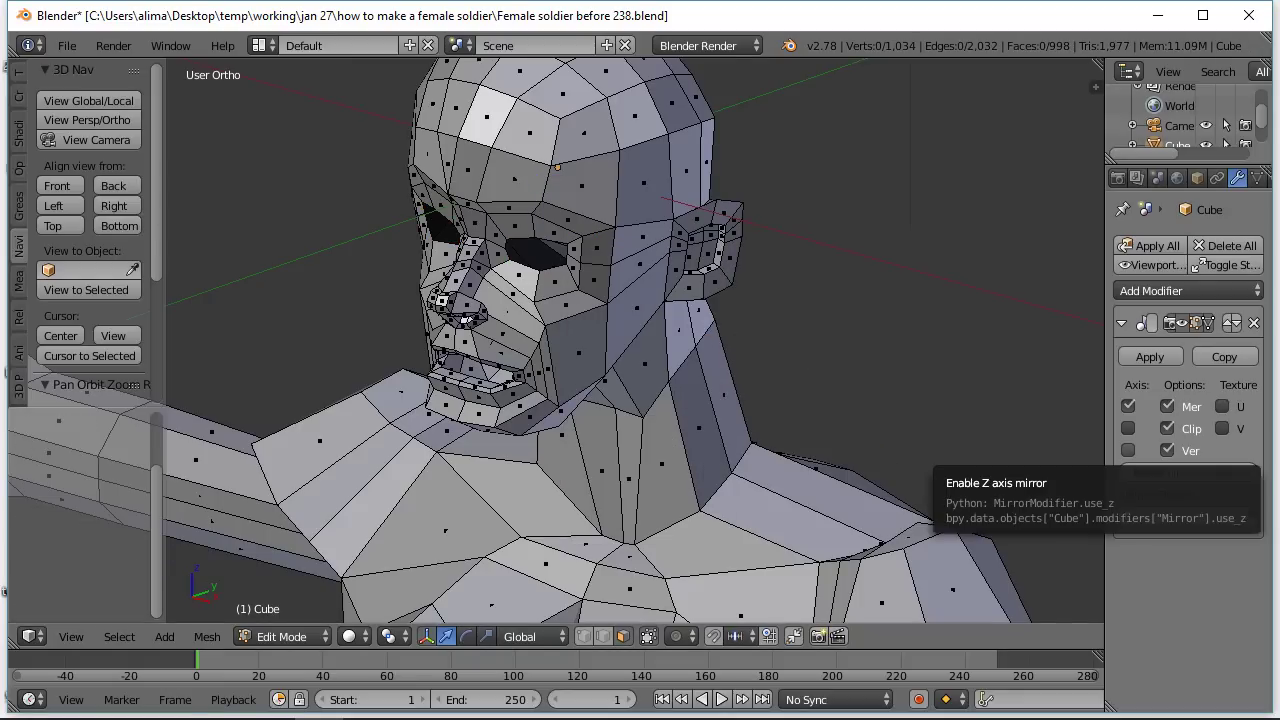
key(ctrl+alt+s)
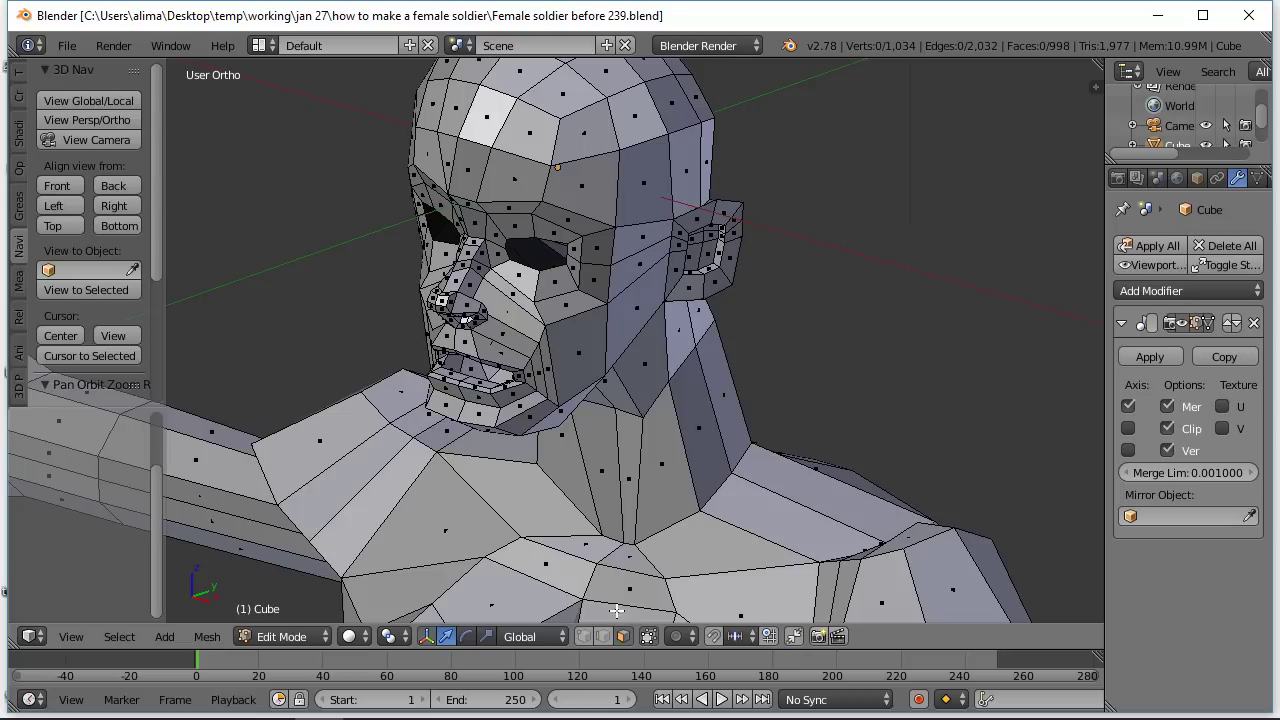
- Snap the 3D cursor to the center of the eye opening's edge loop and save incrementally as "Female soldier before 240.blend"
click(603, 638)
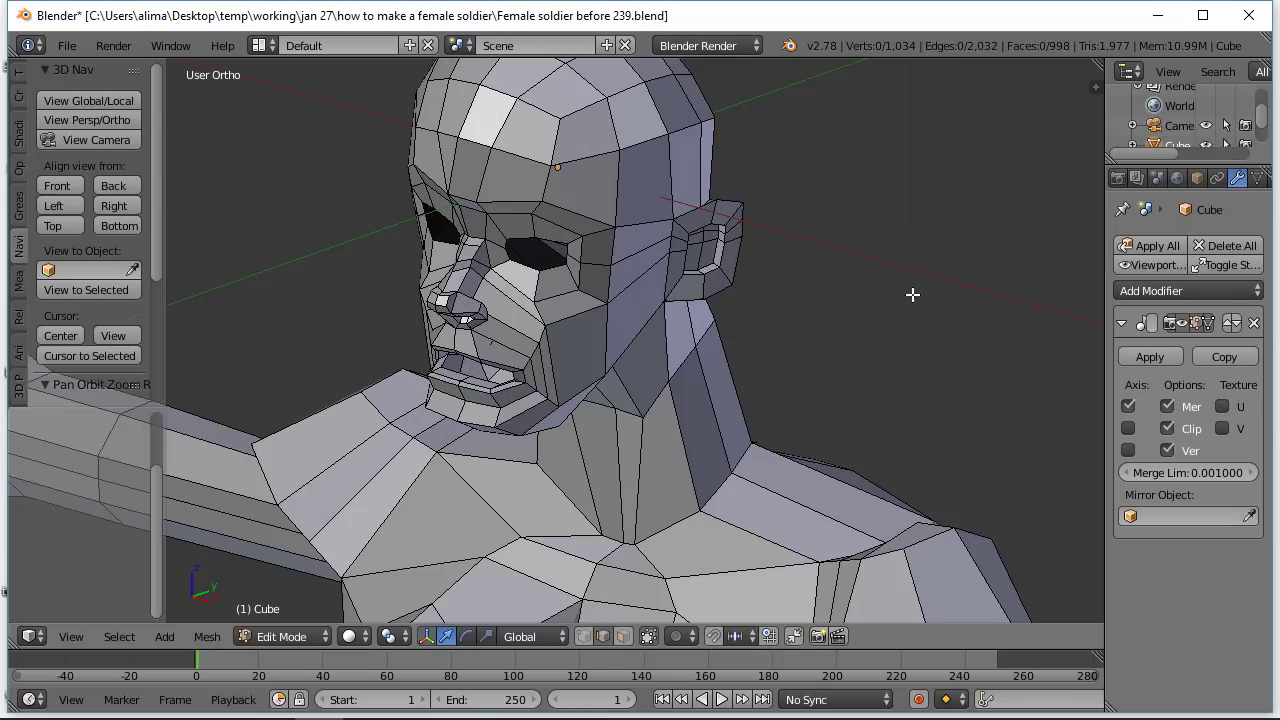
alt+right_click(555, 265)
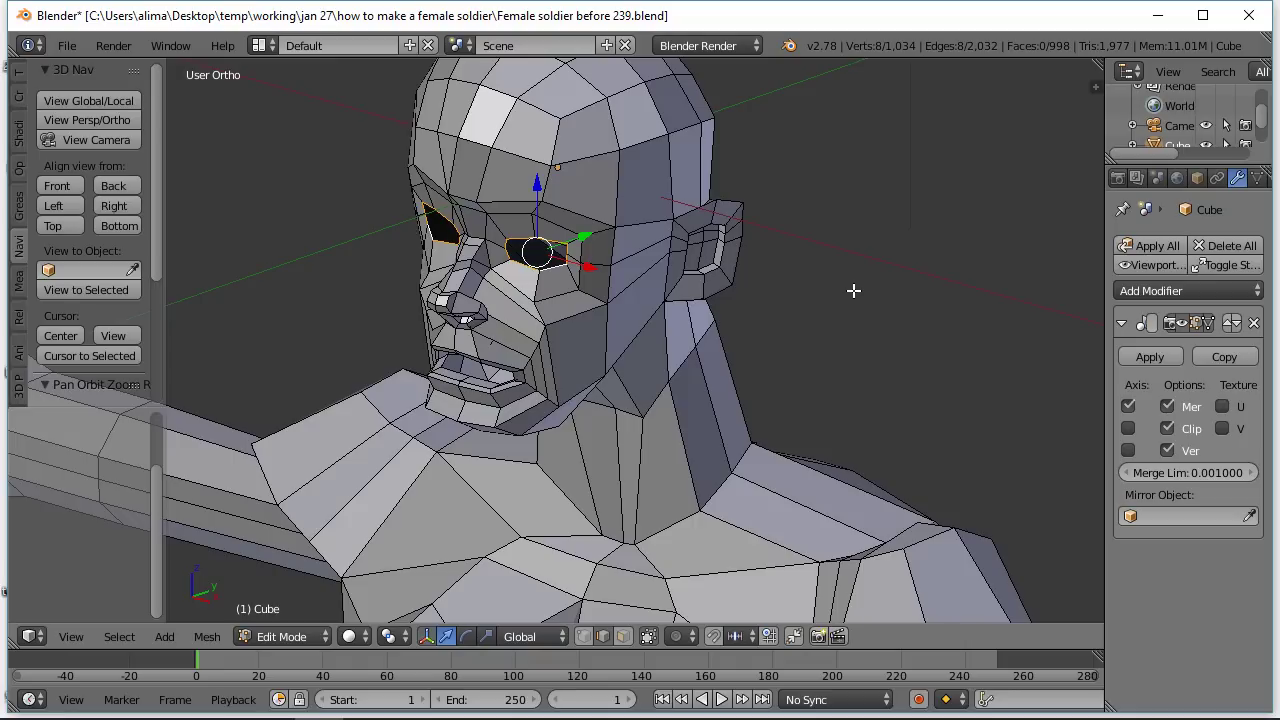
key(shift+s)
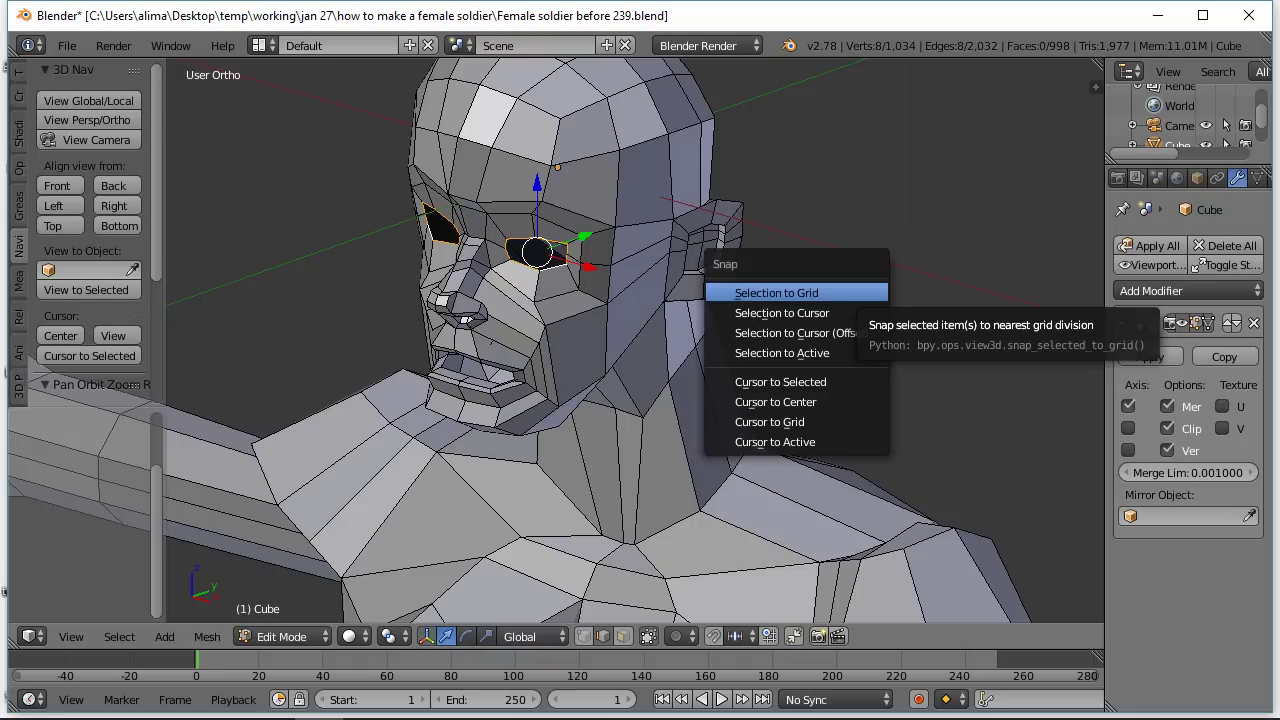
click(841, 381)
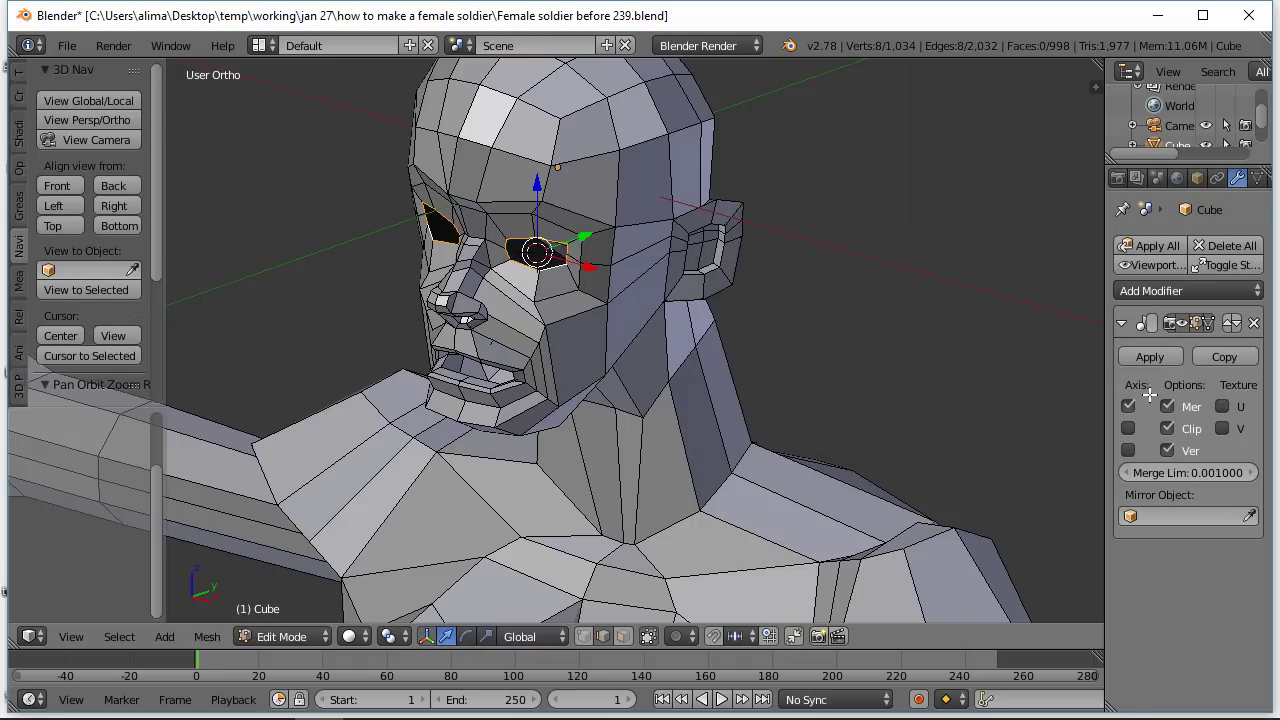
key(ctrl+alt+s)
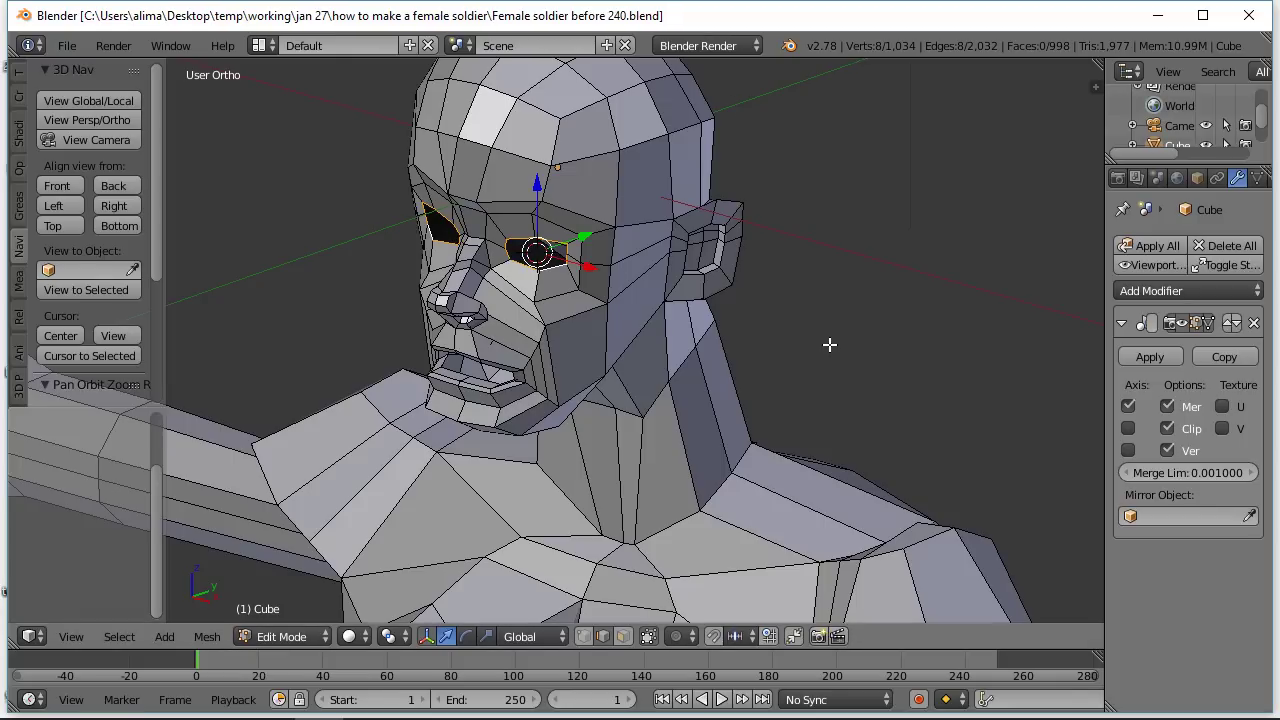
- Return to Object Mode and add a UV sphere at the 3D cursor in the eye socket
click(321, 640)
click(326, 613)
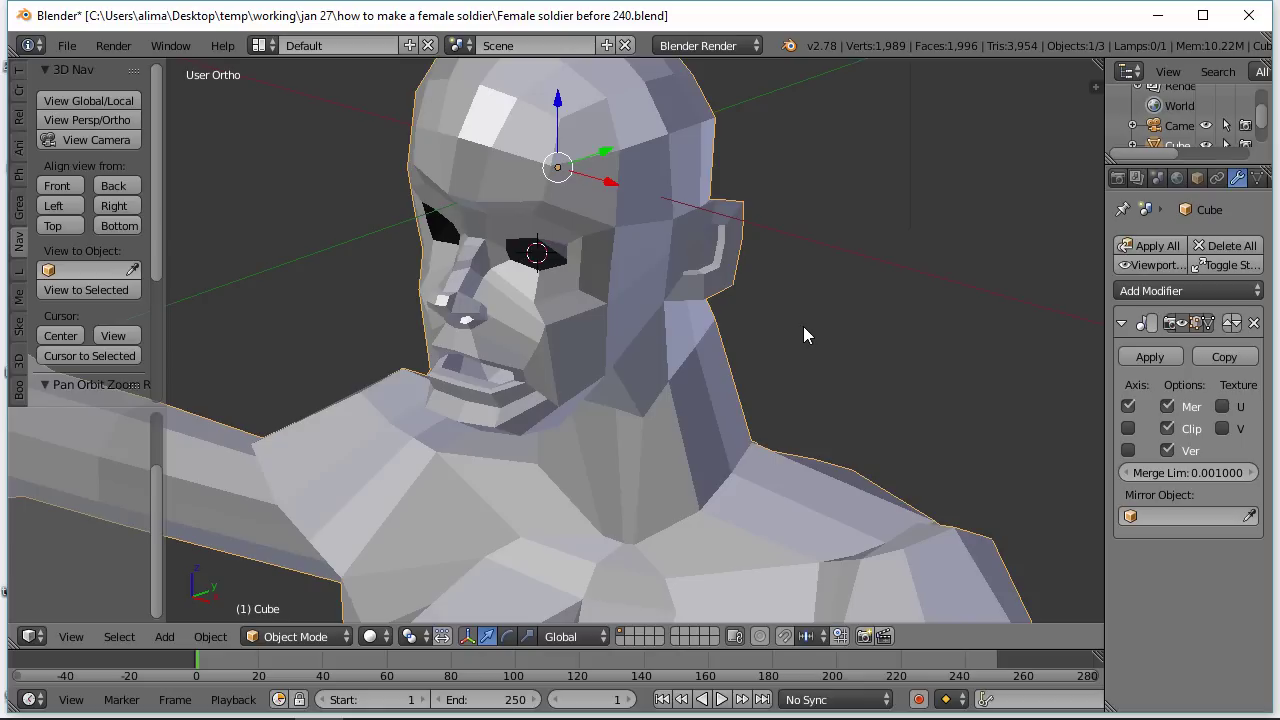
key(shift+a)
mouse_move(803, 330)
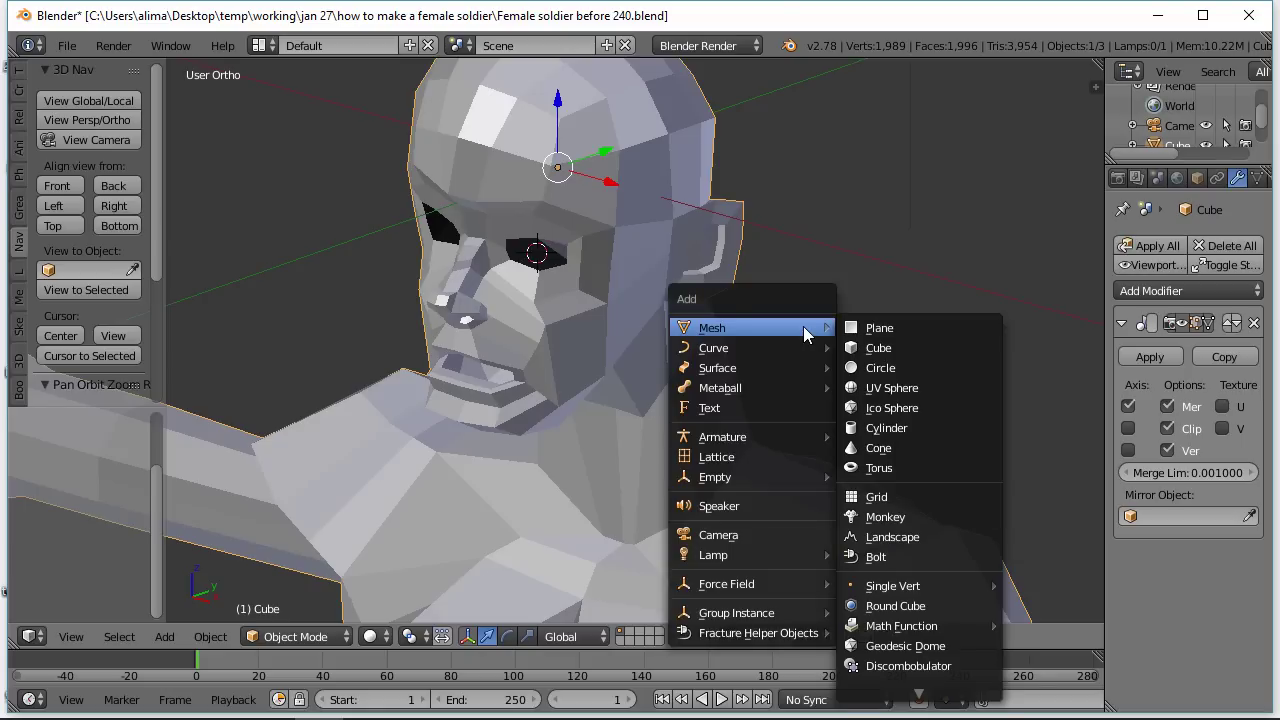
click(918, 388)
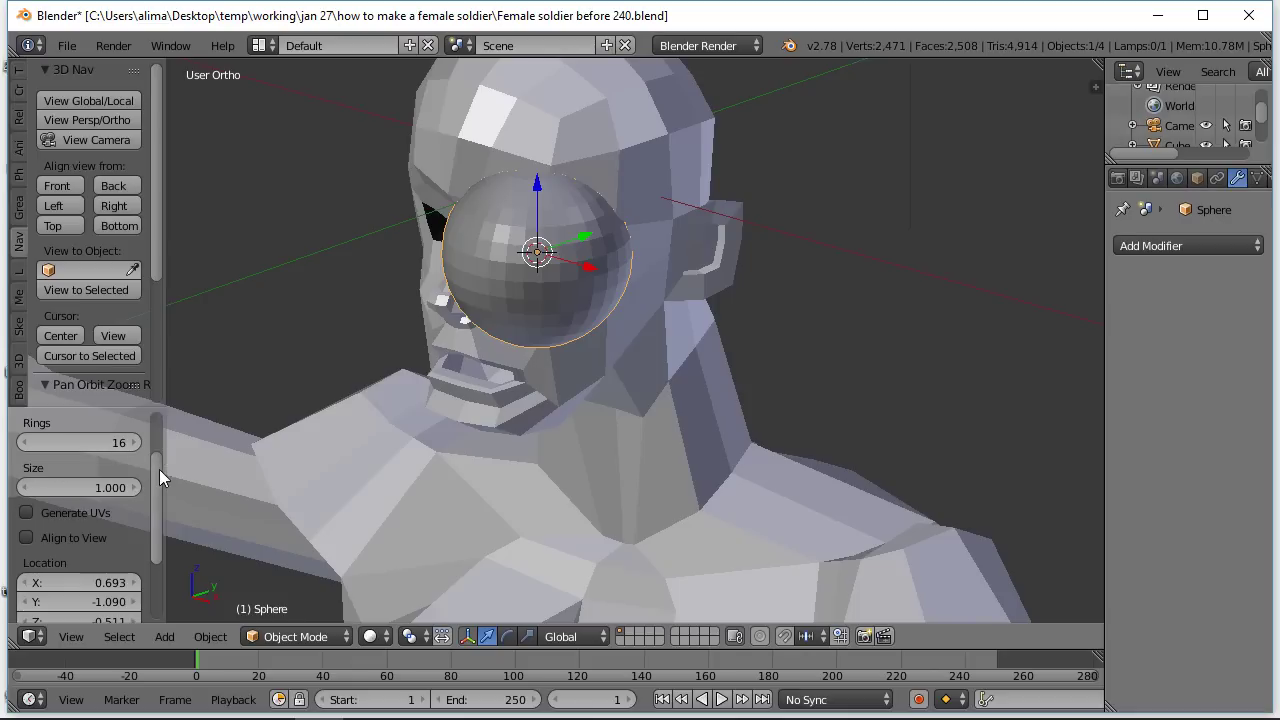
- Set the new UV sphere to 12 segments and 12 rings, and save incrementally as "Female soldier before 241.blend"
drag(159, 469, 160, 421)
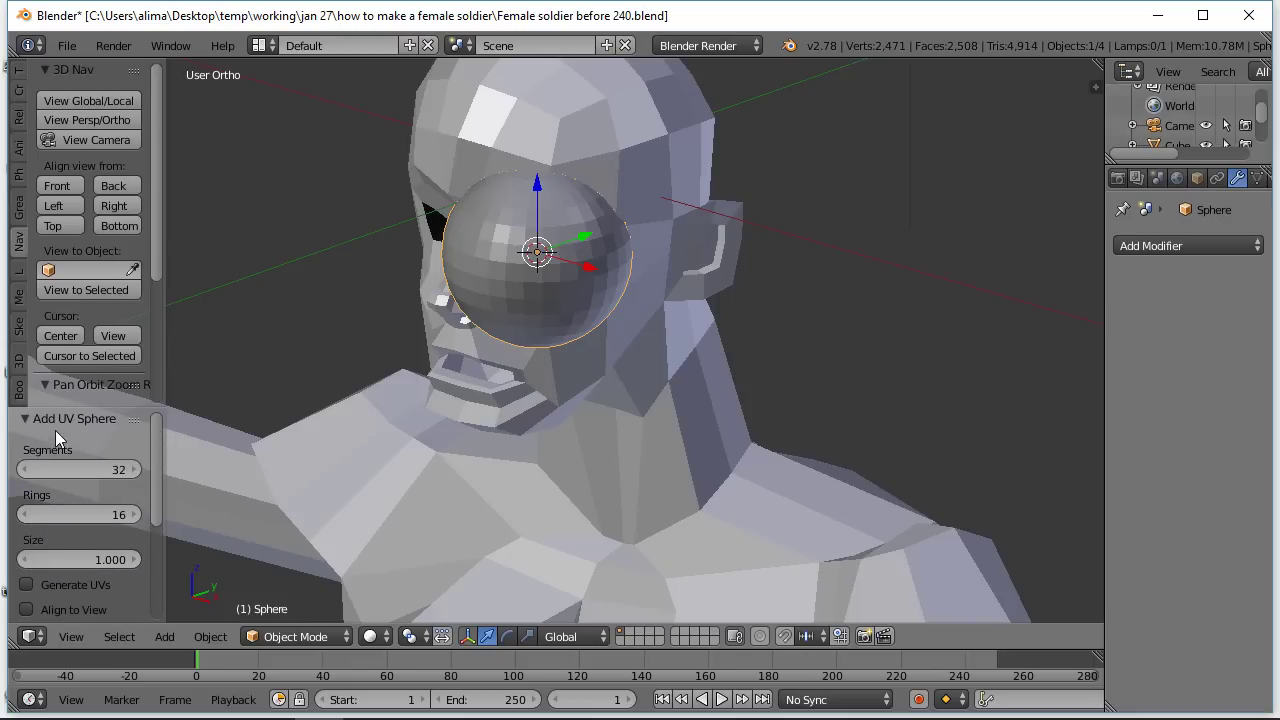
click(108, 466)
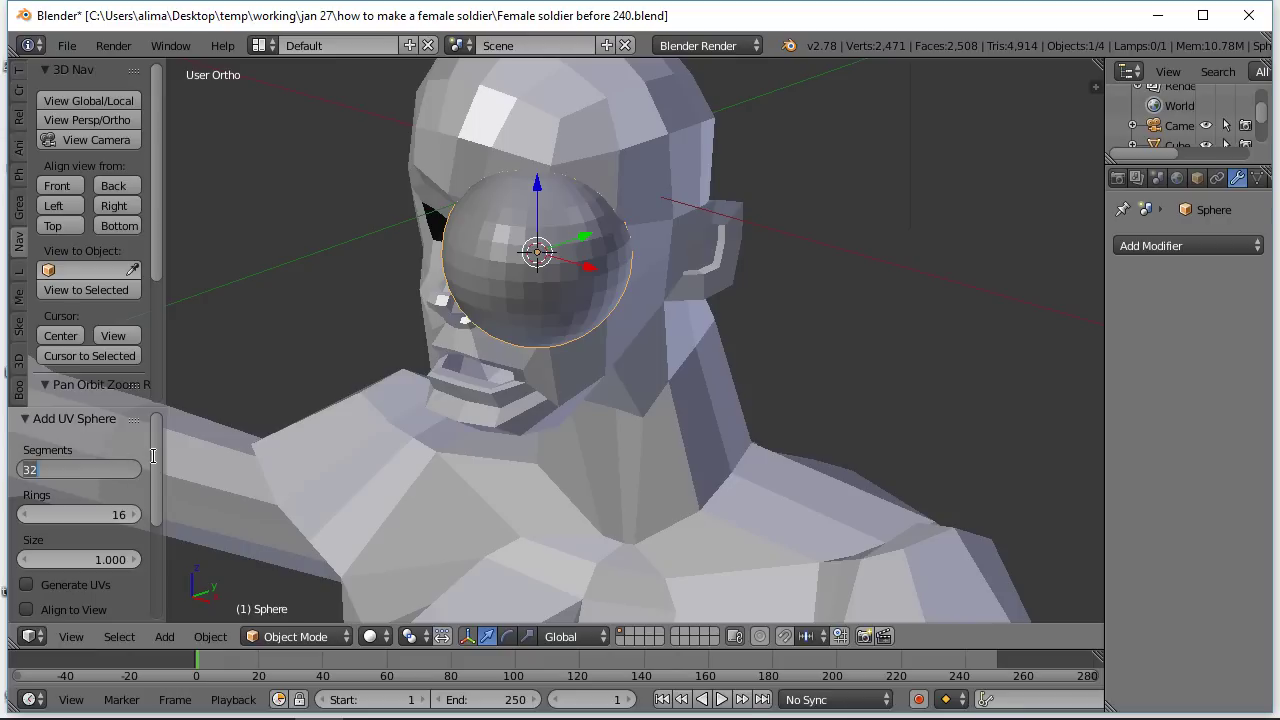
text(1)
key(Return)
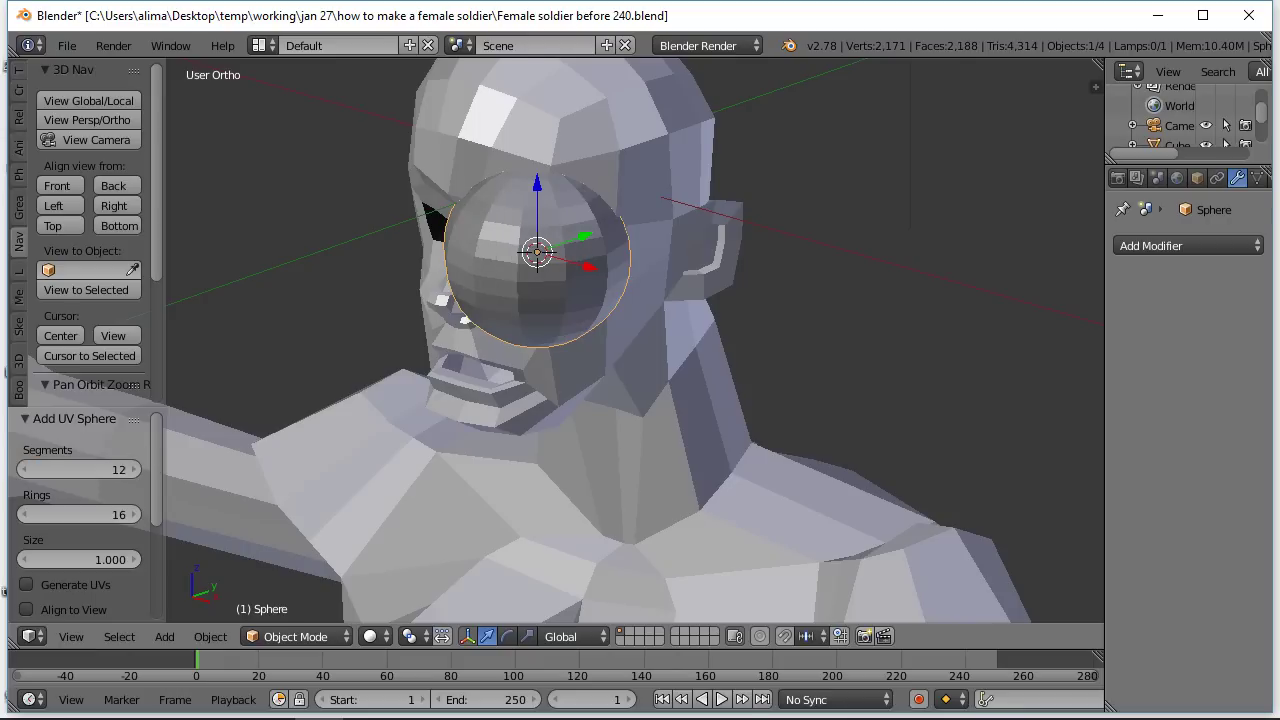
click(108, 512)
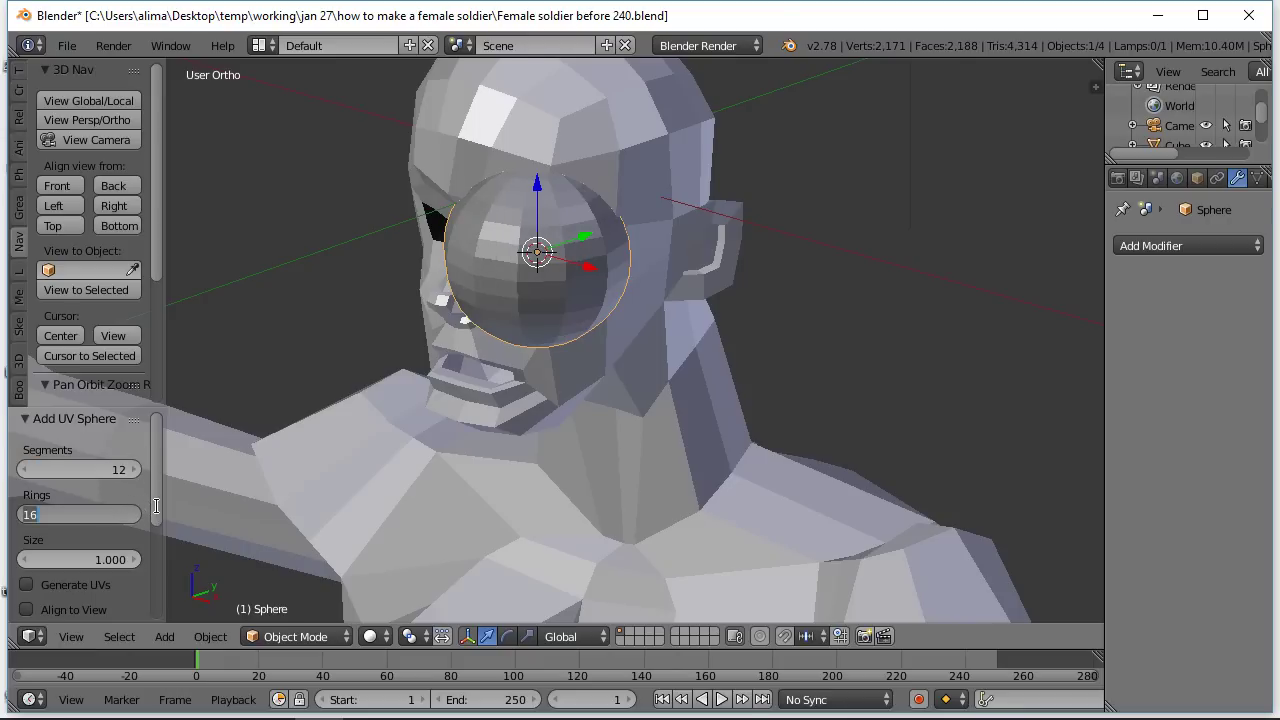
text(12)
key(Return)
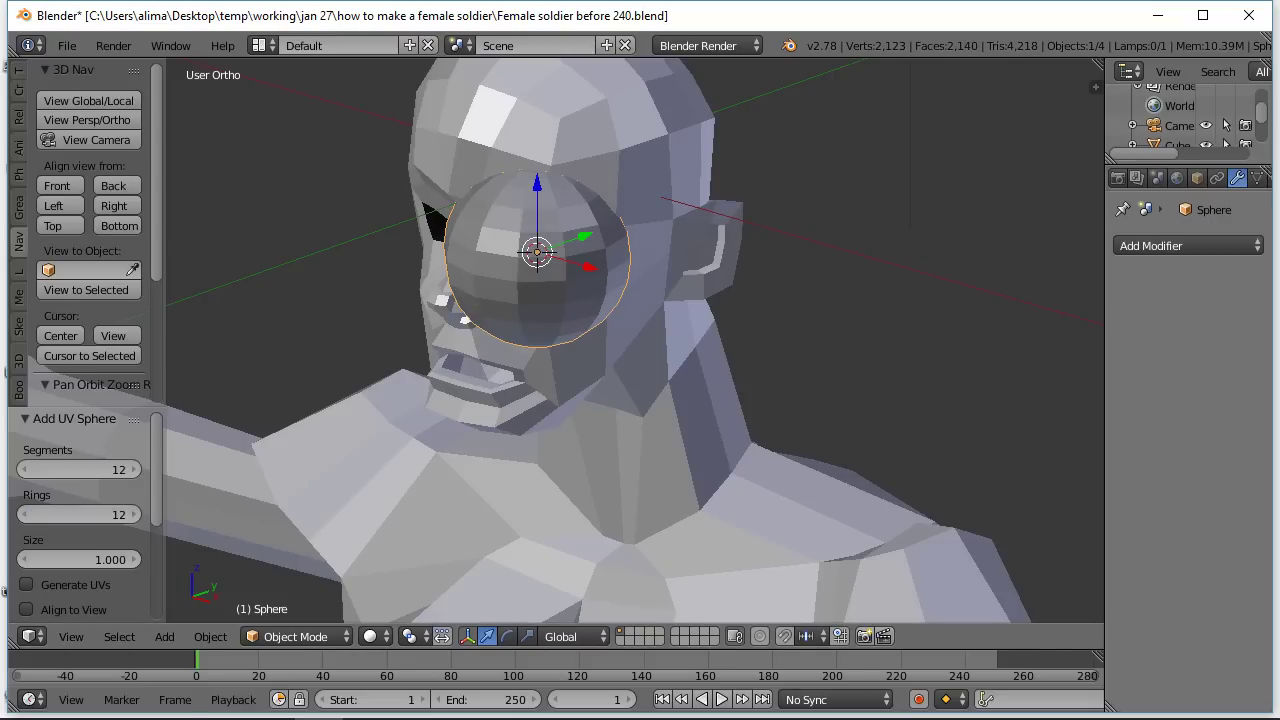
key(ctrl+alt+s)
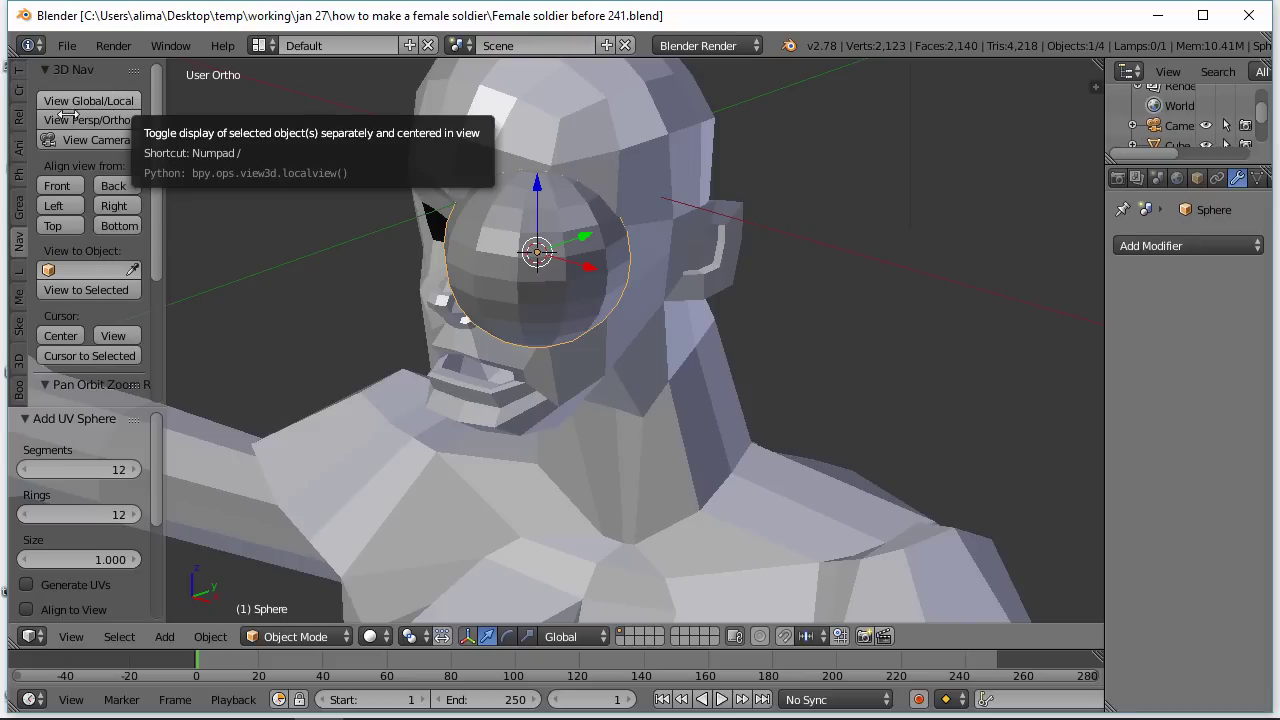
- Isolate the sphere in local view from the front and rotate its whole mesh 90° about the global X axis in Edit Mode
click(118, 102)
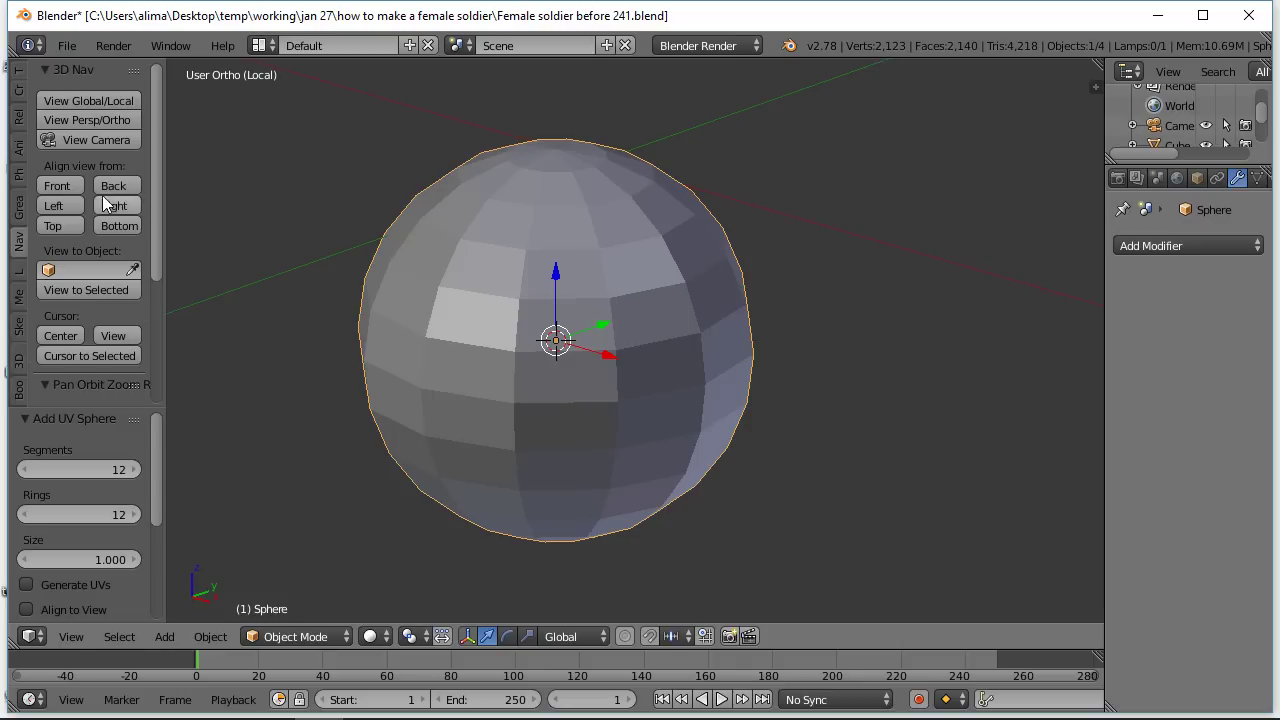
click(75, 184)
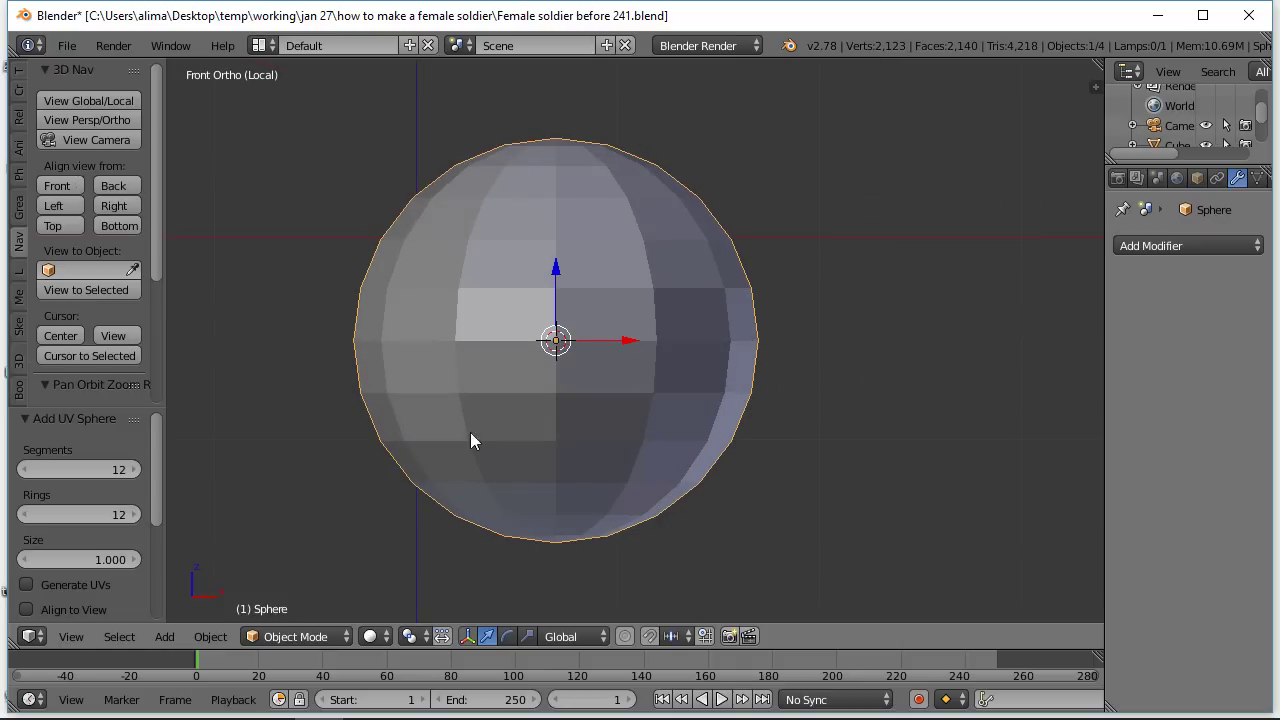
click(325, 639)
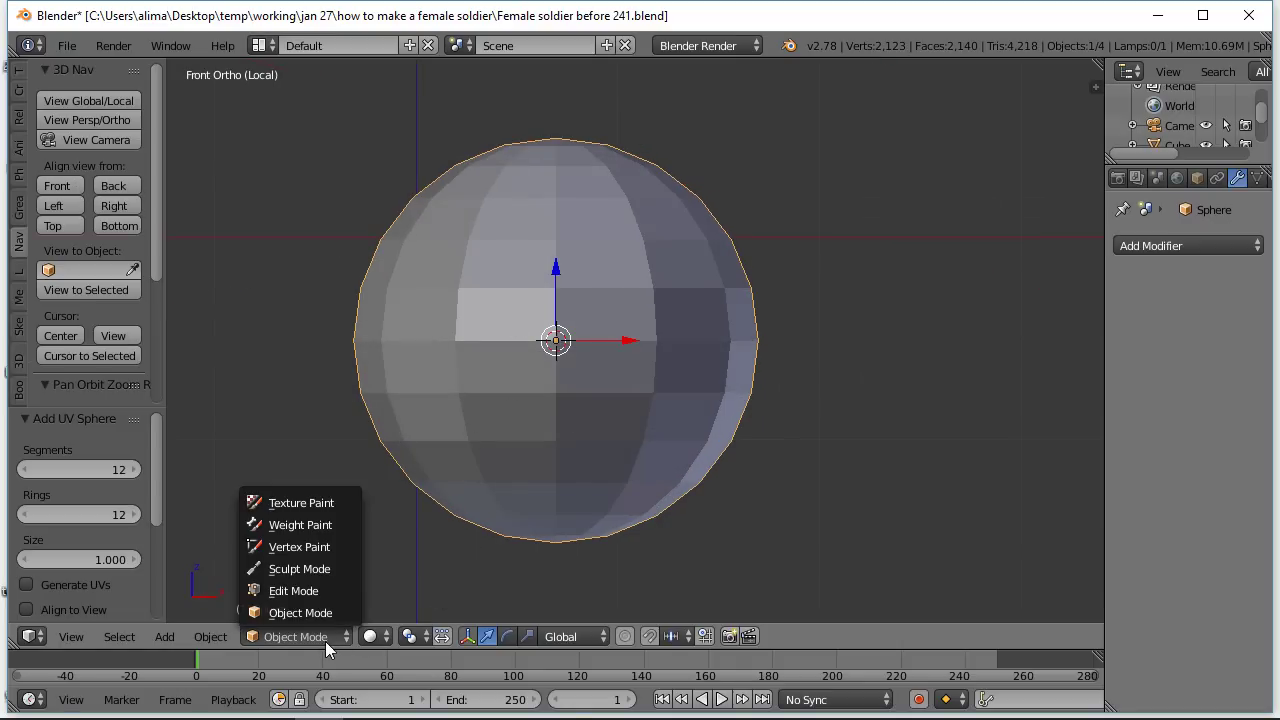
click(326, 582)
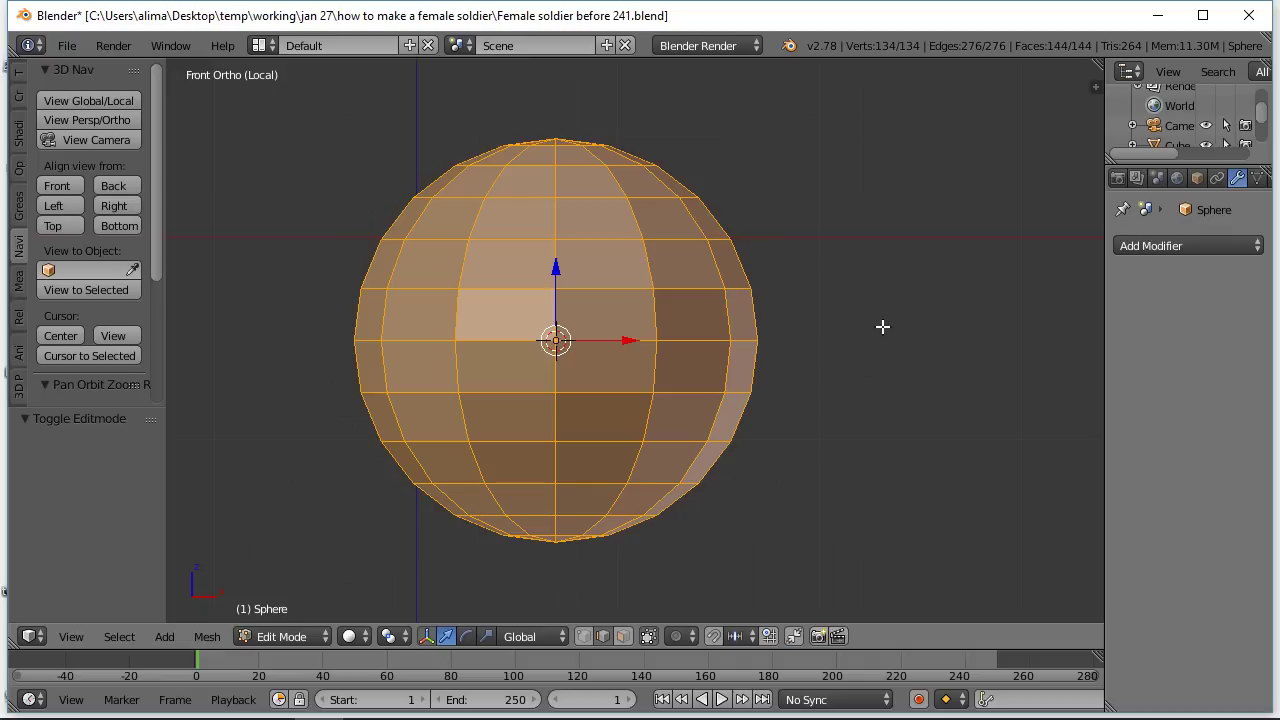
text(rx)
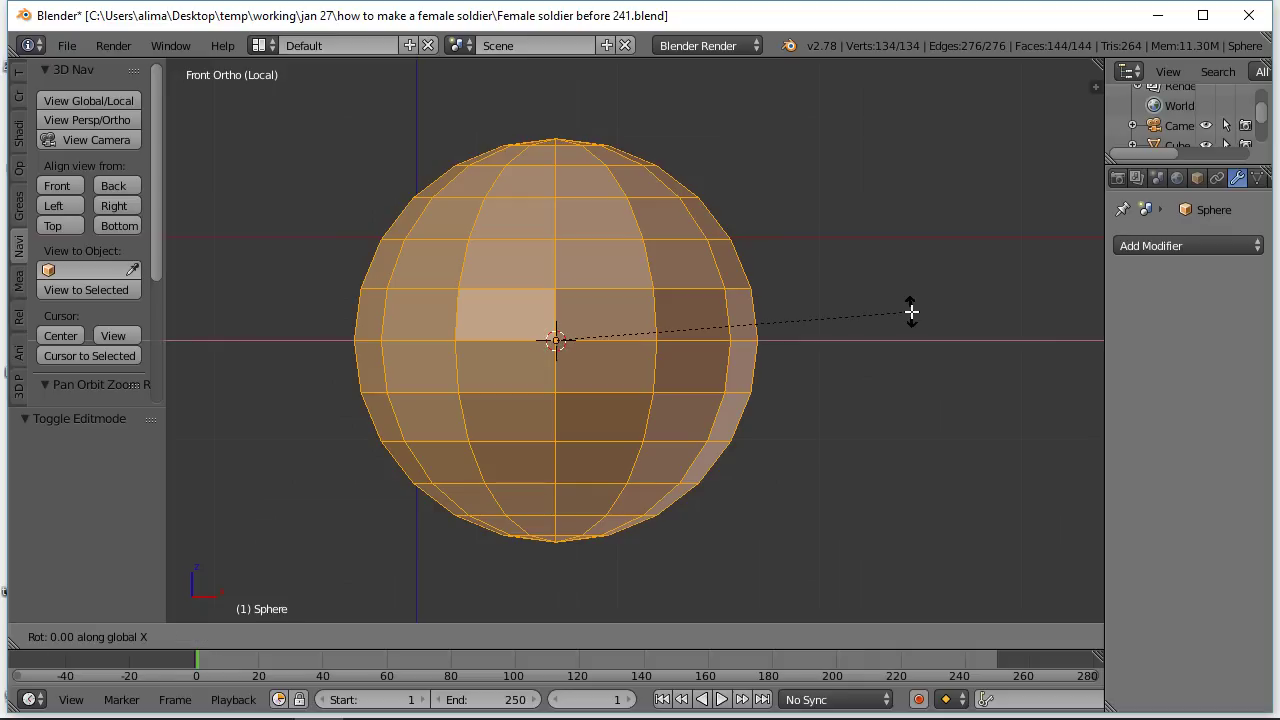
text(90)
key(Return)
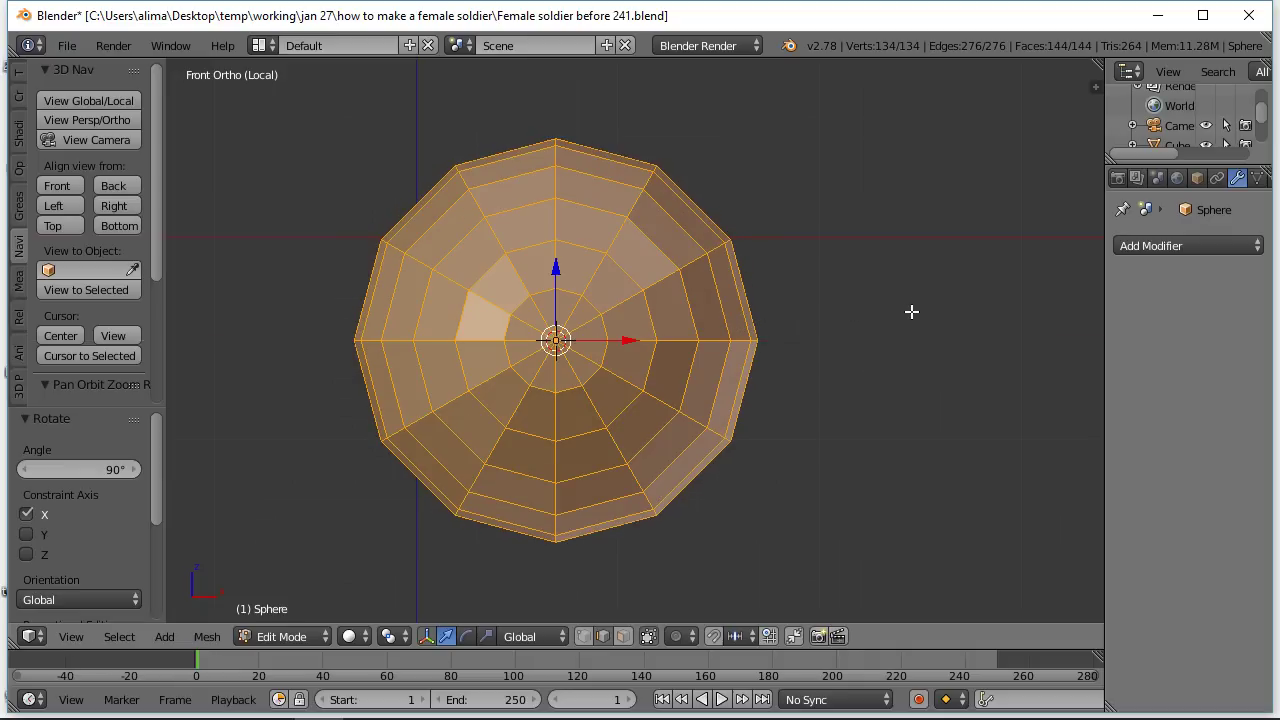
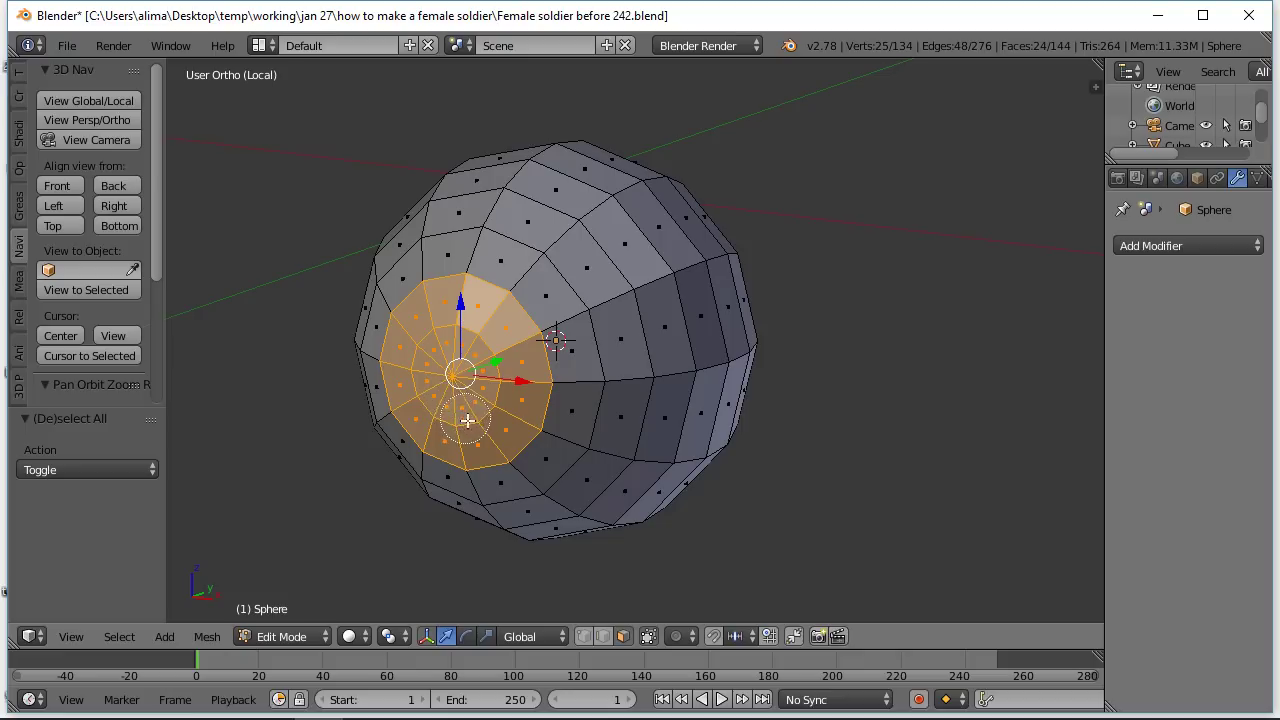
- Invert the sphere's two front rings of faces by scaling them -1 along global Y, and save incrementally as "Female soldier before 243.blend"
right_click(870, 310)
middle_drag(946, 266, 884, 282)
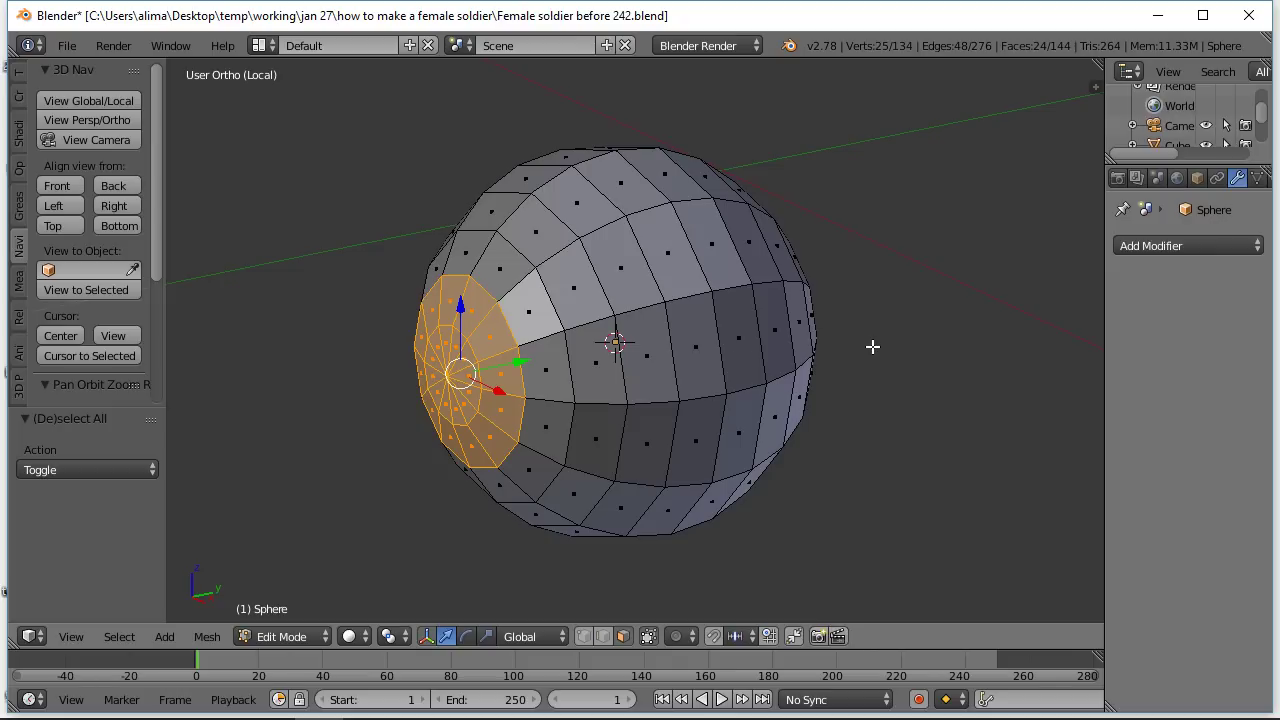
key(s)
text(y)
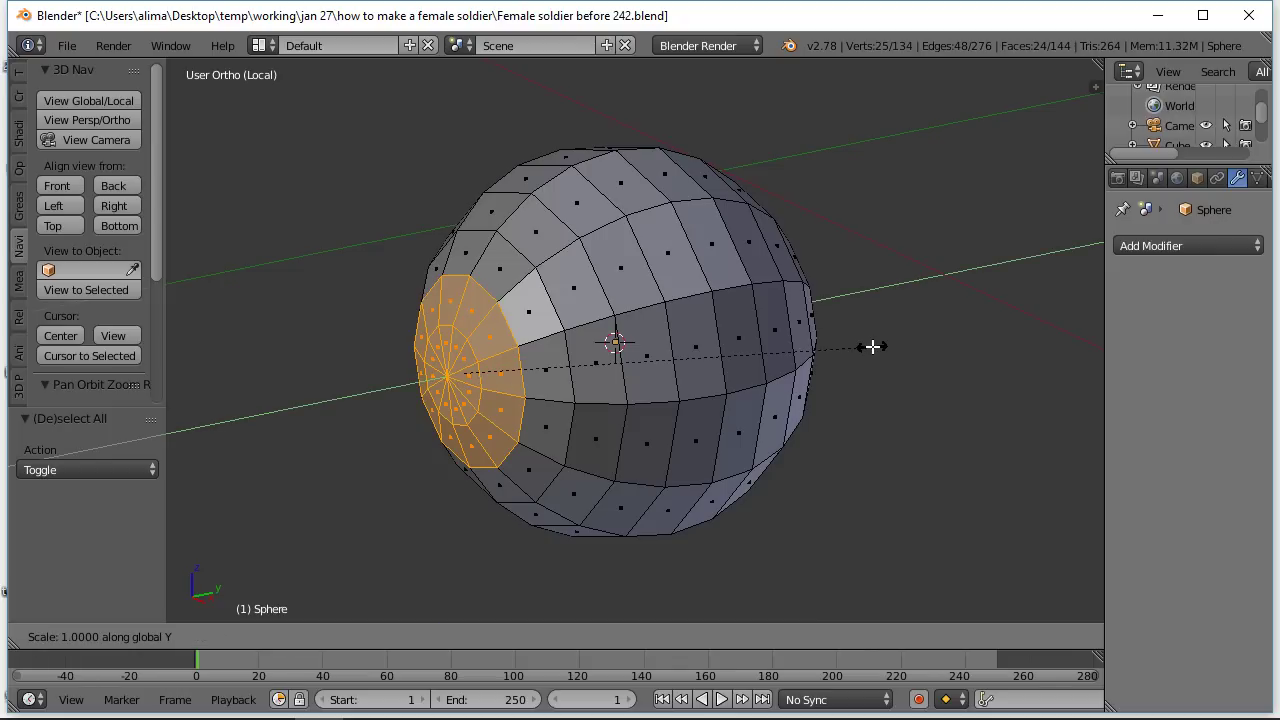
text(-1)
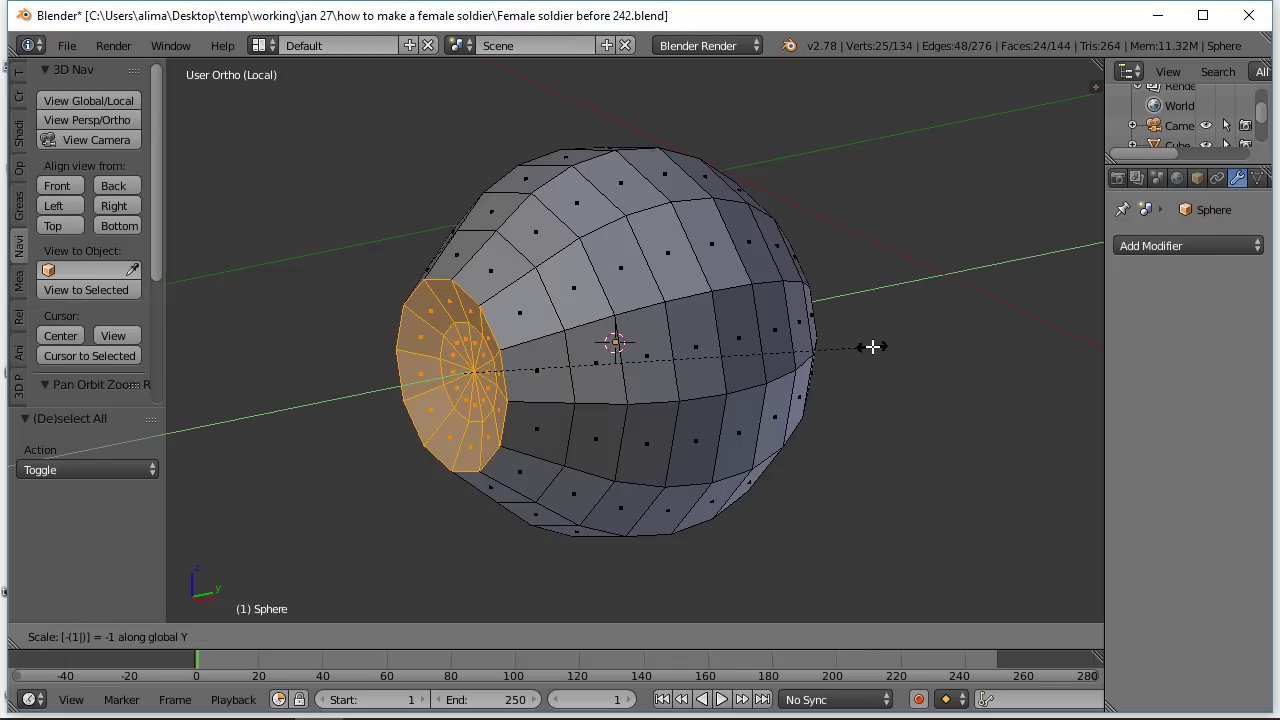
key(Return)
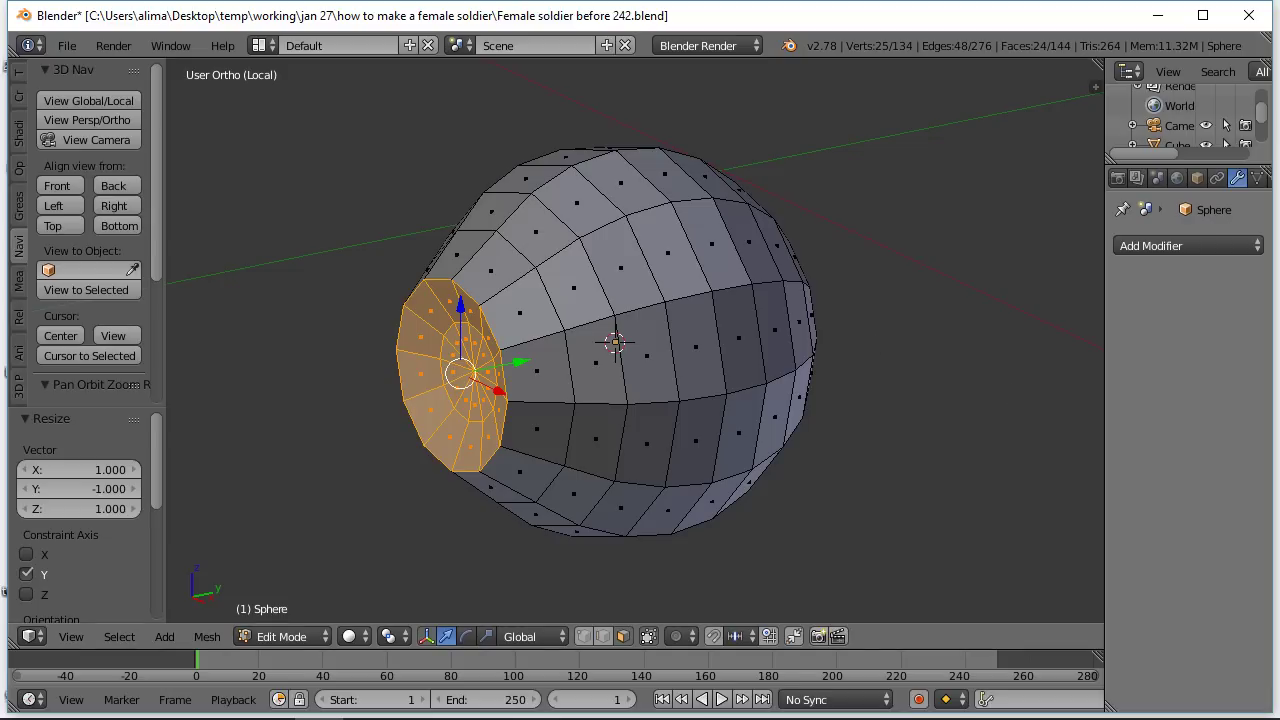
key(ctrl+s)
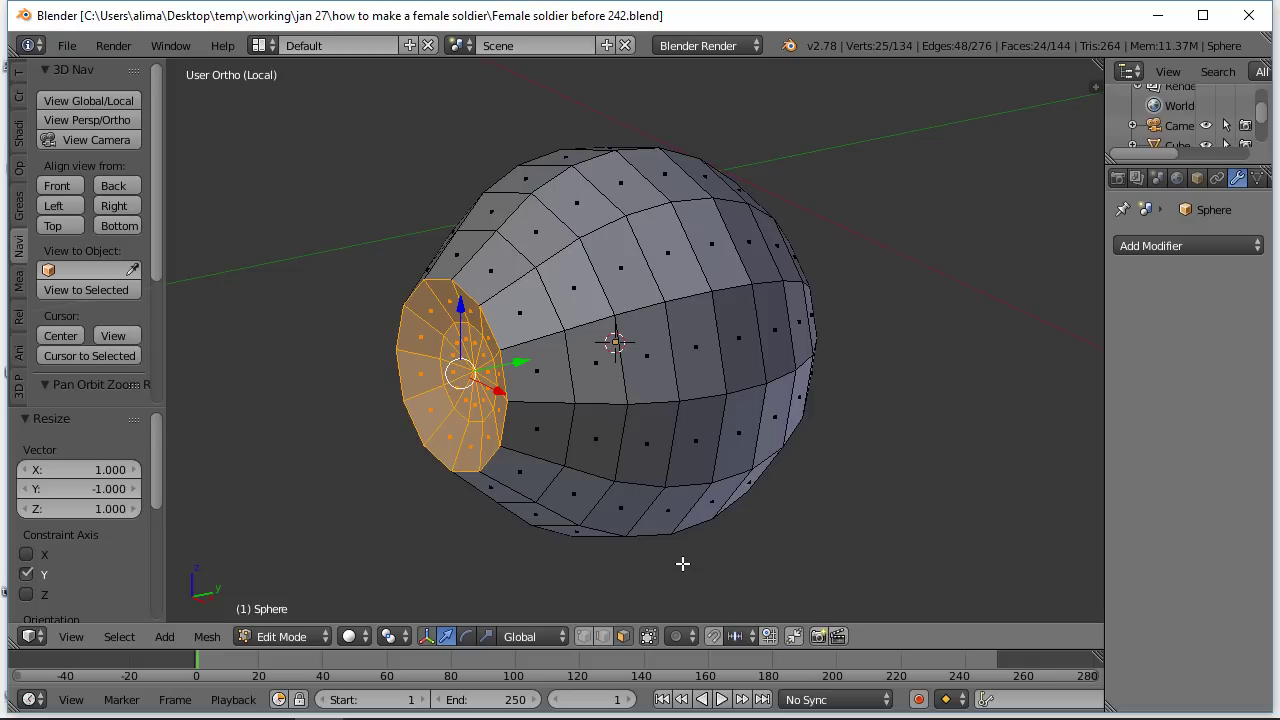
key(a)
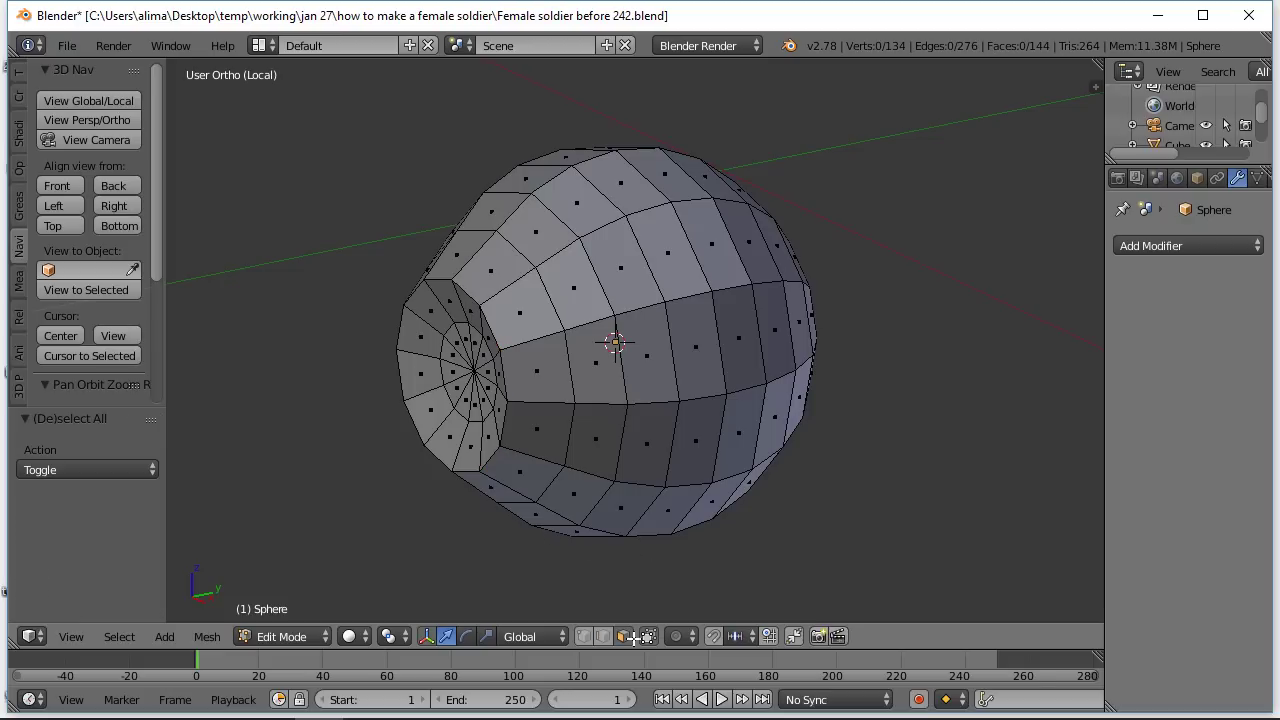
middle_drag(523, 563, 586, 549)
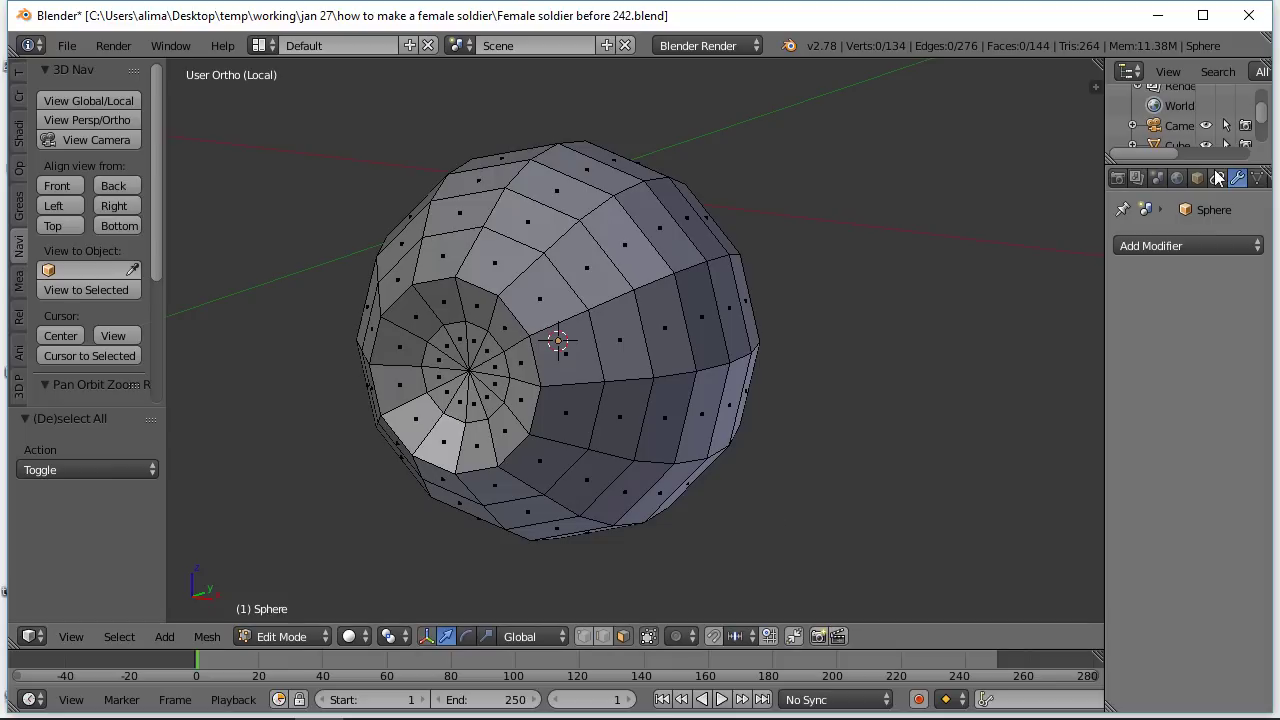
key(ctrl+alt+s)
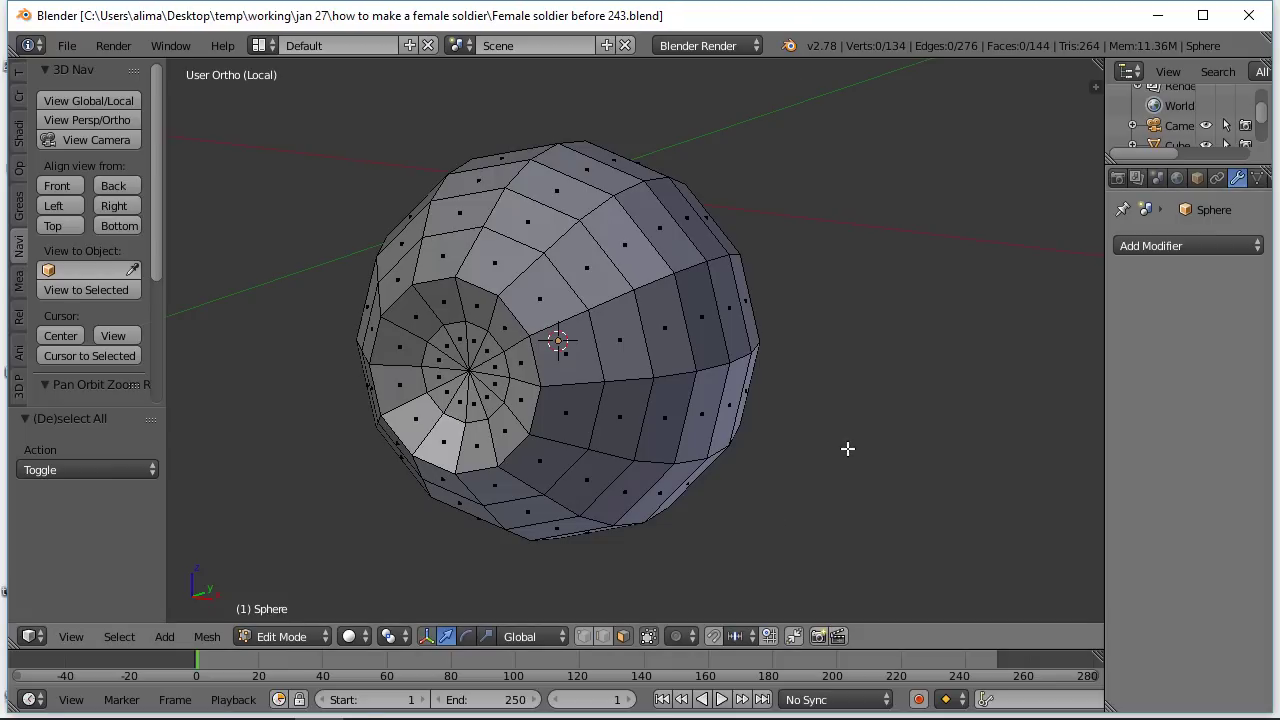
- Extrude the central disc of faces in the iris recess about 0.376 along global Y, and save incrementally as "Female soldier before 244.blend"
key(c)
click(472, 371)
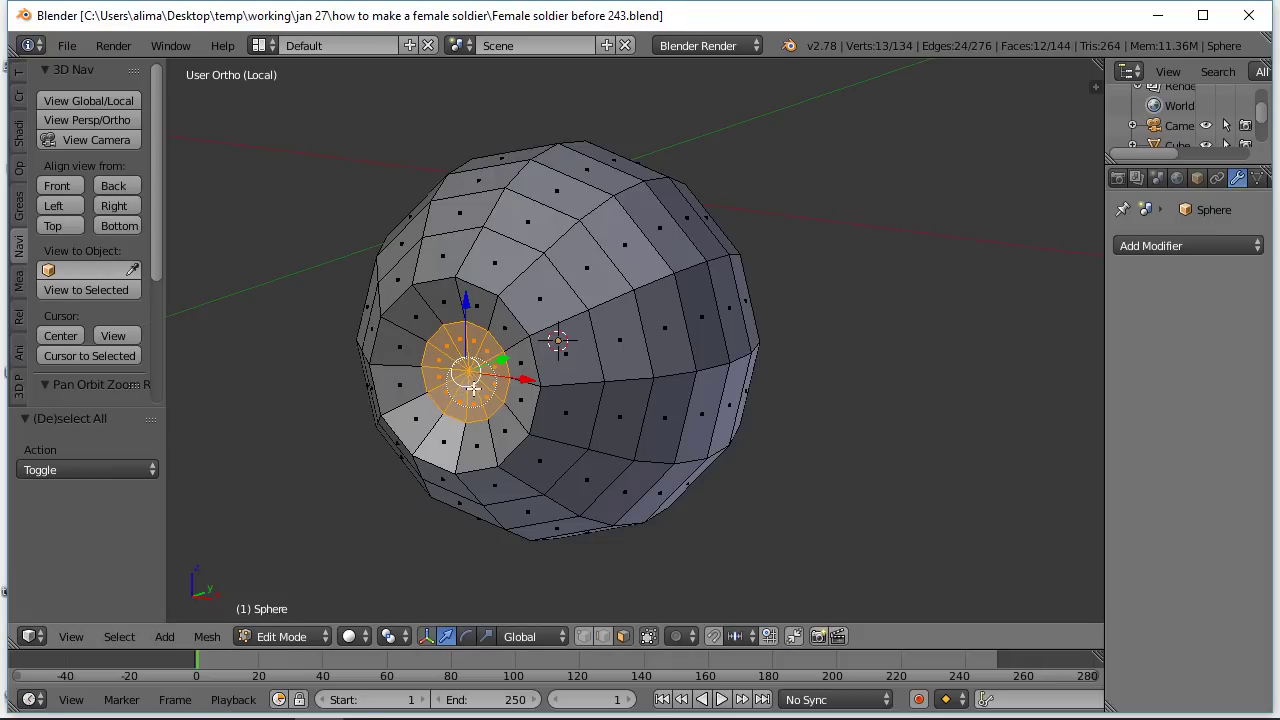
right_click(842, 355)
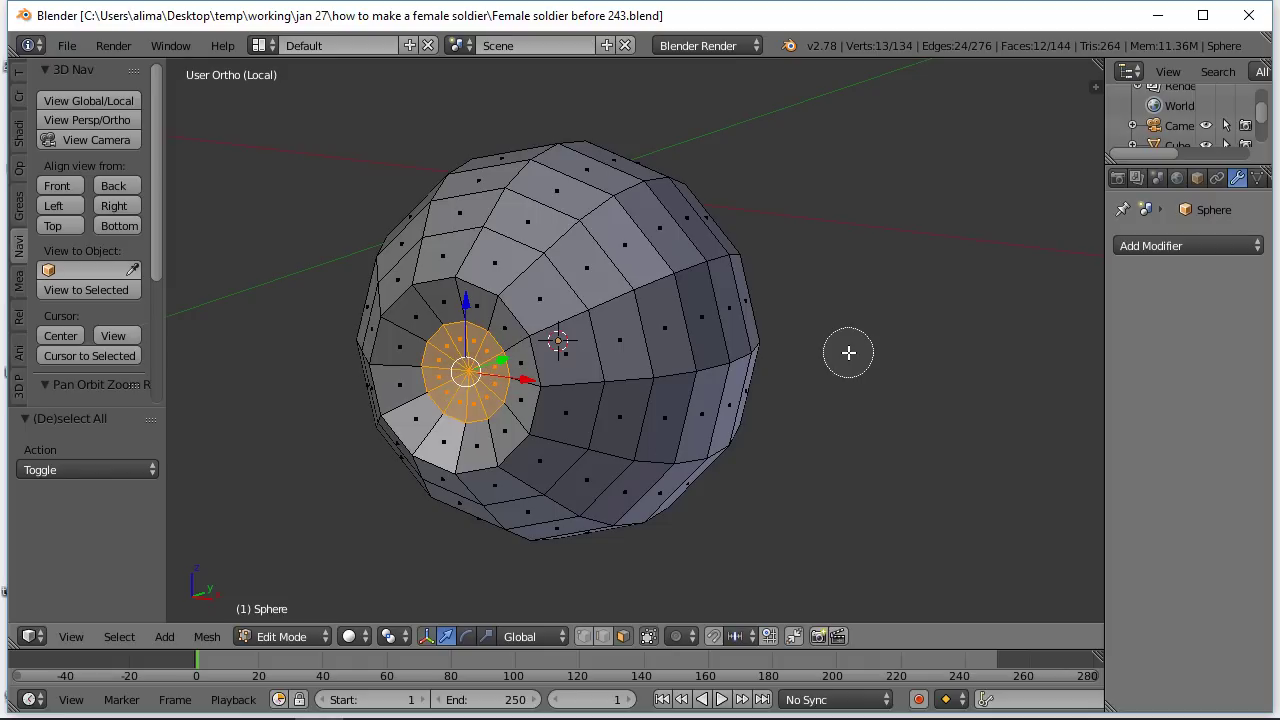
middle_drag(842, 355, 828, 356)
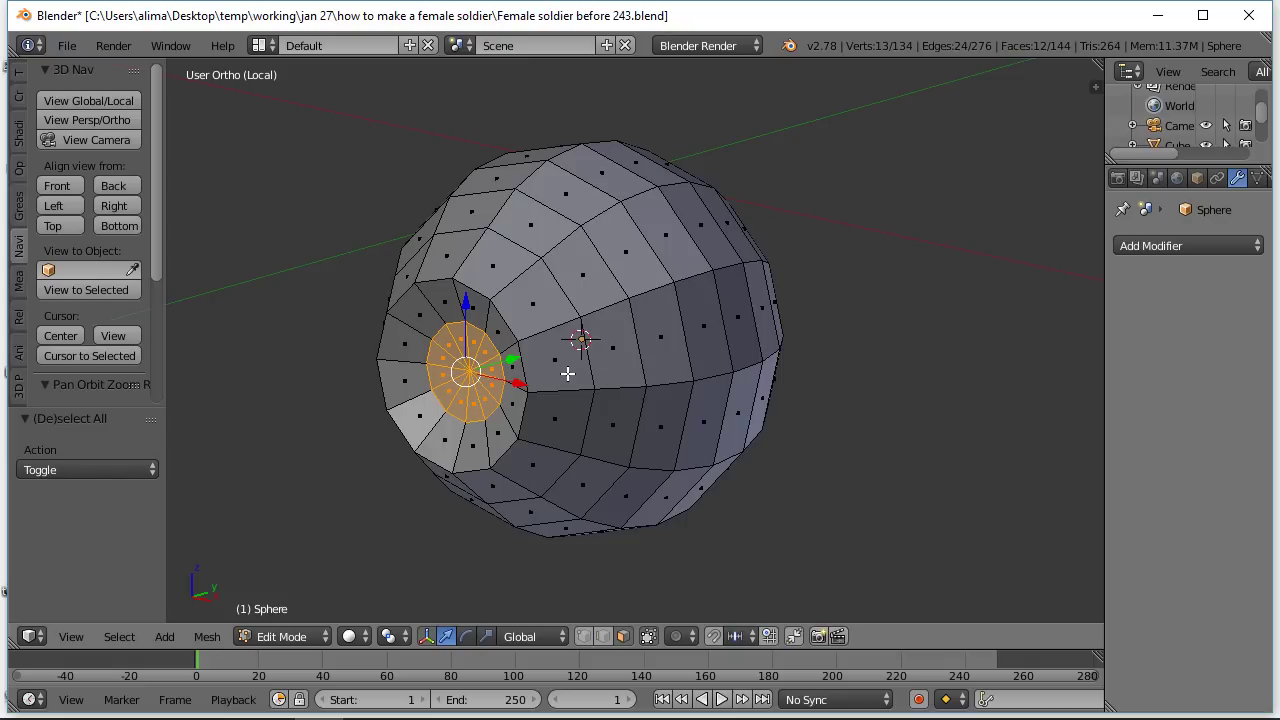
key(e)
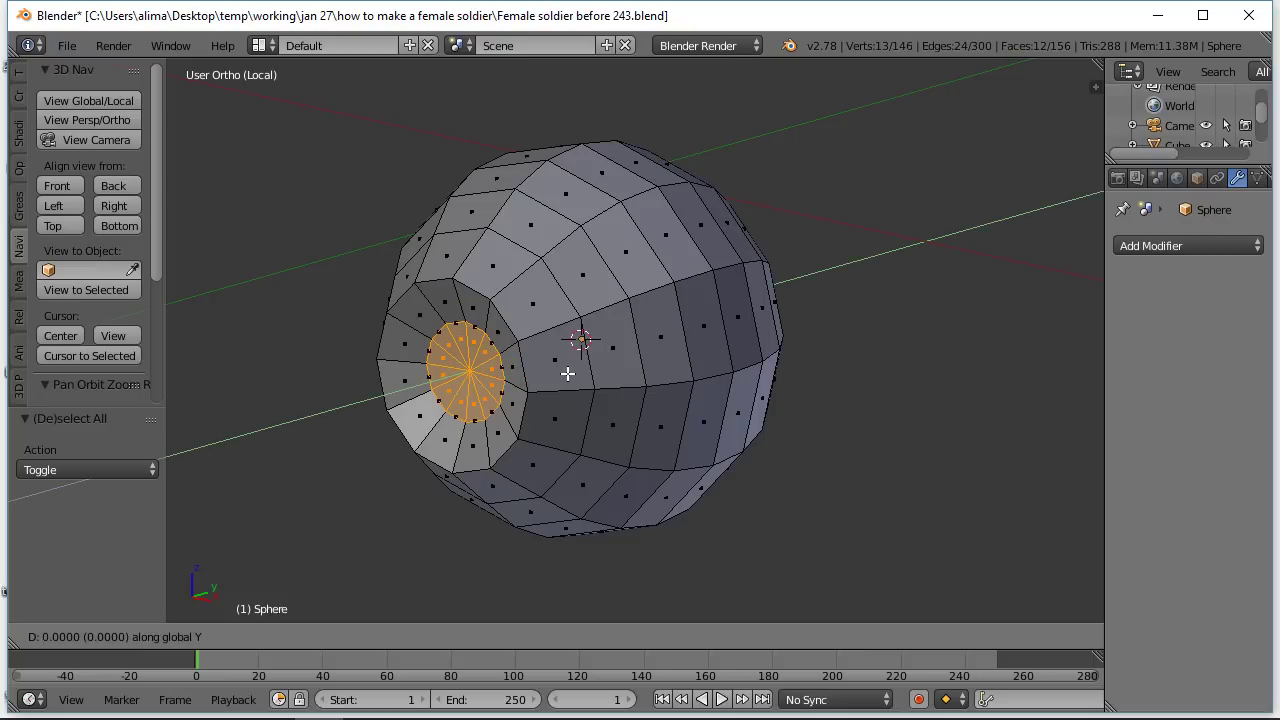
click(618, 362)
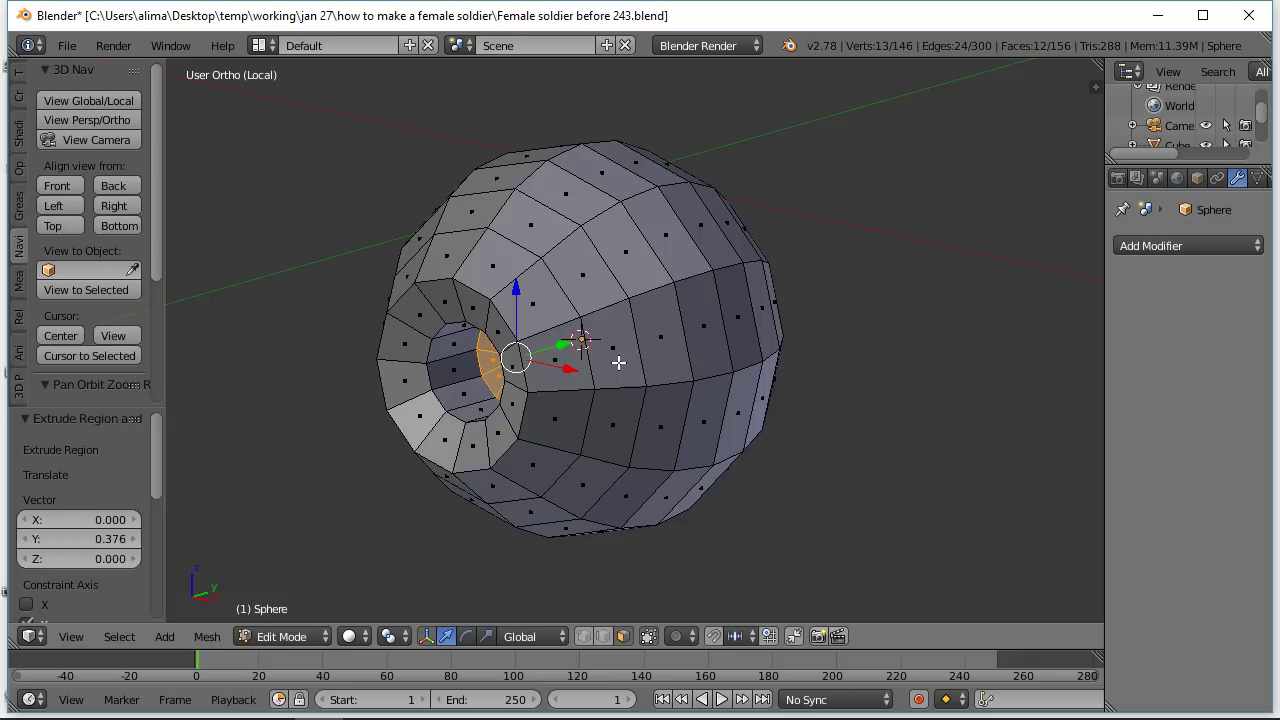
key(a)
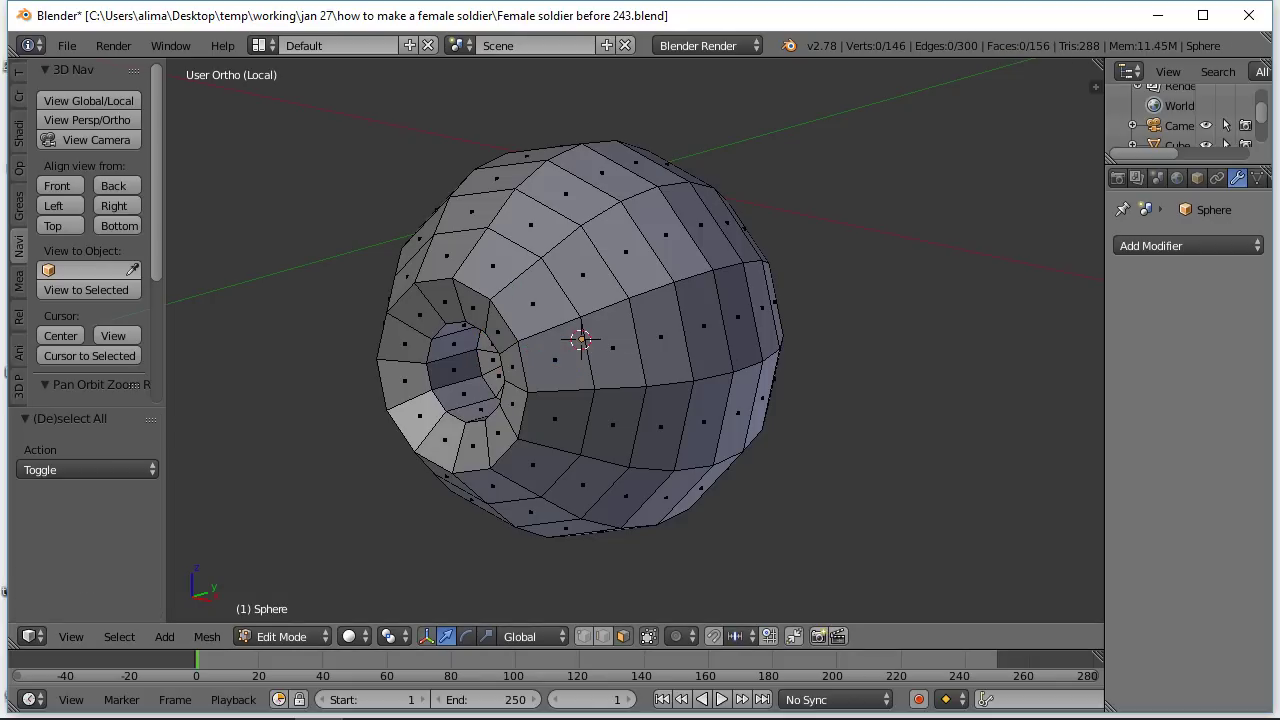
key(ctrl+alt+s)
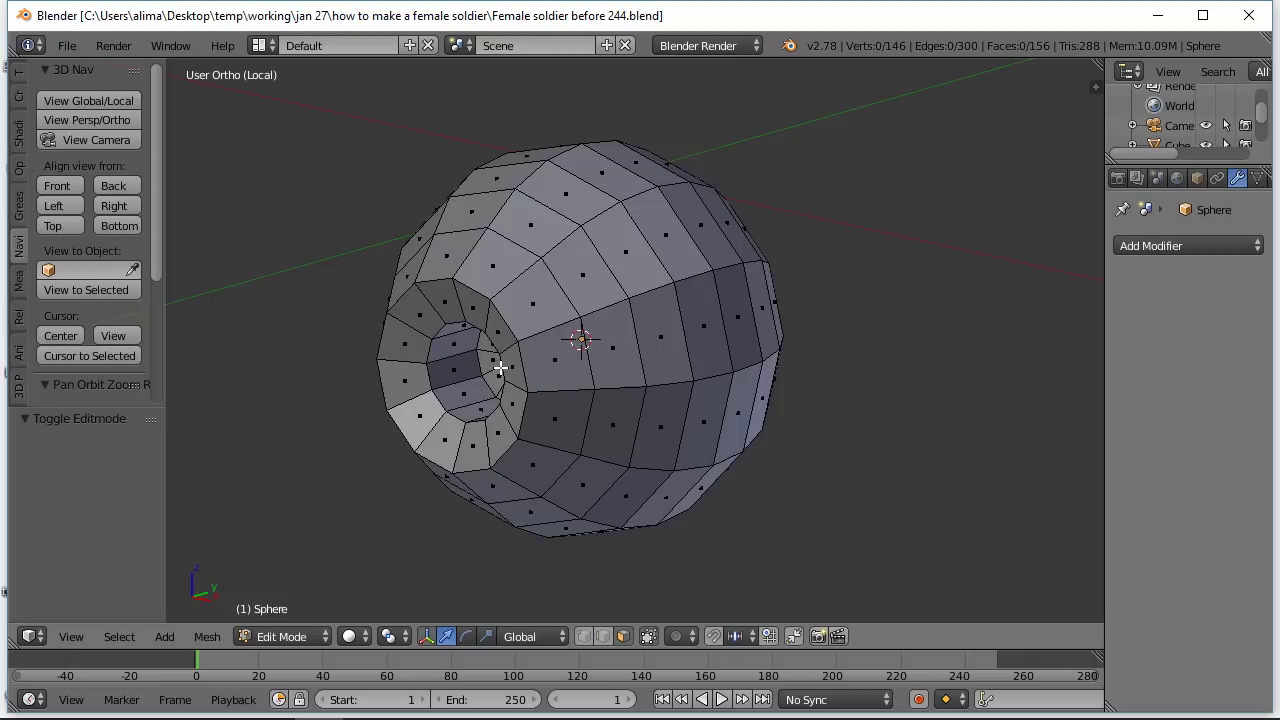
- Bevel the pupil opening's edge loop by about 0.018 with 2 segments and profile 1, and save incrementally as "Female soldier before 245.blend"
click(602, 636)
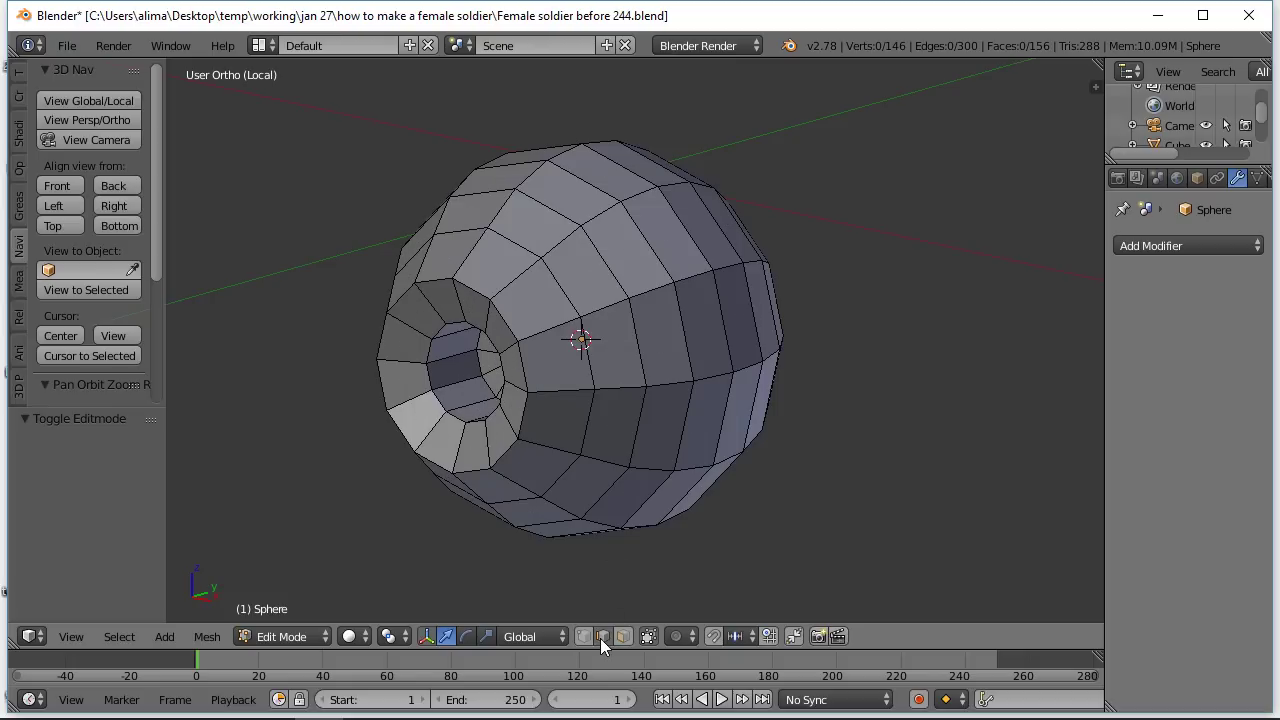
alt+right_click(503, 372)
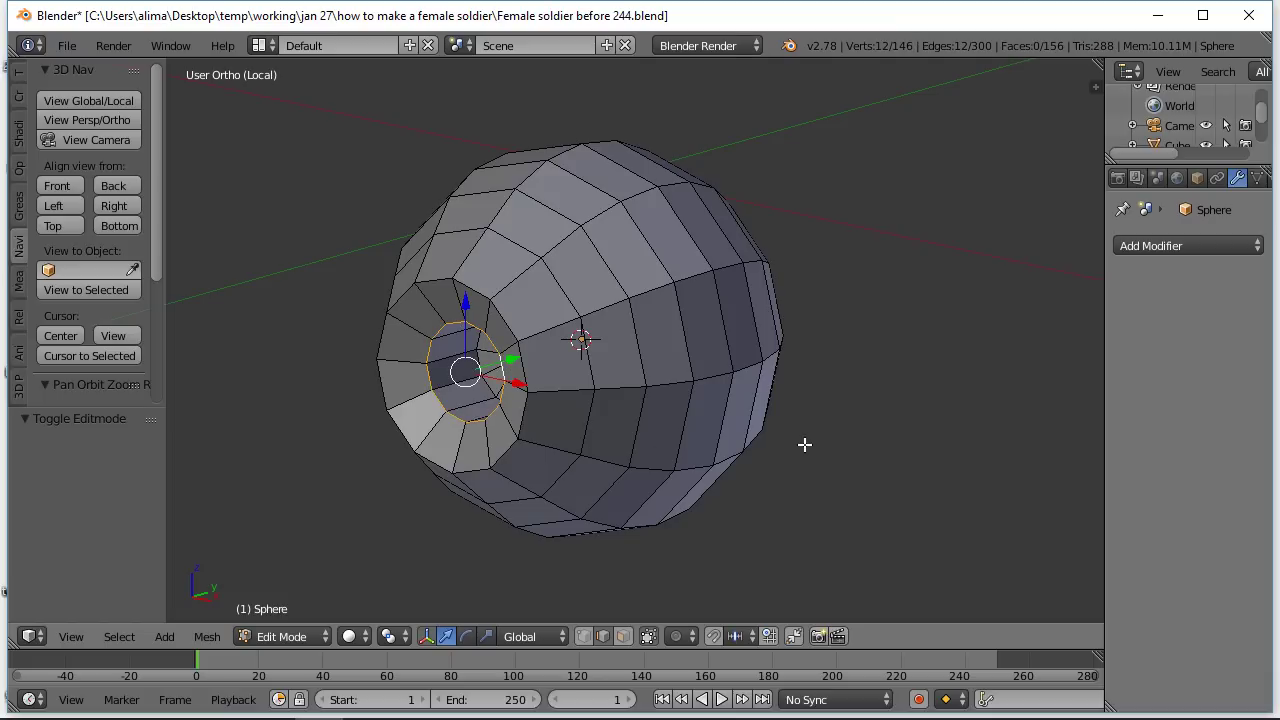
key(ctrl+b)
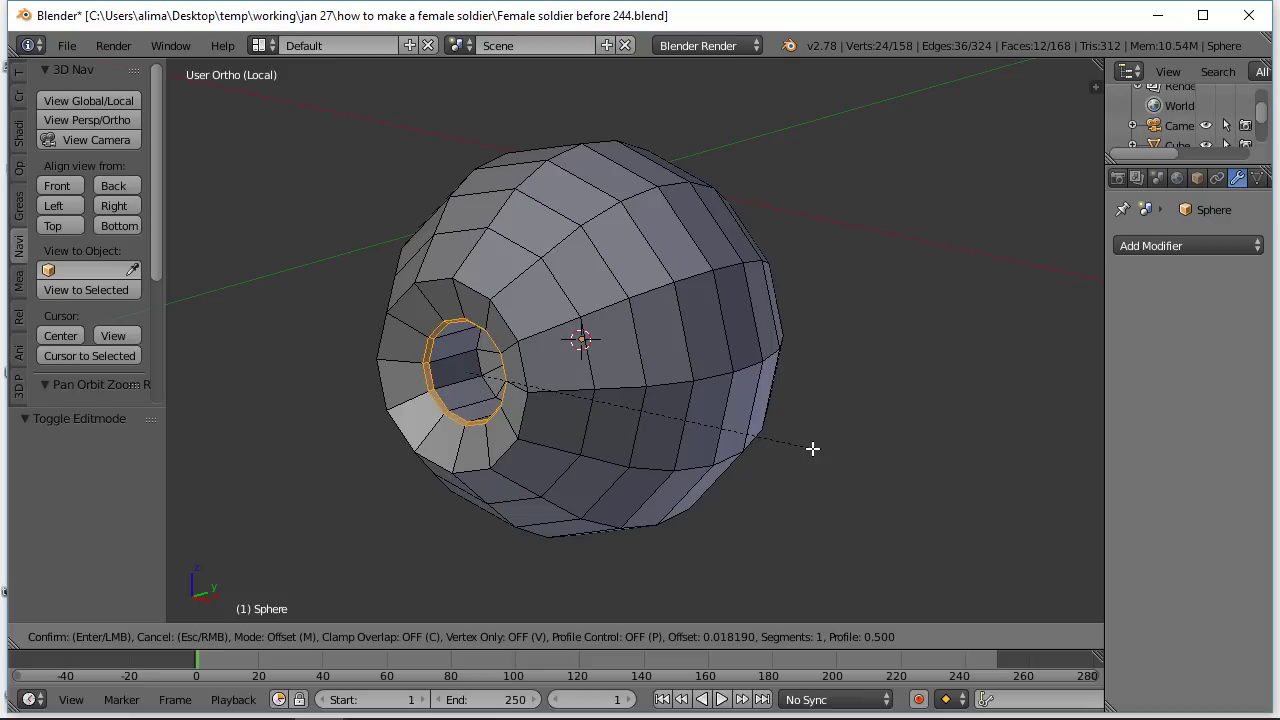
click(812, 449)
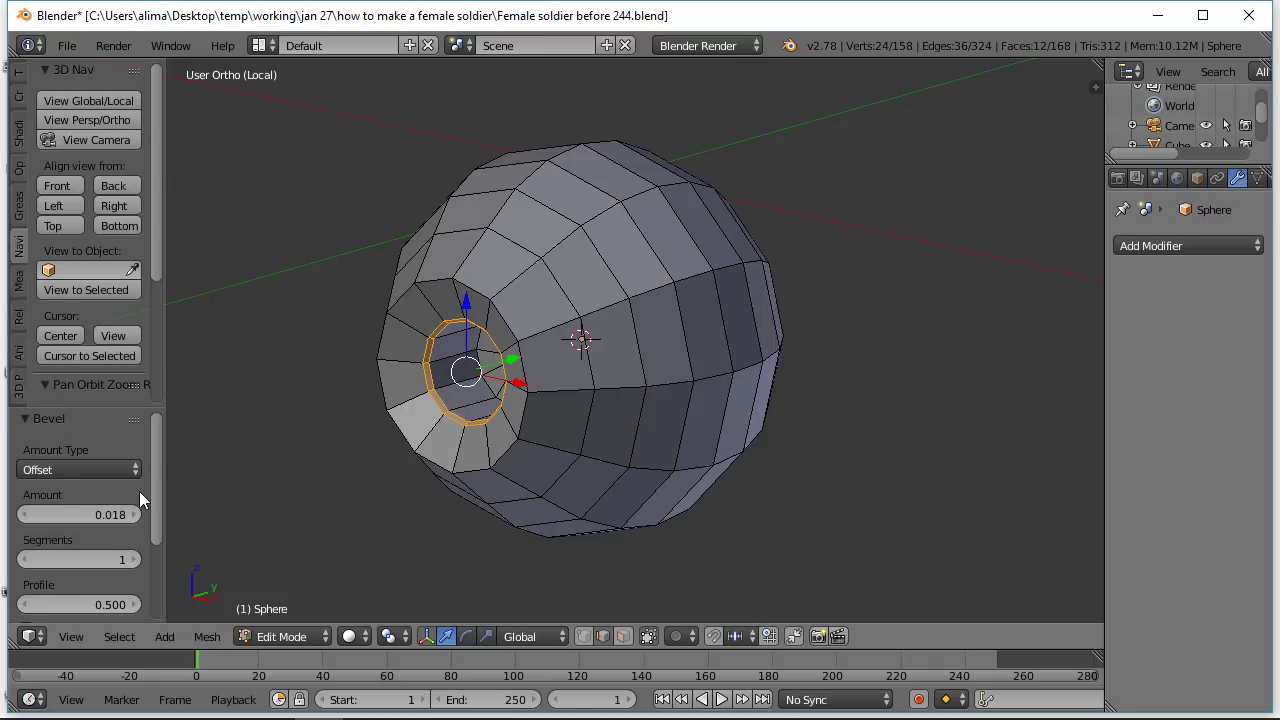
click(133, 559)
click(105, 603)
text(1)
key(Return)
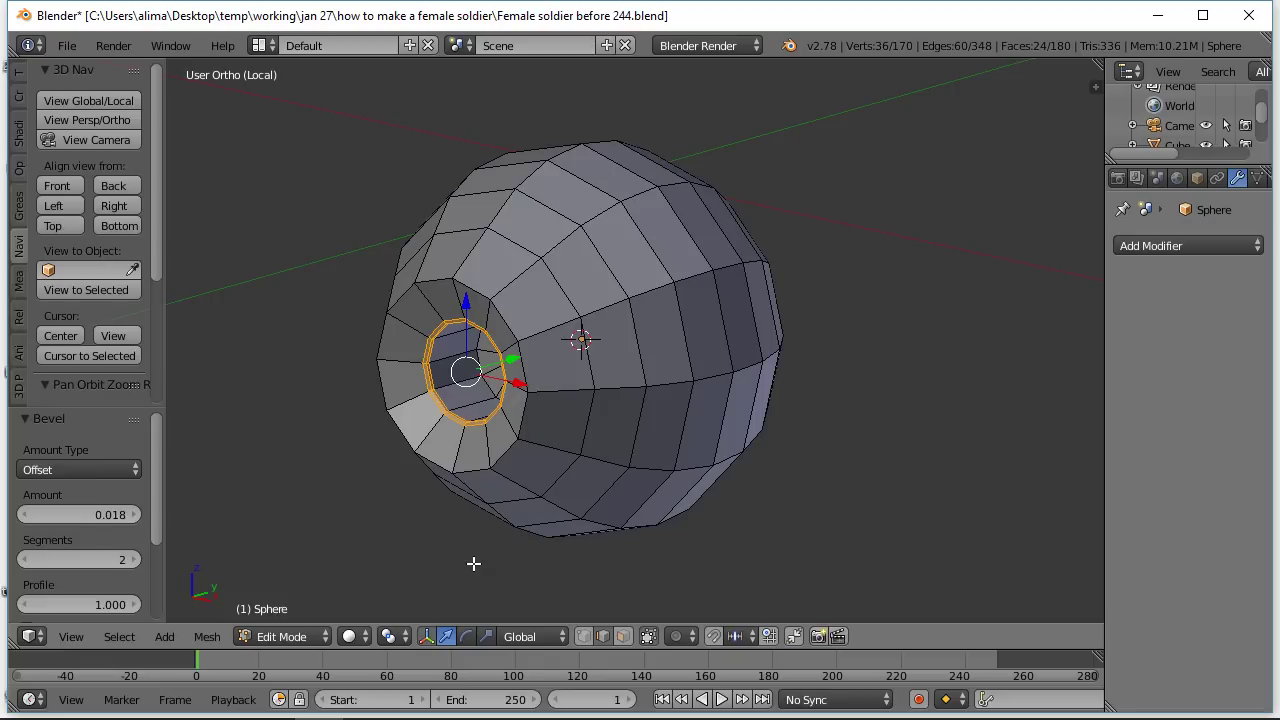
key(a)
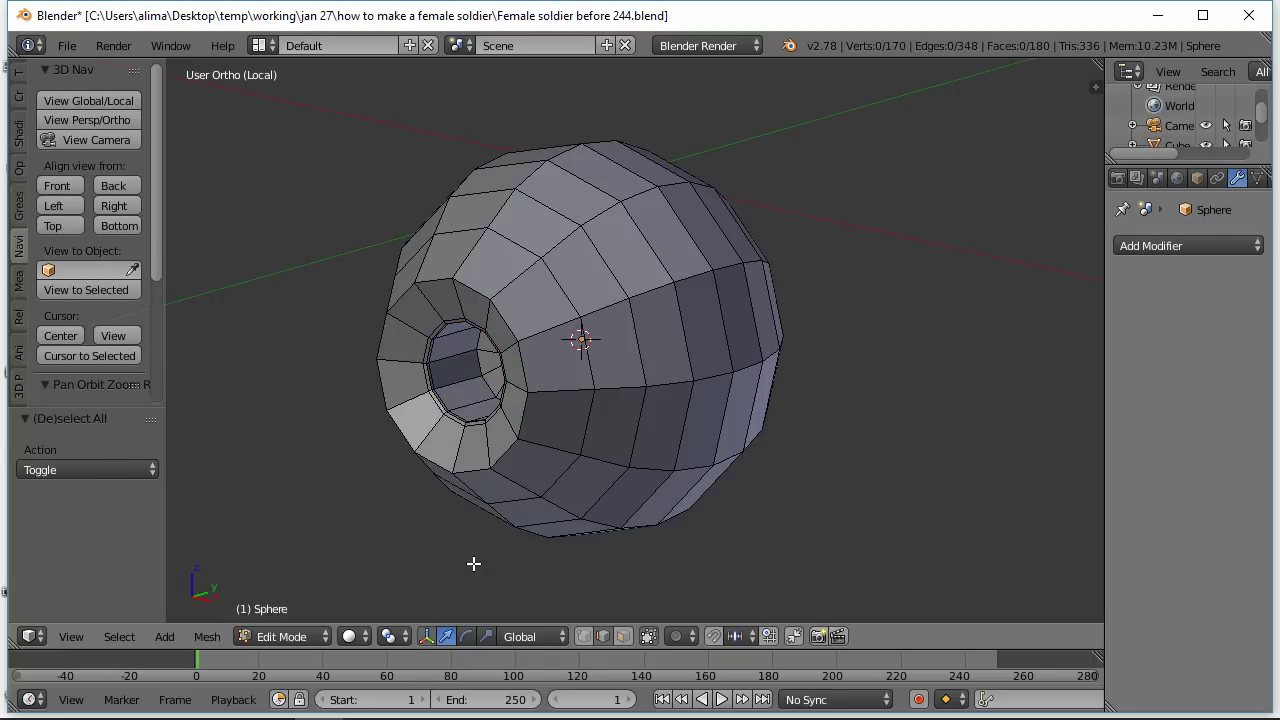
key(ctrl+alt+s)
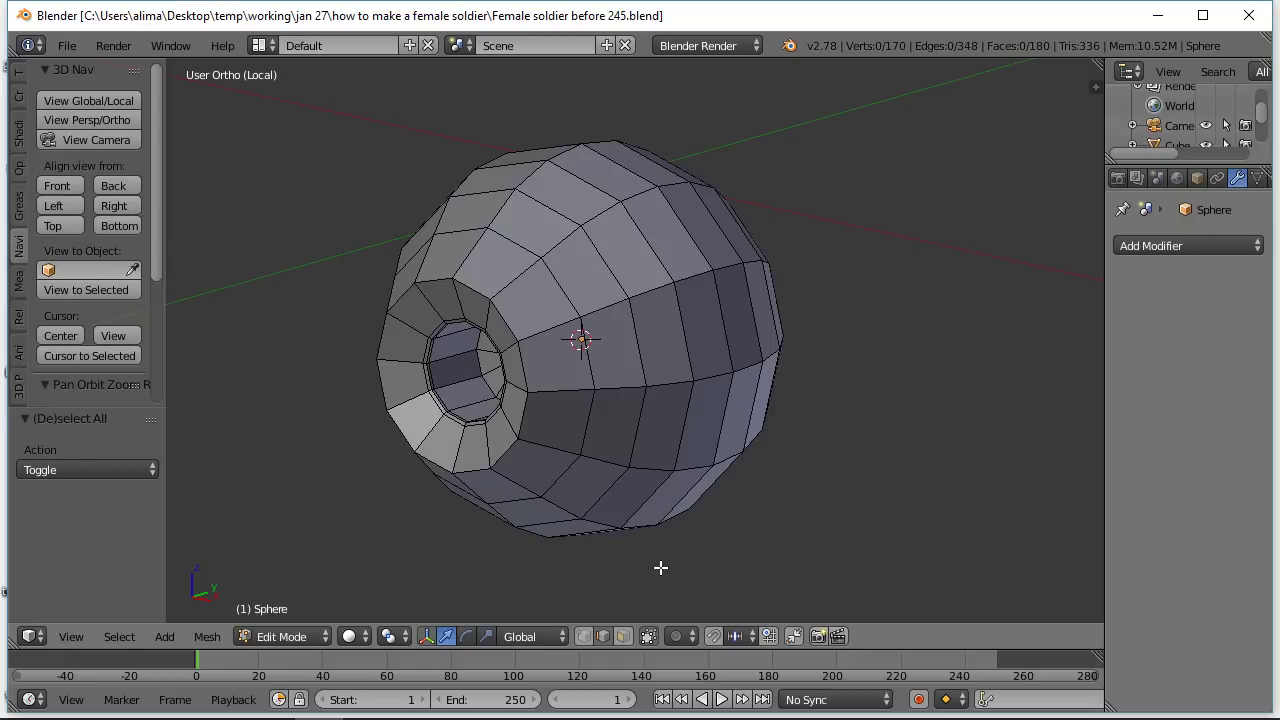
- Bevel the outer iris rim's edge loop by about 0.019 with 2 segments and profile 1
alt+right_click(510, 450)
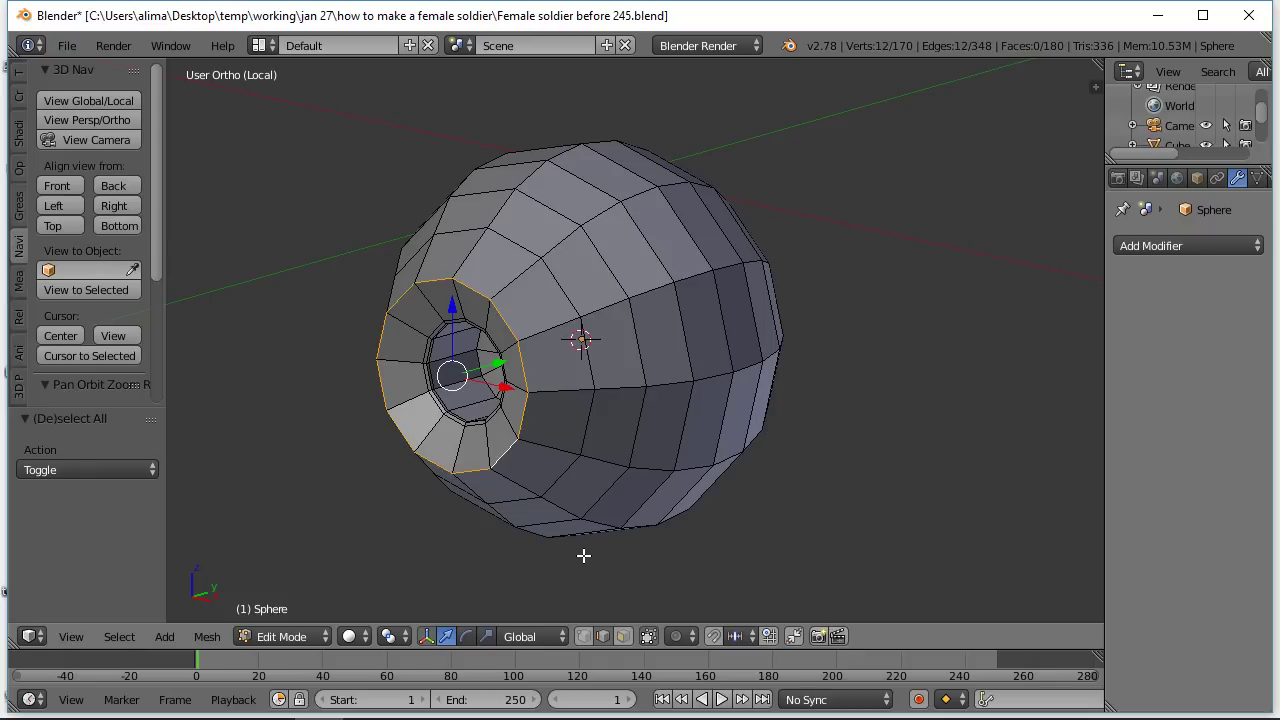
key(ctrl+b)
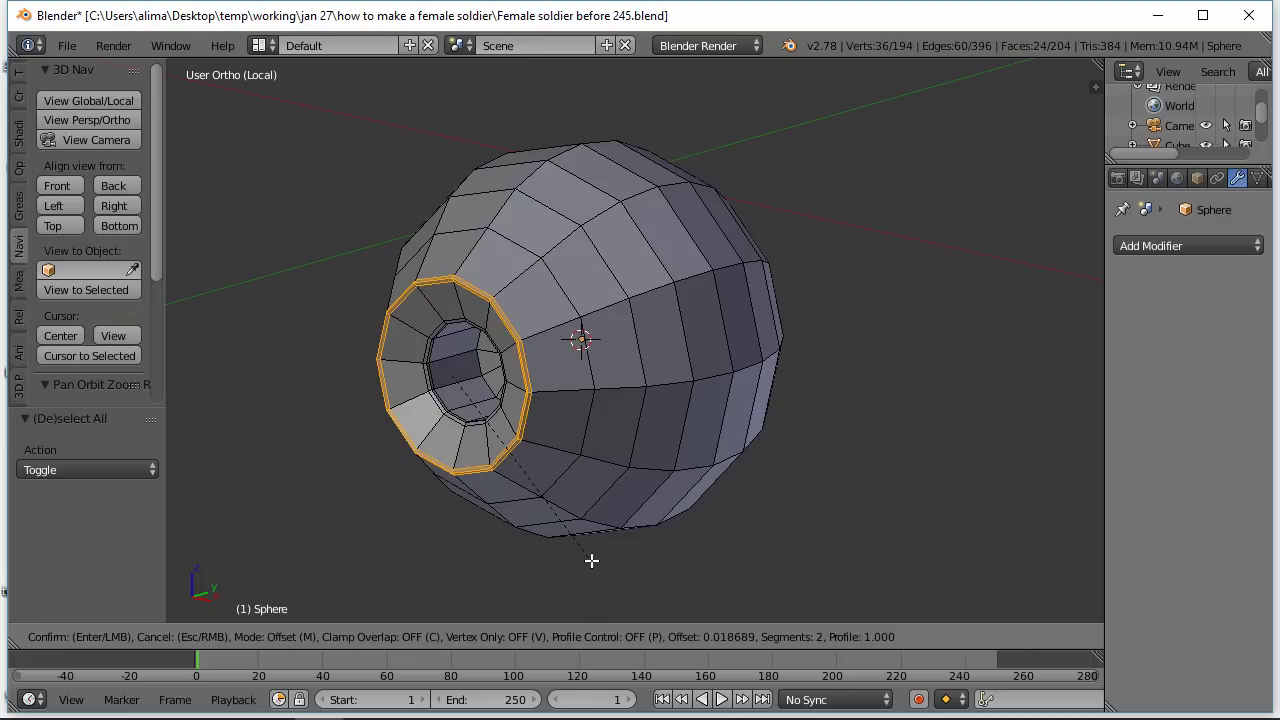
click(591, 561)
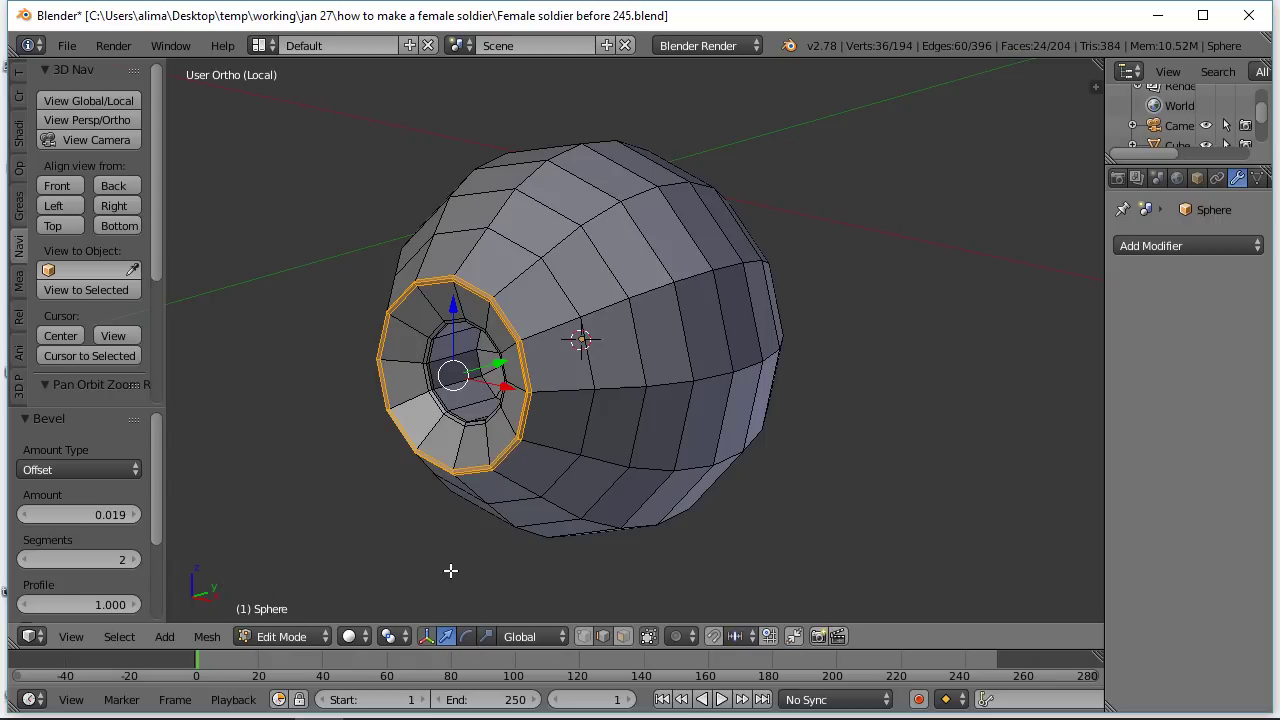
key(a)
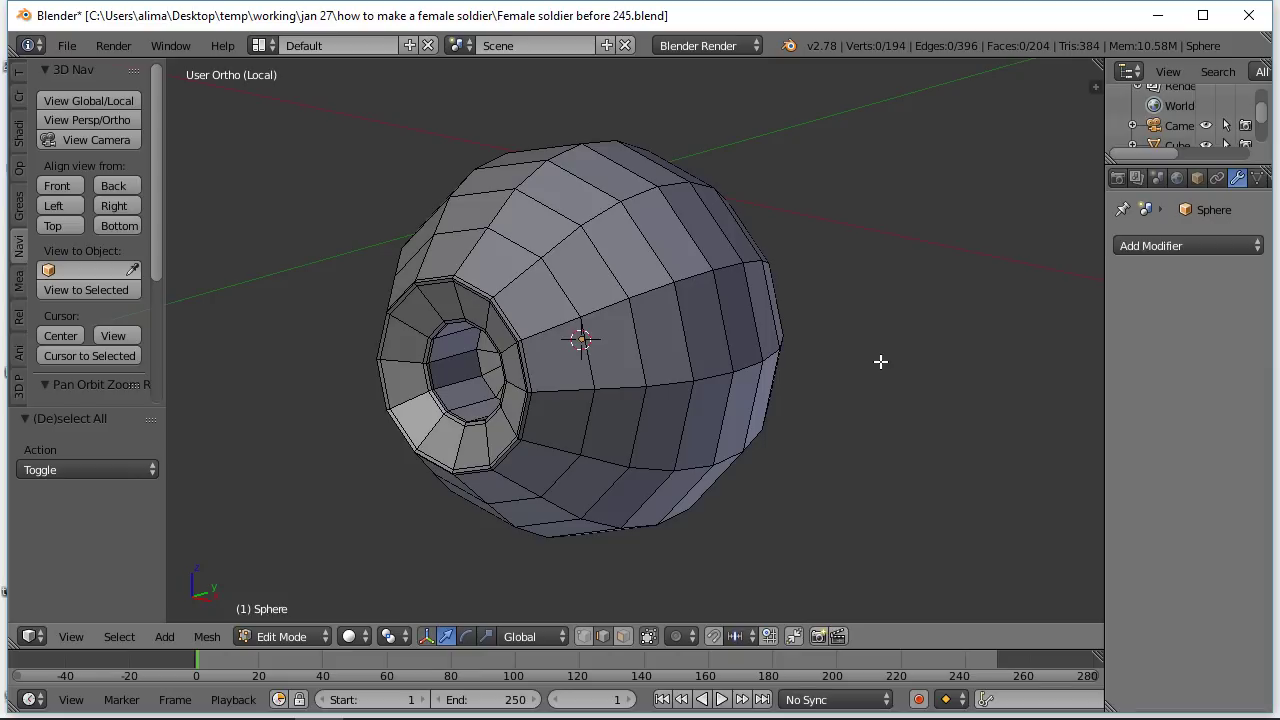
- Add a level 2 Subdivision Surface to the eyeball with the edit cage fitted to it, and shade all its faces smooth
key(a)
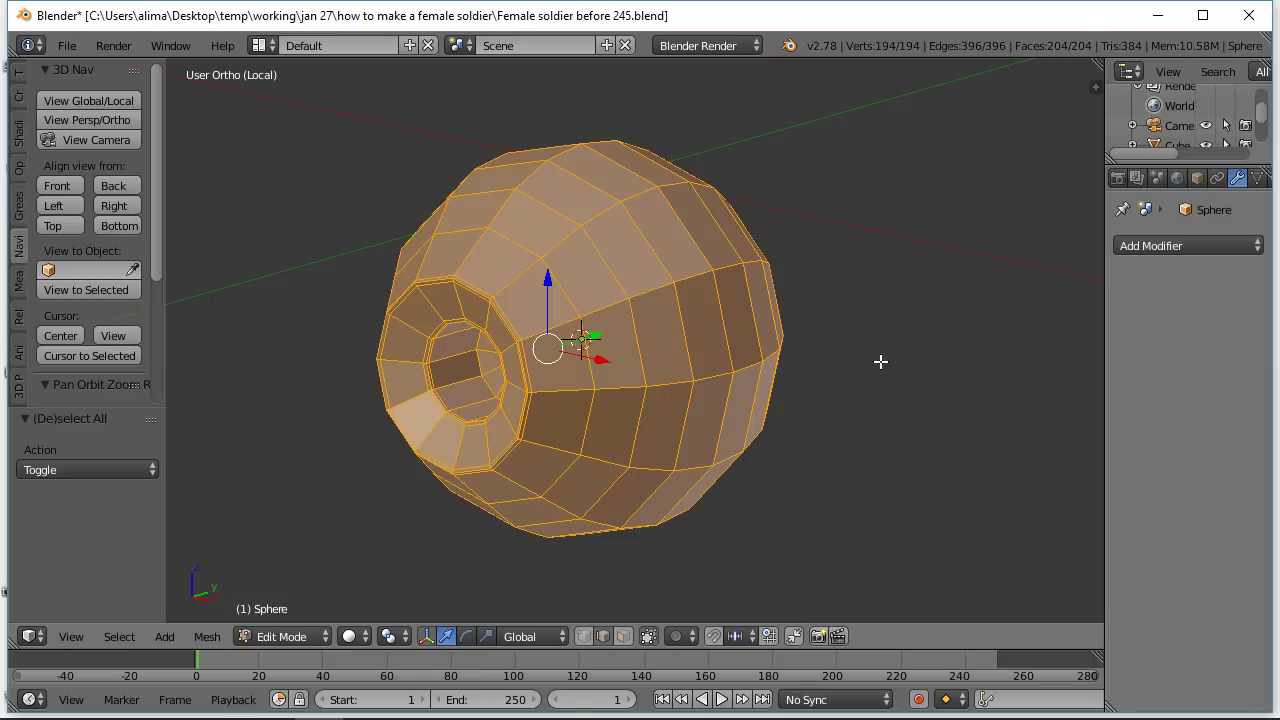
key(ctrl+2)
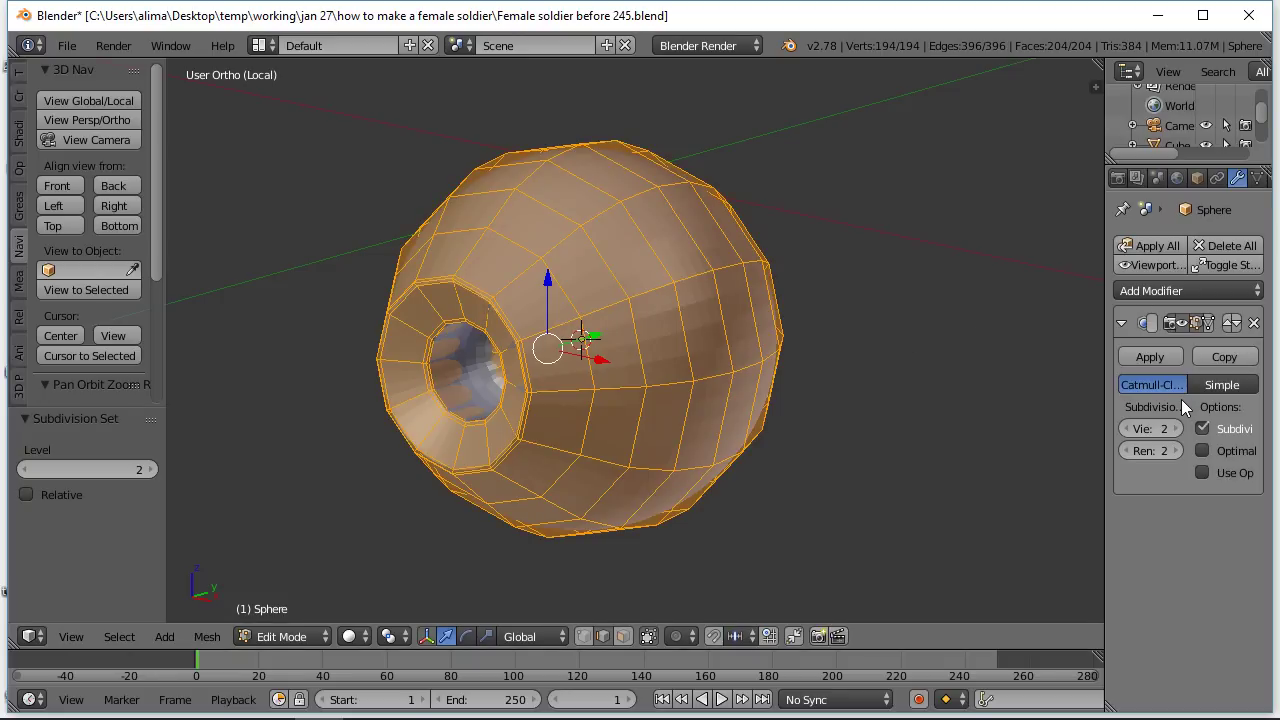
click(1208, 324)
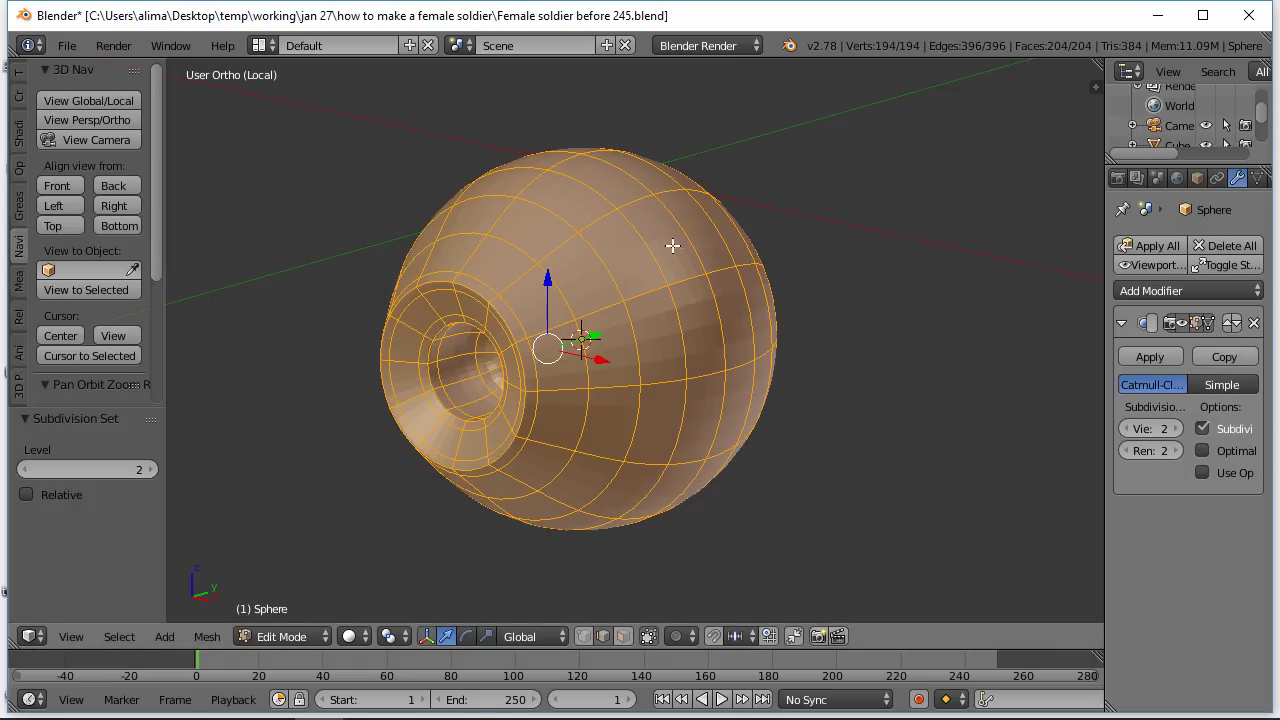
key(z)
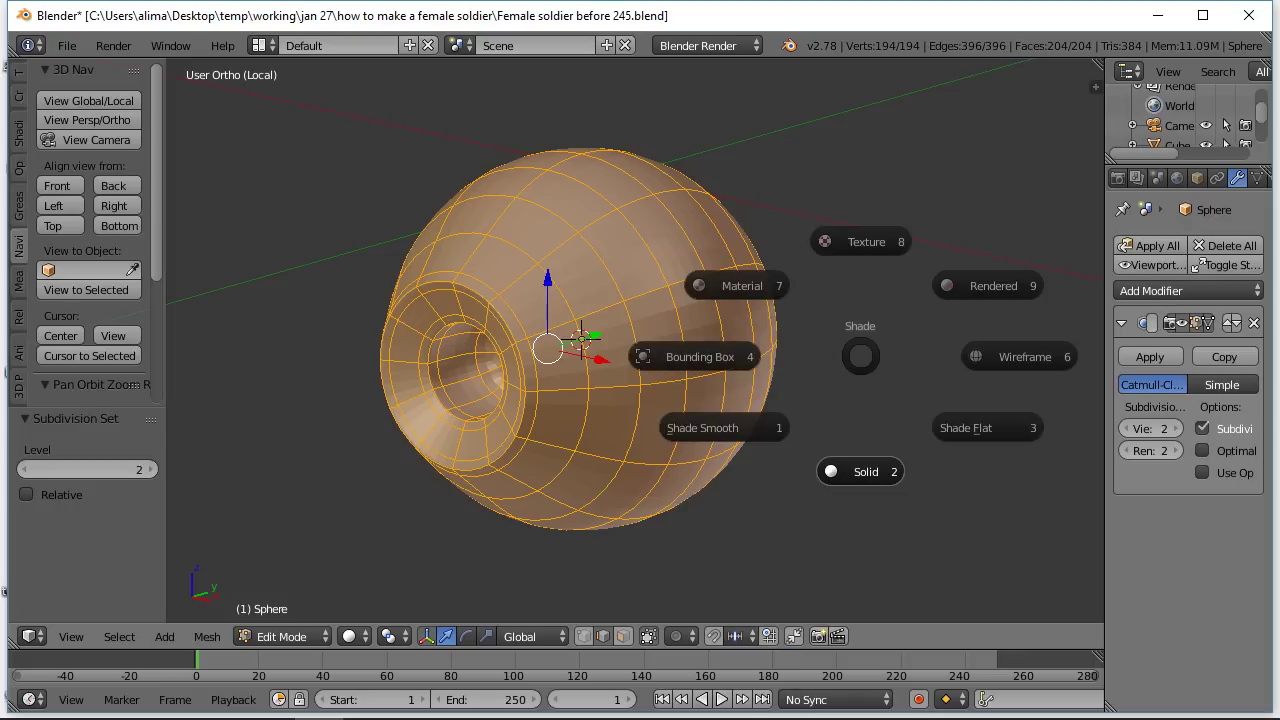
click(761, 424)
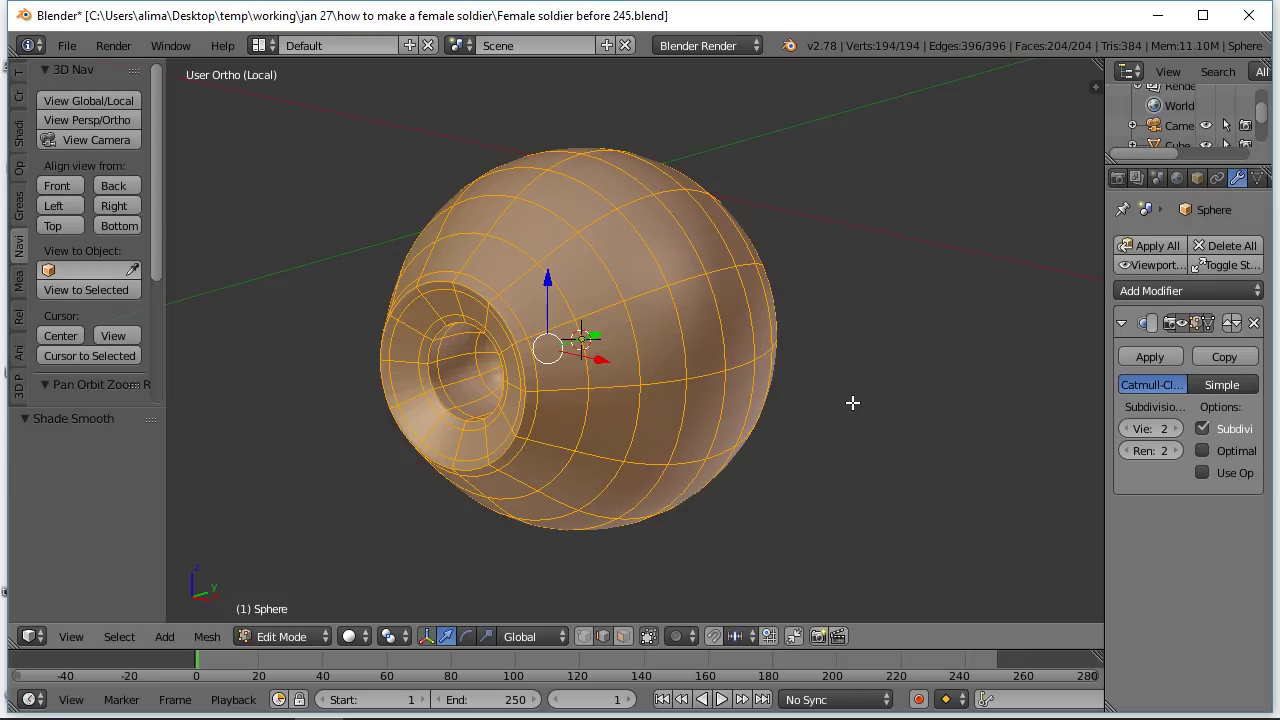
key(a)
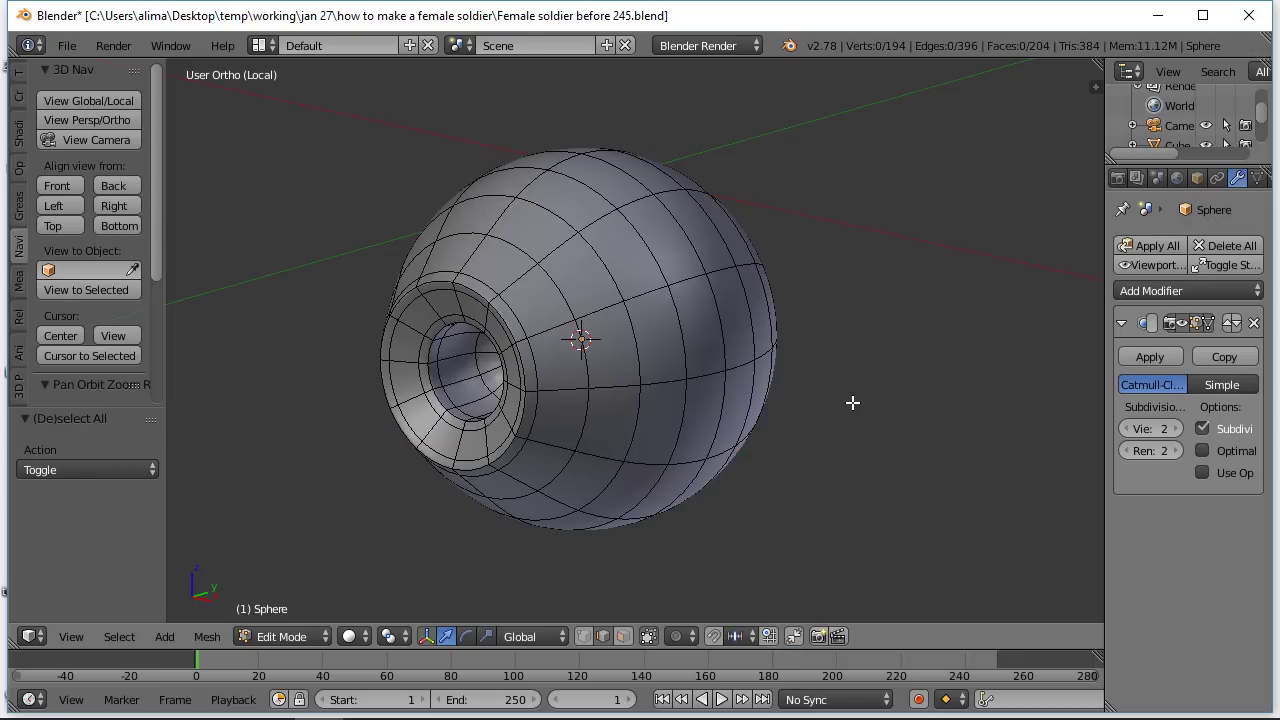
- Return to Object Mode and save incrementally as "Female soldier before 247.blend"
click(314, 640)
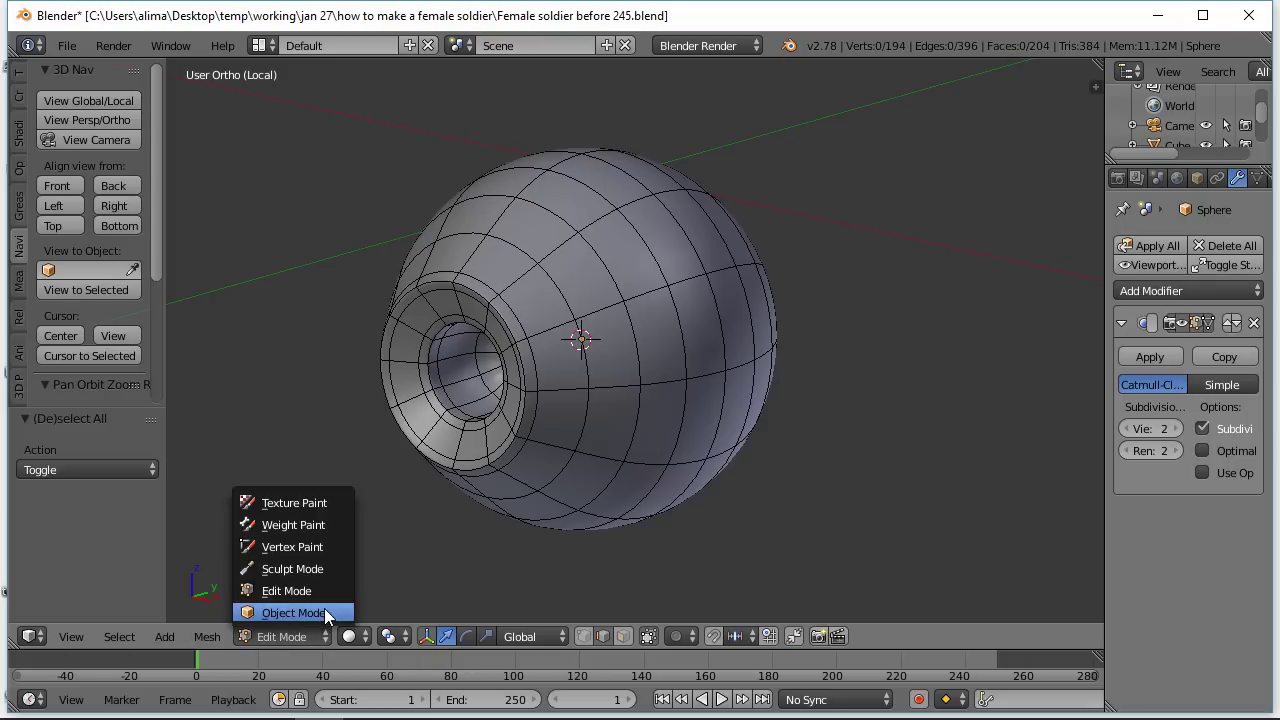
click(324, 609)
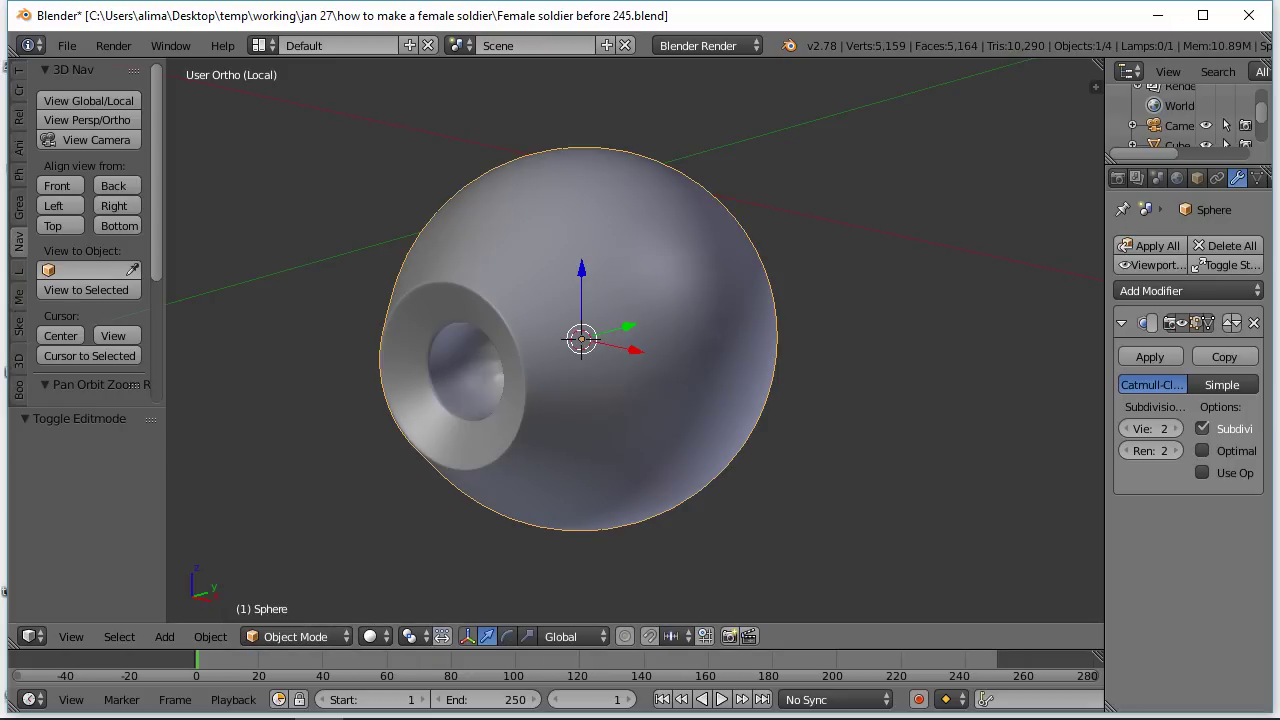
key(ctrl+alt+s)
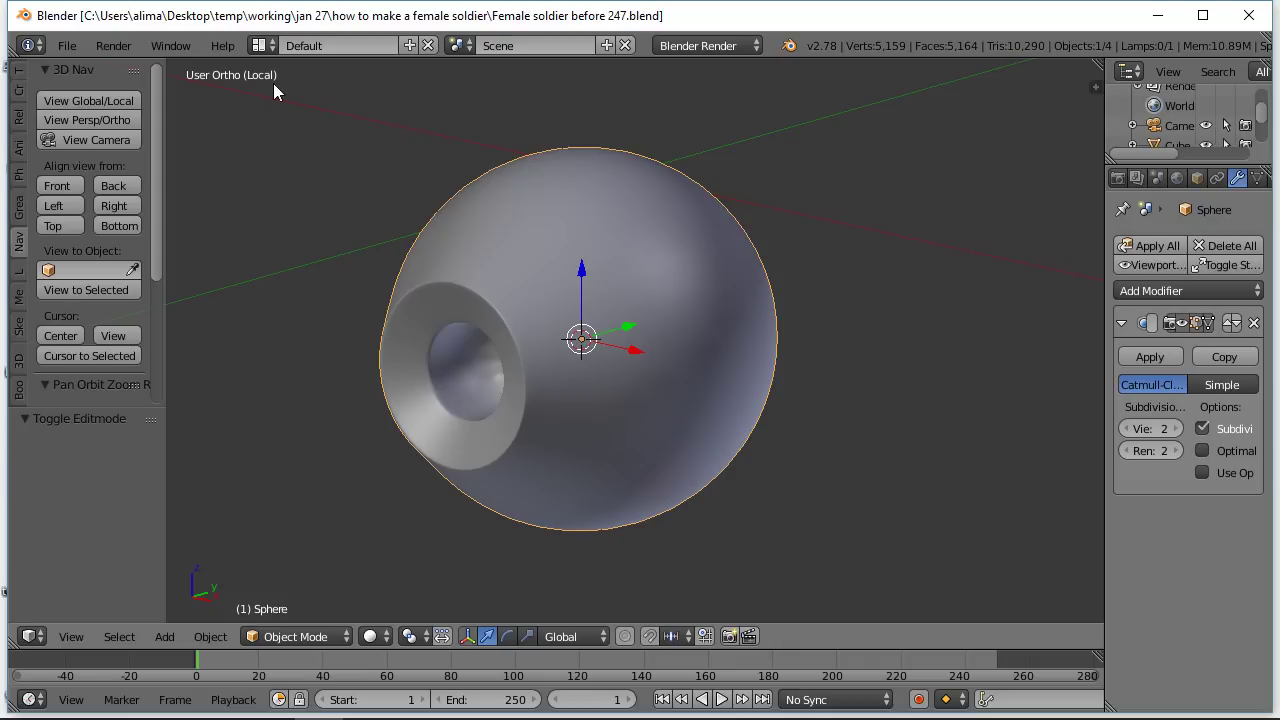
- Exit local view to show the whole character, and save incrementally as "Female soldier before 248.blend"
click(116, 100)
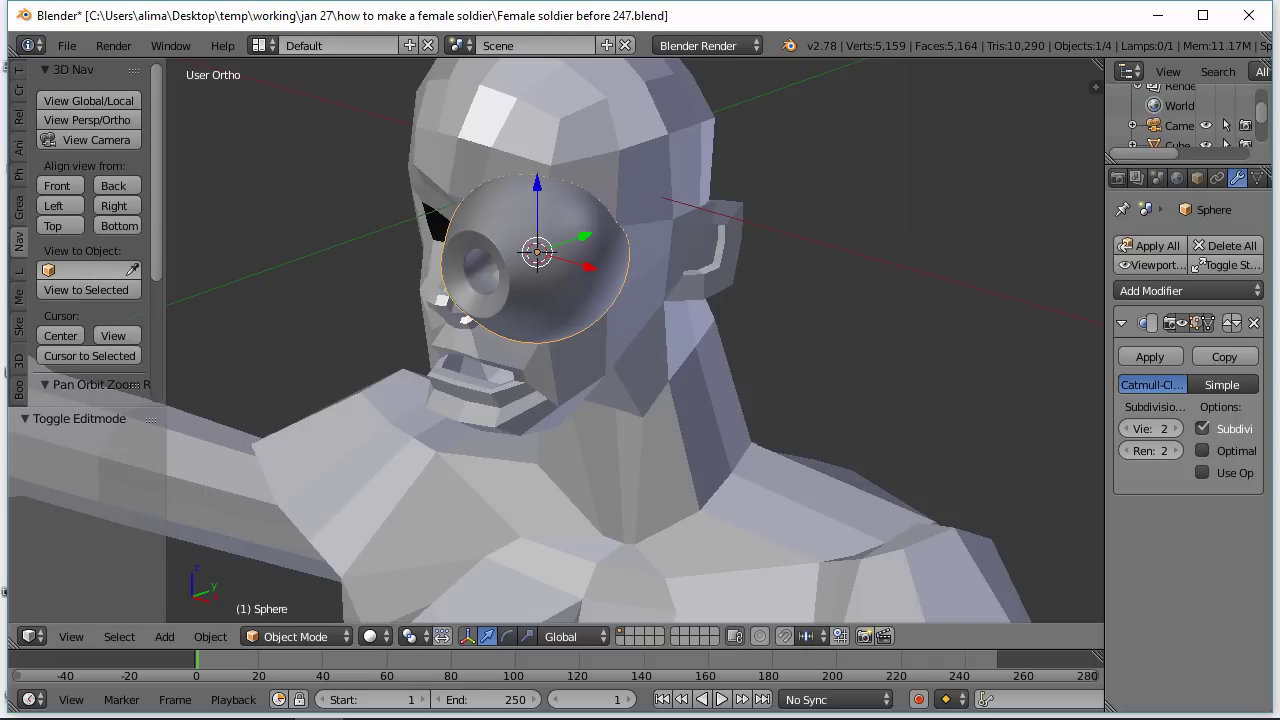
key(ctrl+shift+s)
key(KP_Add)
key(Return)
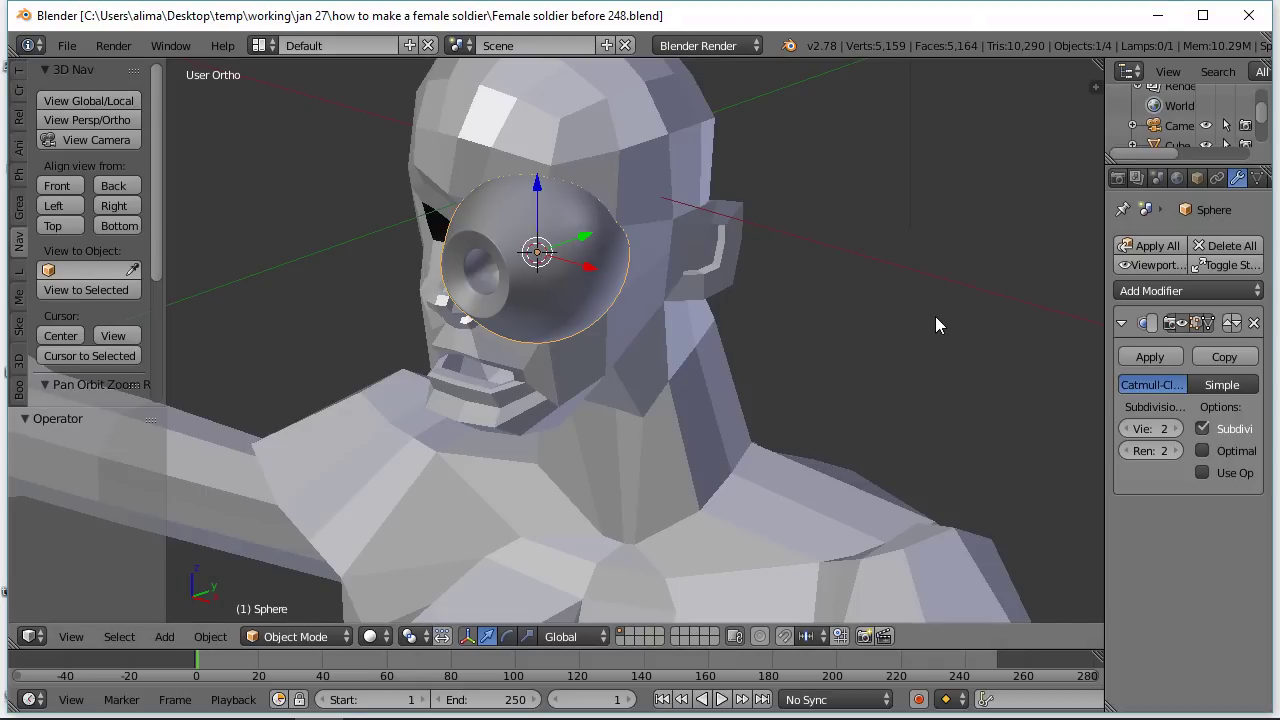
- Scale the eyeball to about 0.39 of its size and move it back along the Y axis into the eye socket
key(s)
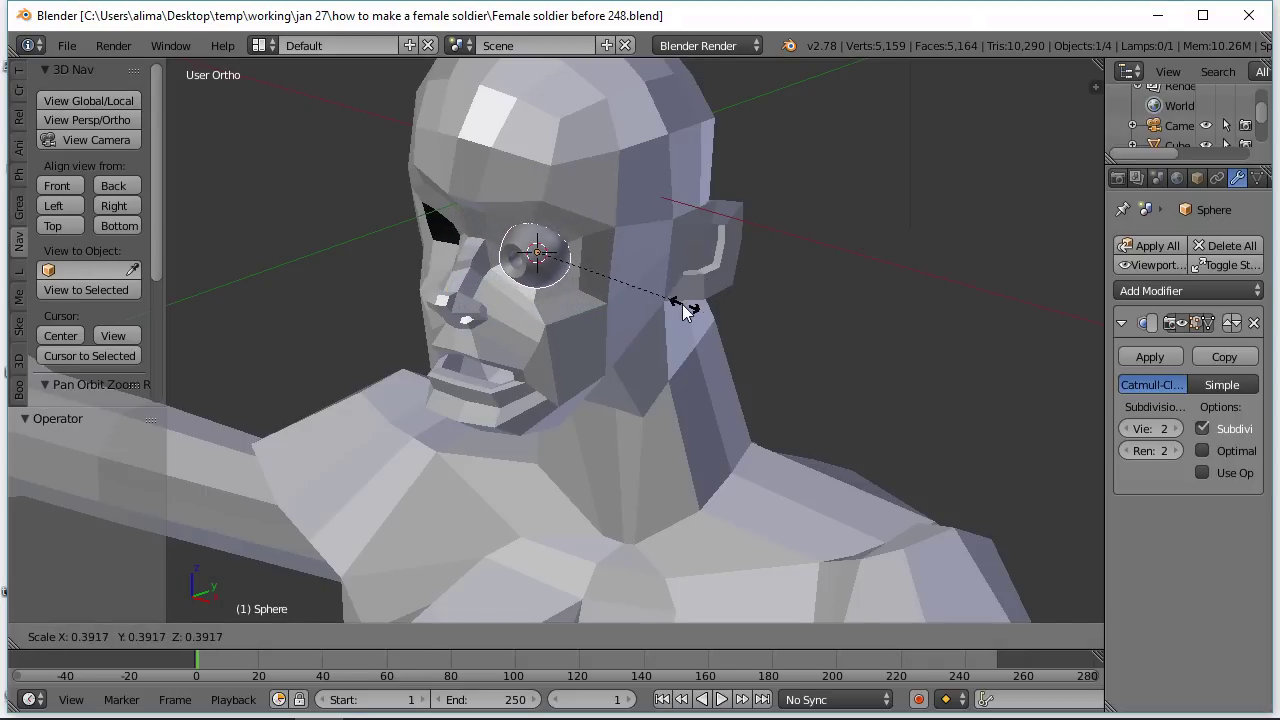
click(681, 304)
mouse_move(553, 310)
middle_down()
mouse_move(571, 289)
mouse_move(551, 303)
middle_up()
drag(578, 245, 604, 236)
- Move the eyeball about -0.063 along global X in its socket, and save incrementally as "Female soldier before 249.blend"
middle_drag(533, 277, 643, 278)
key(g)
key(x)
click(622, 239)
scroll(740, 346, up, 3)
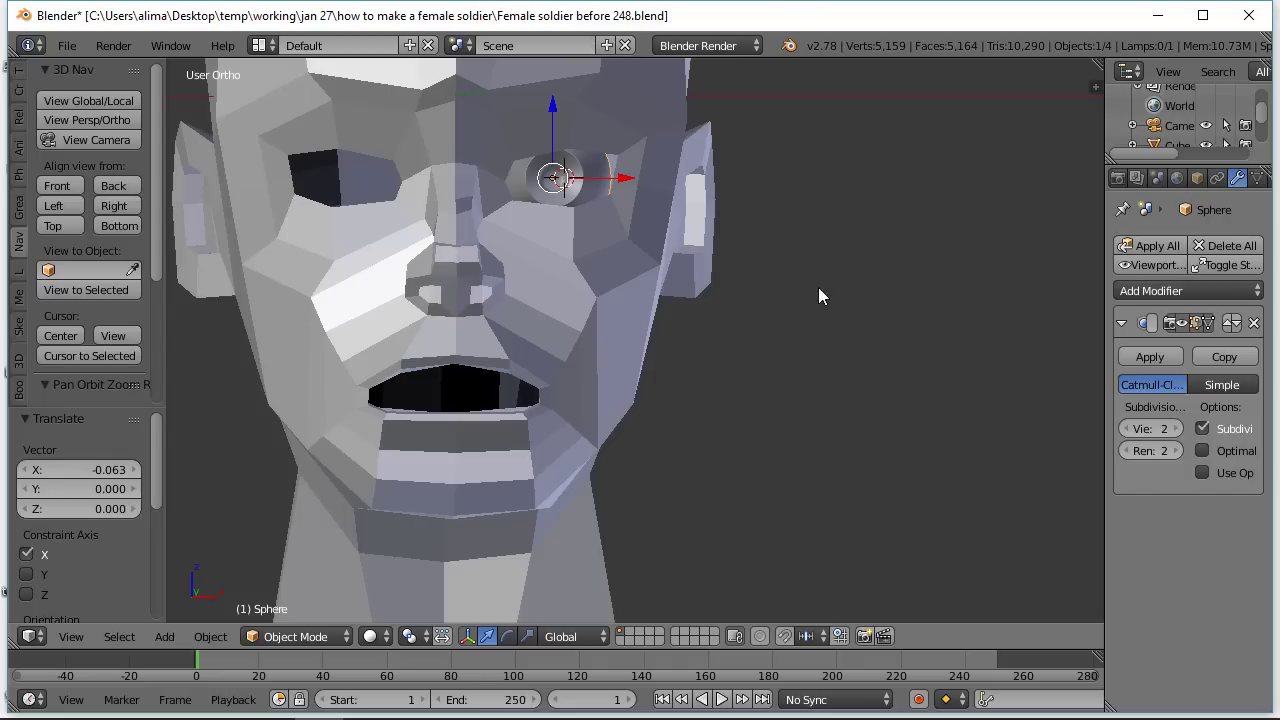
key(ctrl+alt+s)
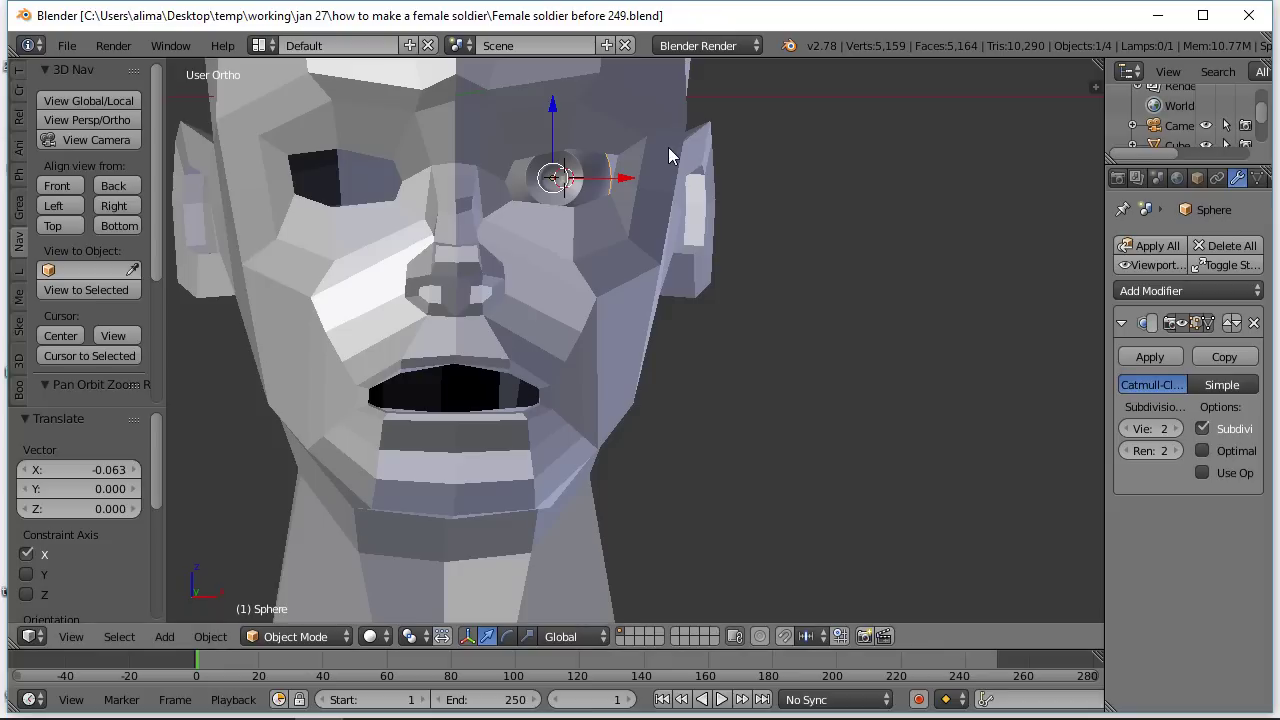
- Shift the eyeball about 0.044 along global X to centre it in the socket, and view the face from the front
drag(628, 180, 633, 182)
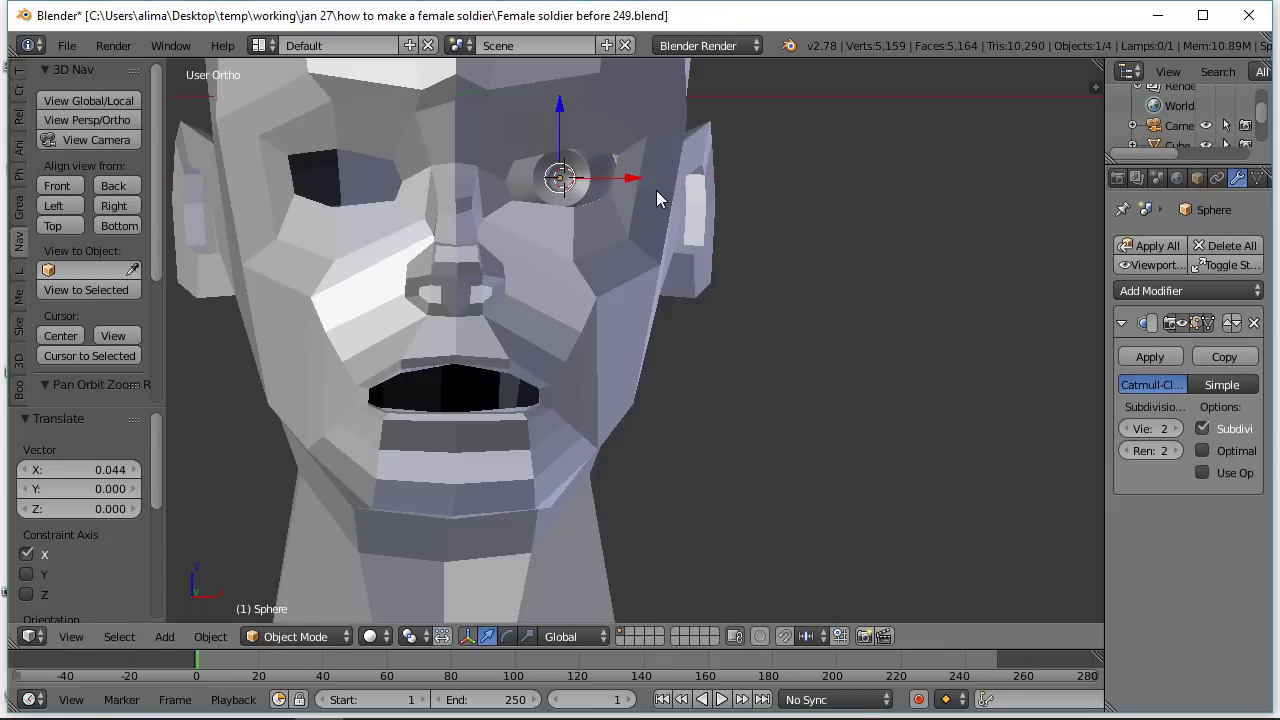
mouse_move(751, 274)
middle_down()
mouse_move(630, 342)
mouse_move(531, 293)
mouse_move(597, 310)
mouse_move(711, 277)
mouse_move(794, 292)
mouse_move(737, 282)
mouse_move(578, 304)
mouse_move(755, 285)
middle_up()
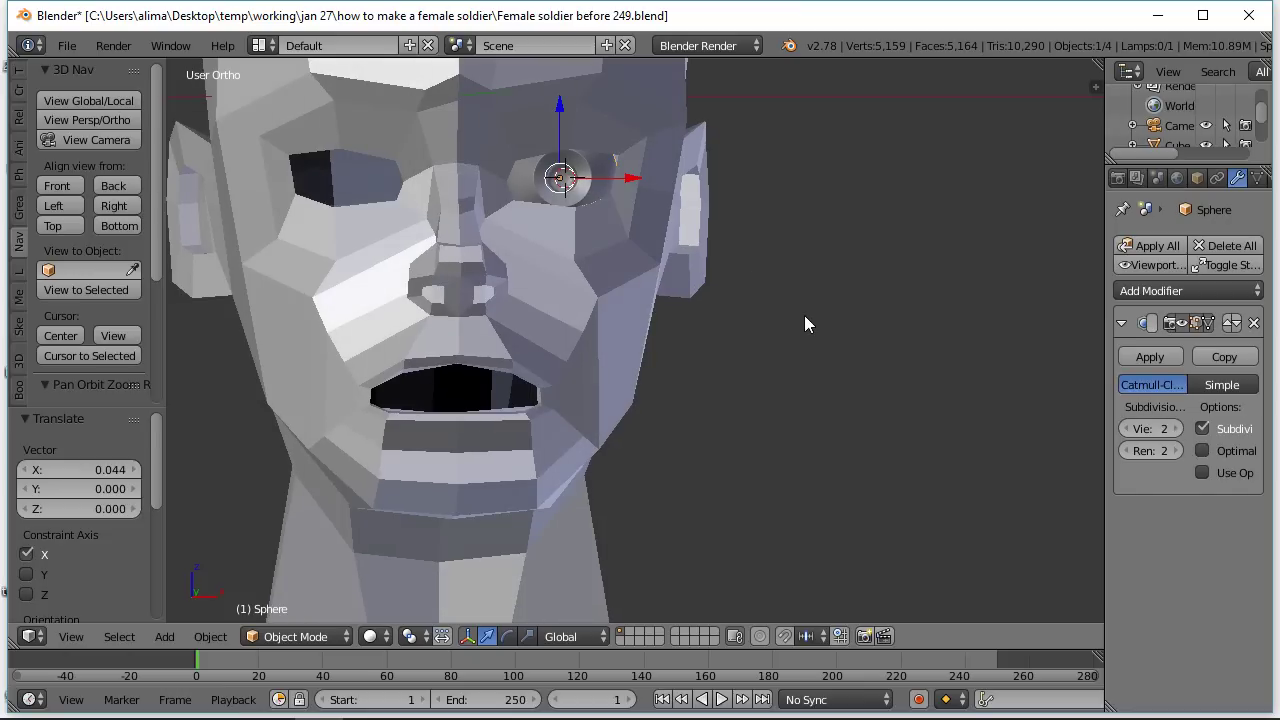
click(75, 185)
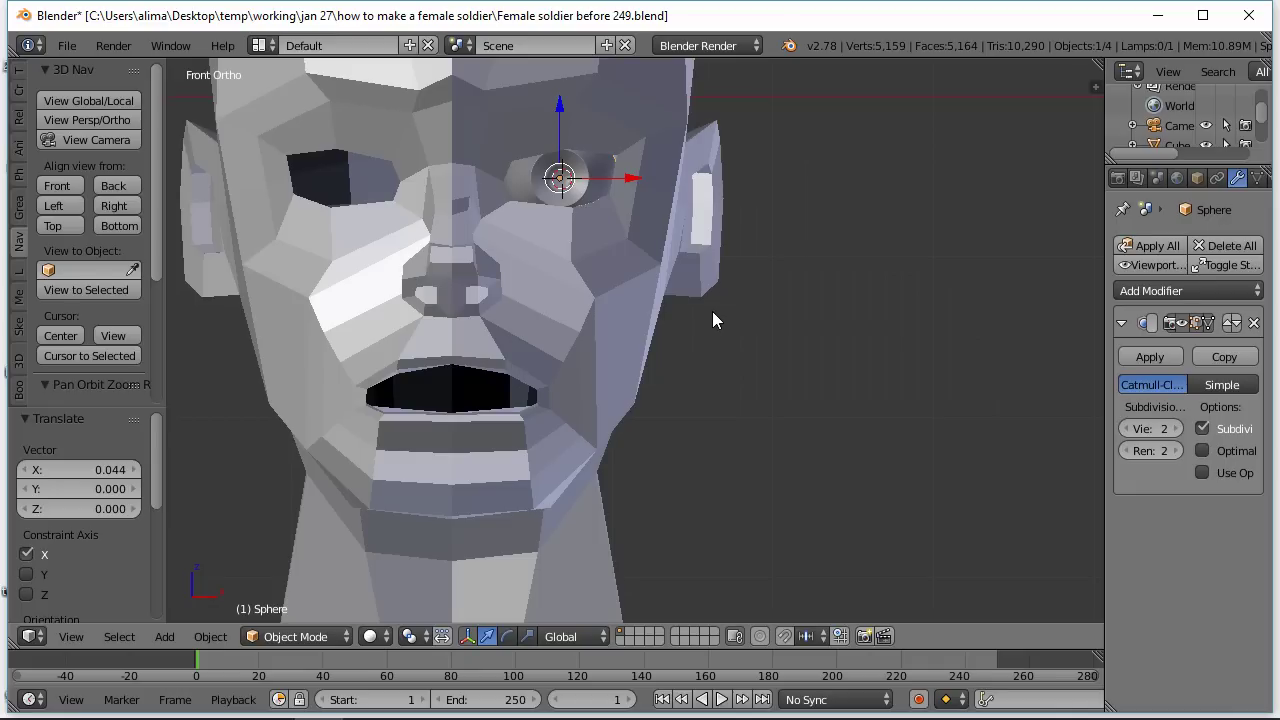
- Save incrementally as "Female soldier before 250.blend", and duplicate the eyeball in place, without offsetting the copy
key(Home)
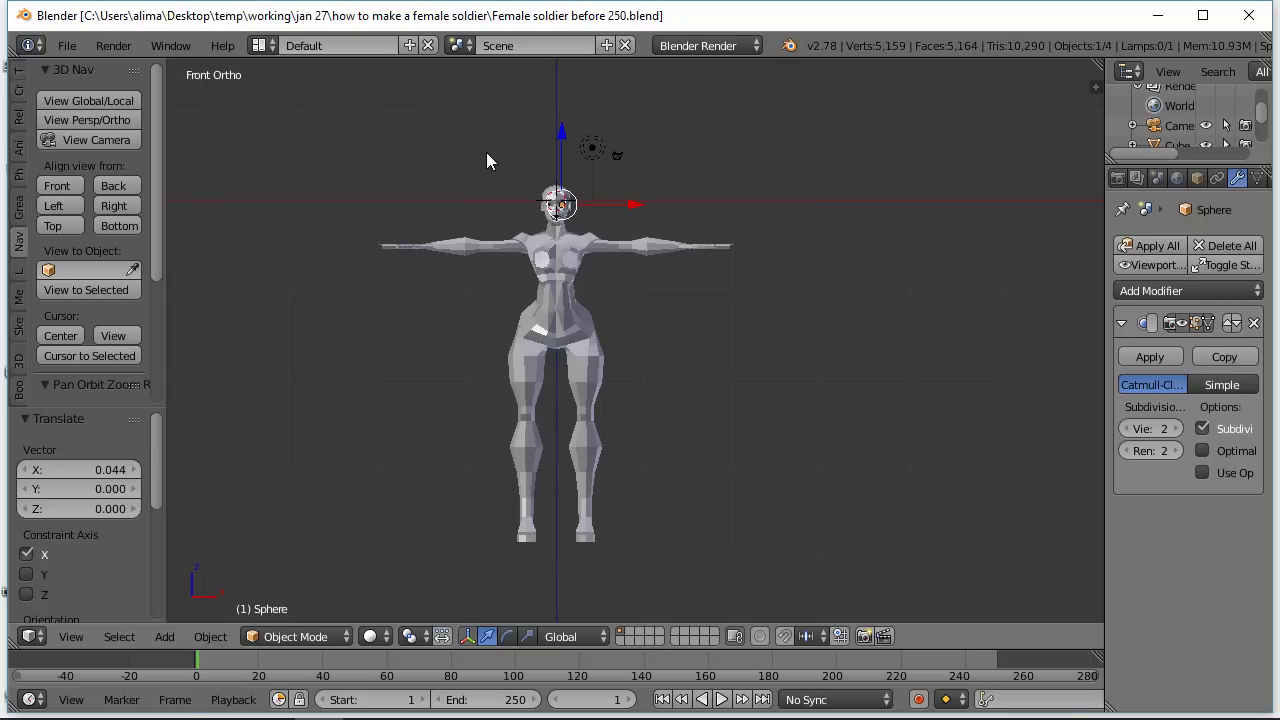
key(shift+b)
drag(486, 152, 619, 278)
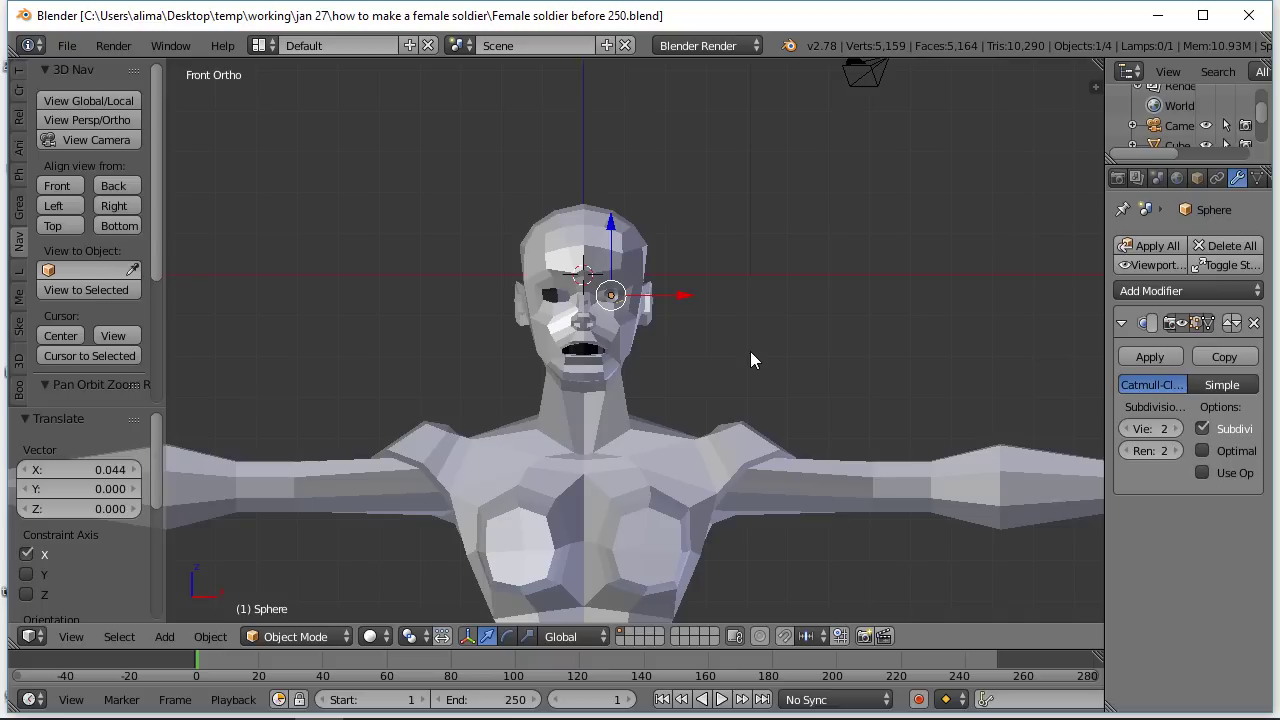
ctrl+middle_drag(764, 350, 758, 253)
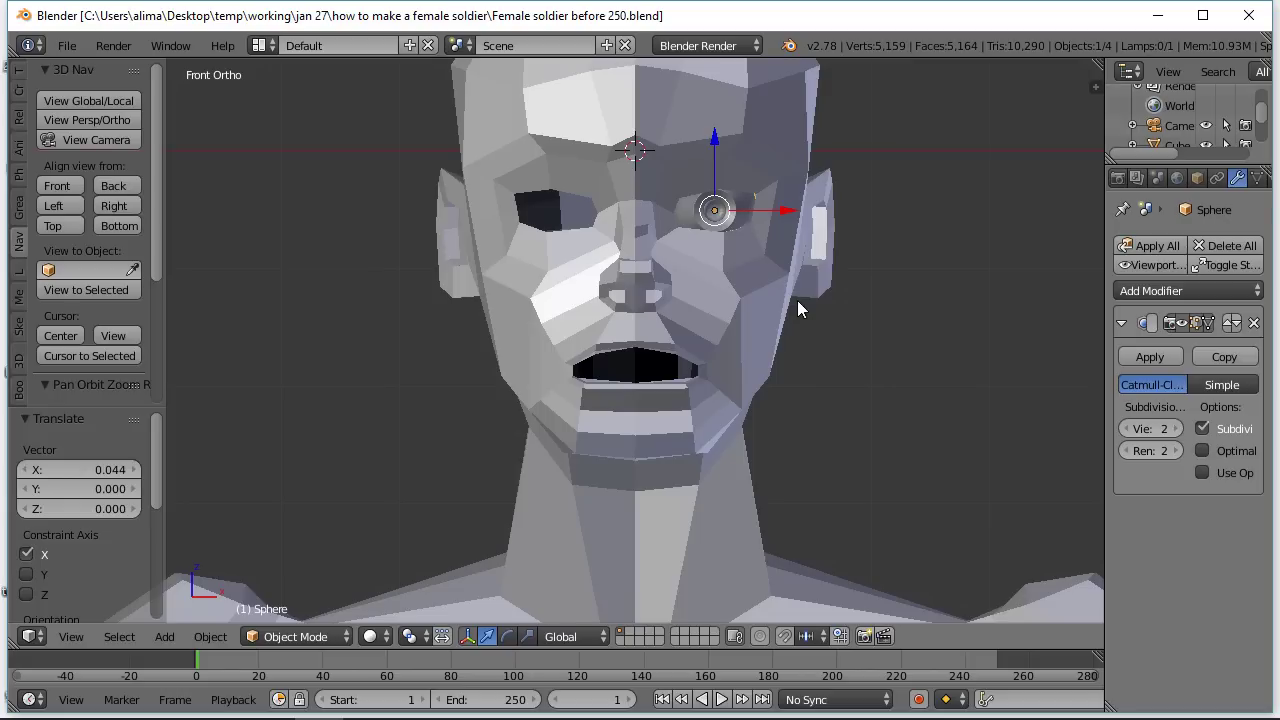
key(shift+d)
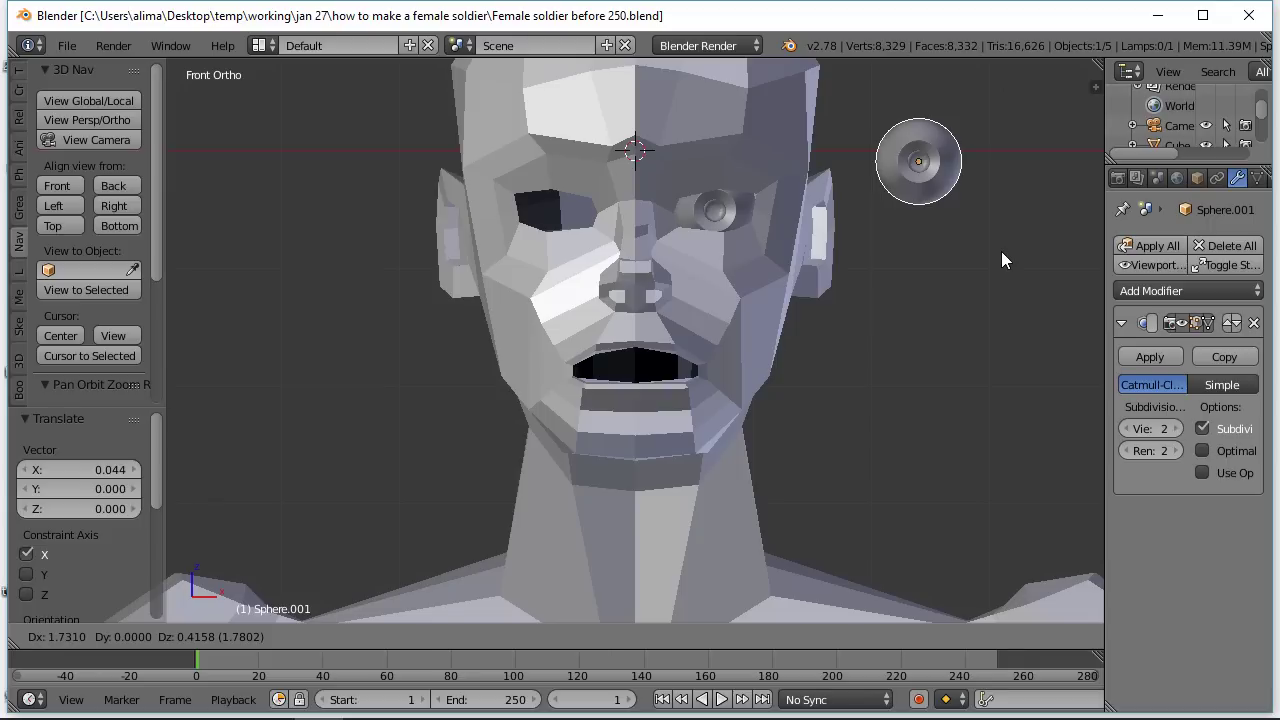
key(Escape)
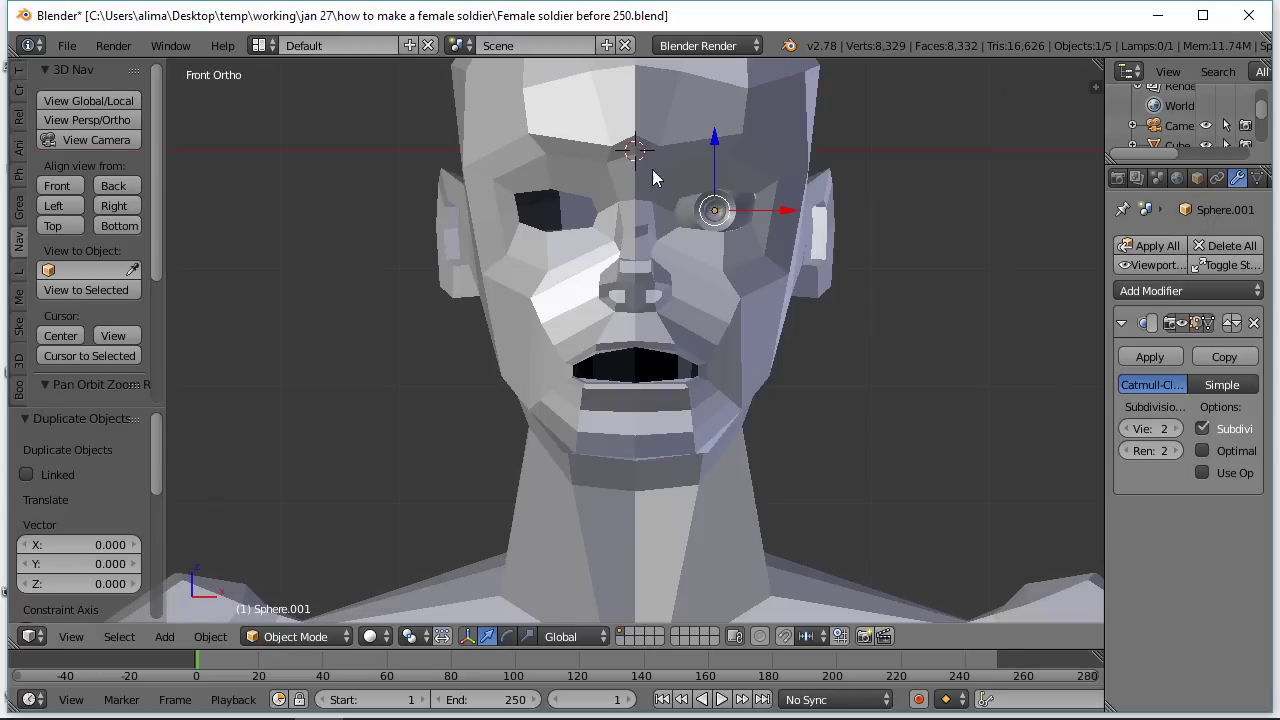
- Mirror the duplicated eyeball into the opposite socket by scaling it -1 along global X about the 3D Cursor pivot
click(414, 636)
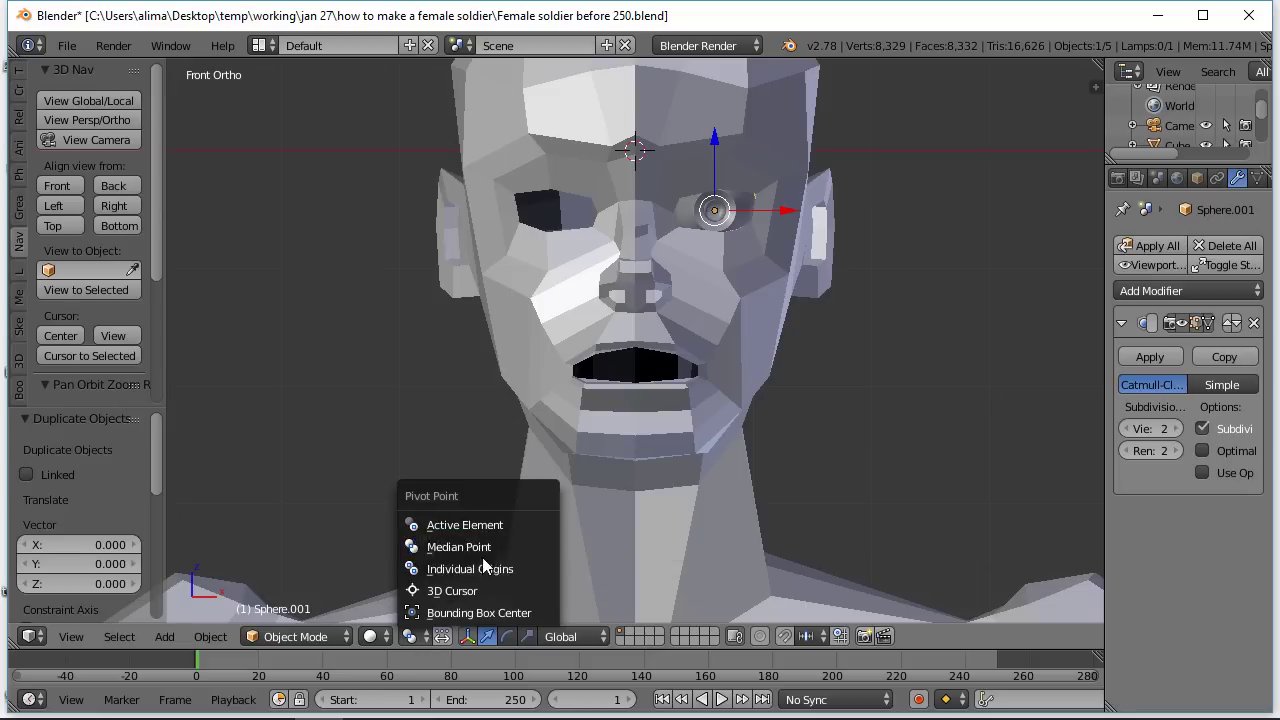
click(481, 590)
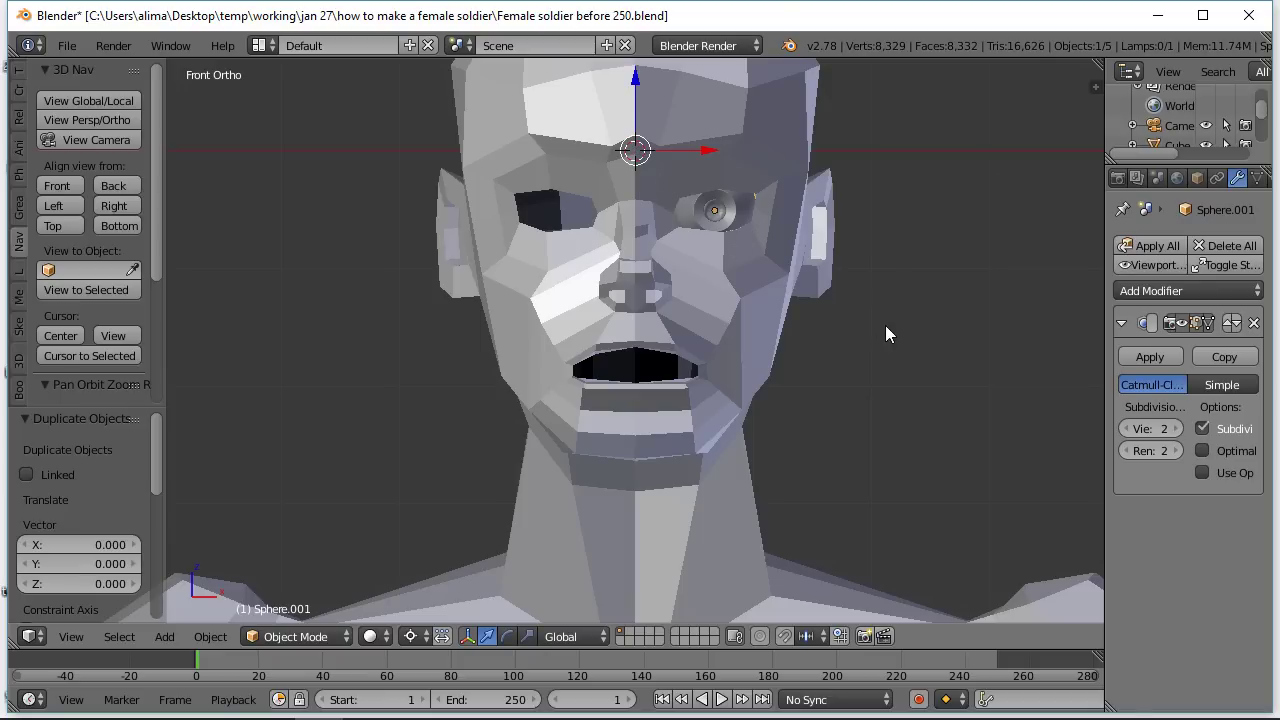
key(s)
key(x)
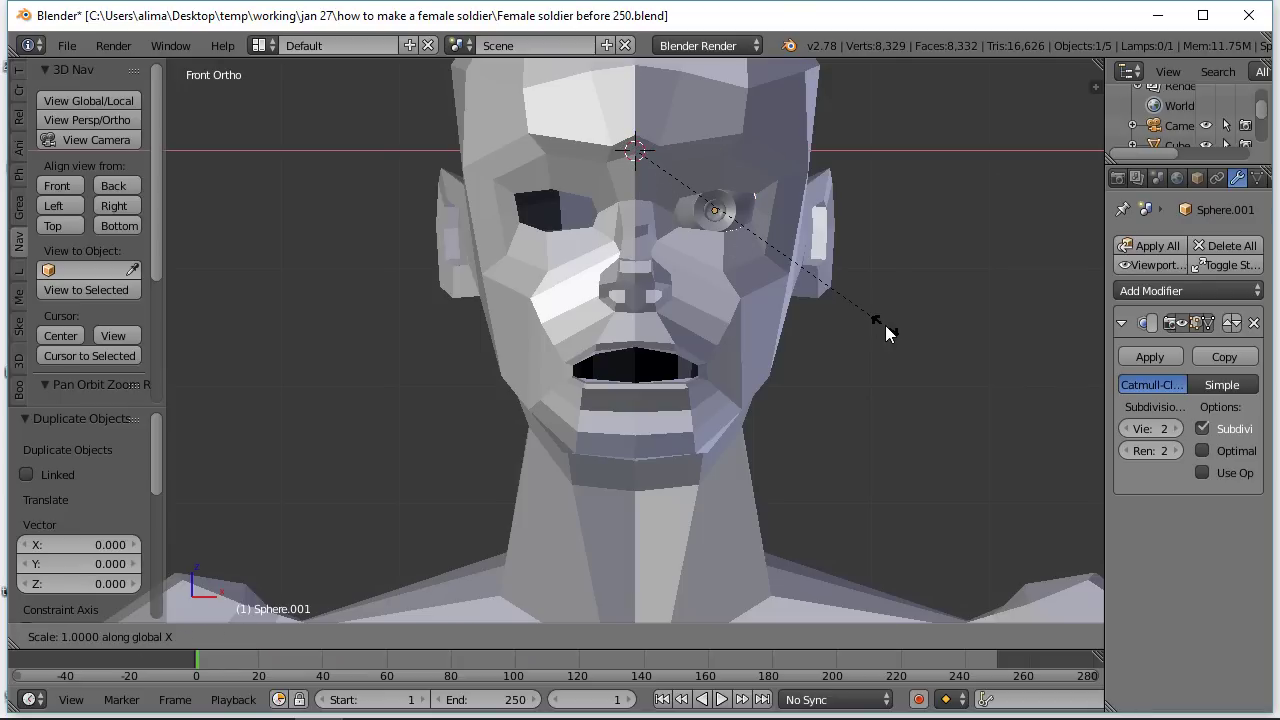
text(-1)
key(Return)
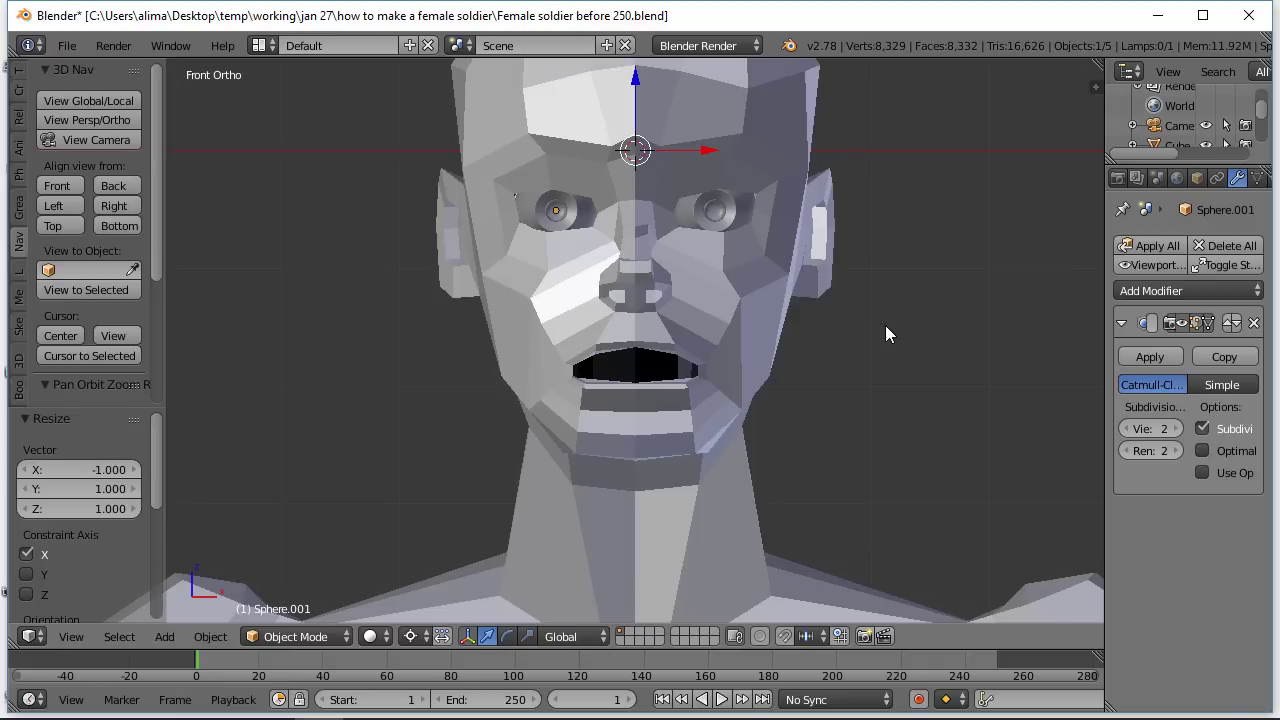
- Save incrementally as "Female soldier before 251.blend", and set the pivot point to Median Point
key(ctrl+alt+s)
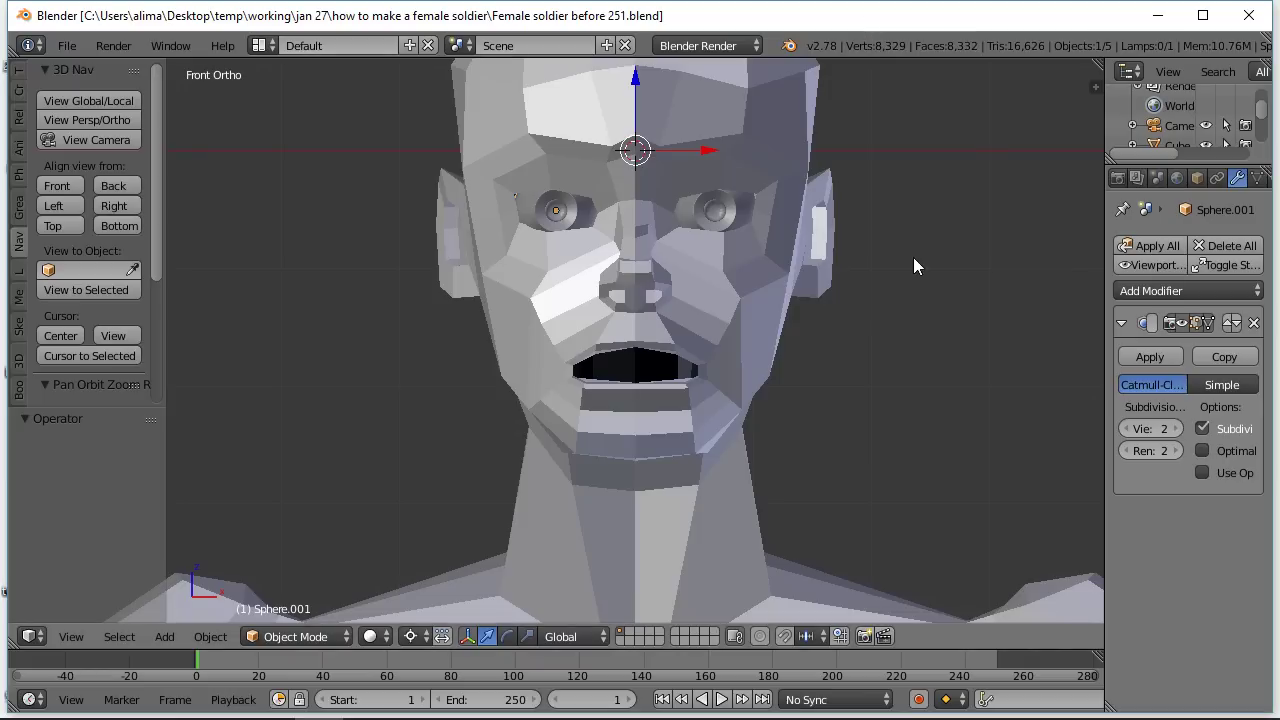
click(420, 640)
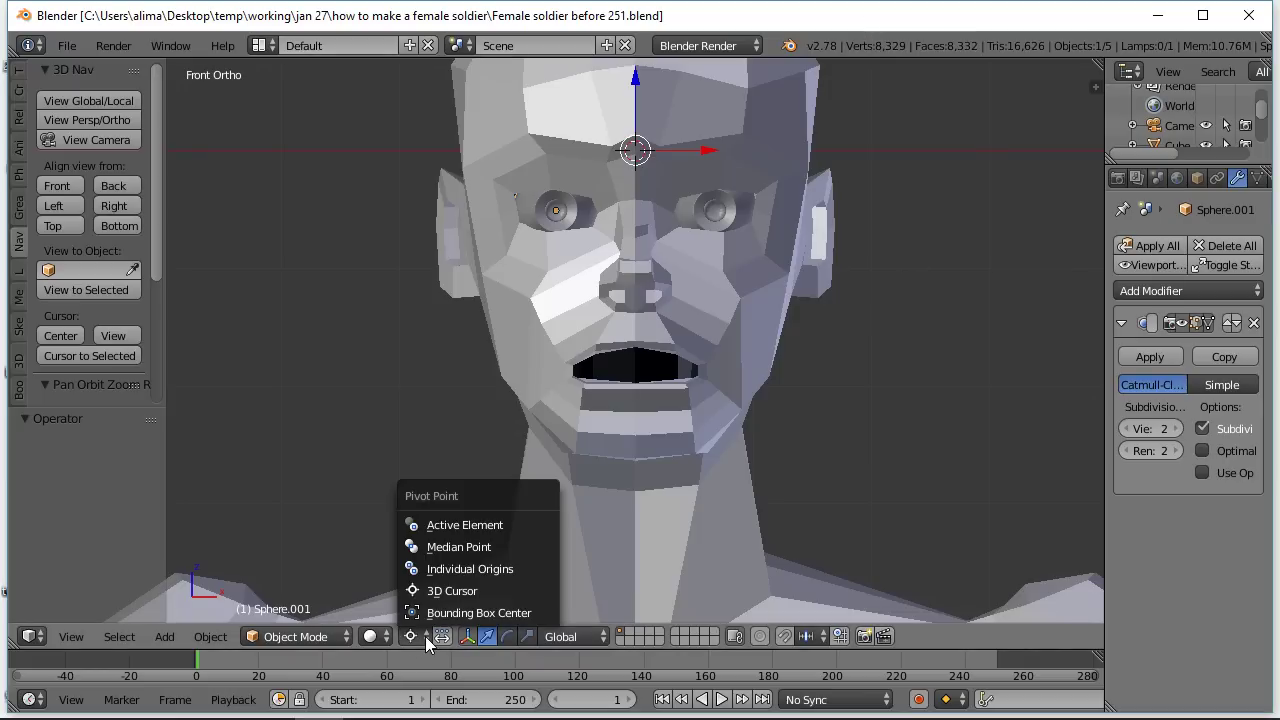
click(518, 552)
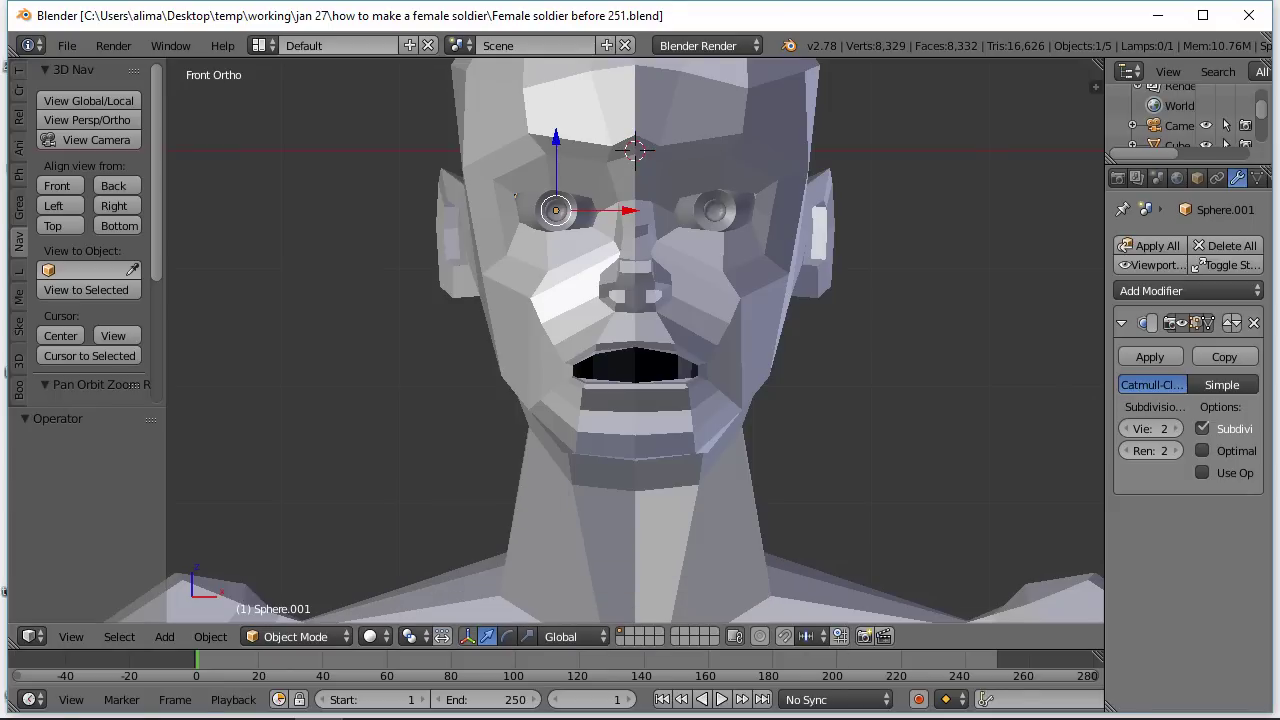